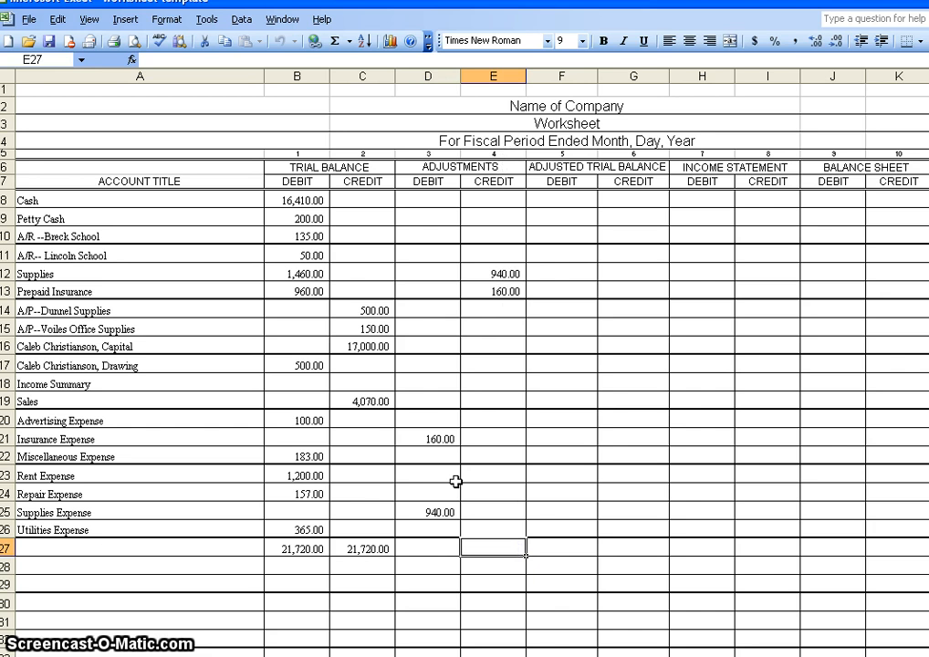
Step: Total the Adjustments Debit column in D27 with the SUM function over D8:D26
{"action": "left_click", "coordinate": [422, 548]}
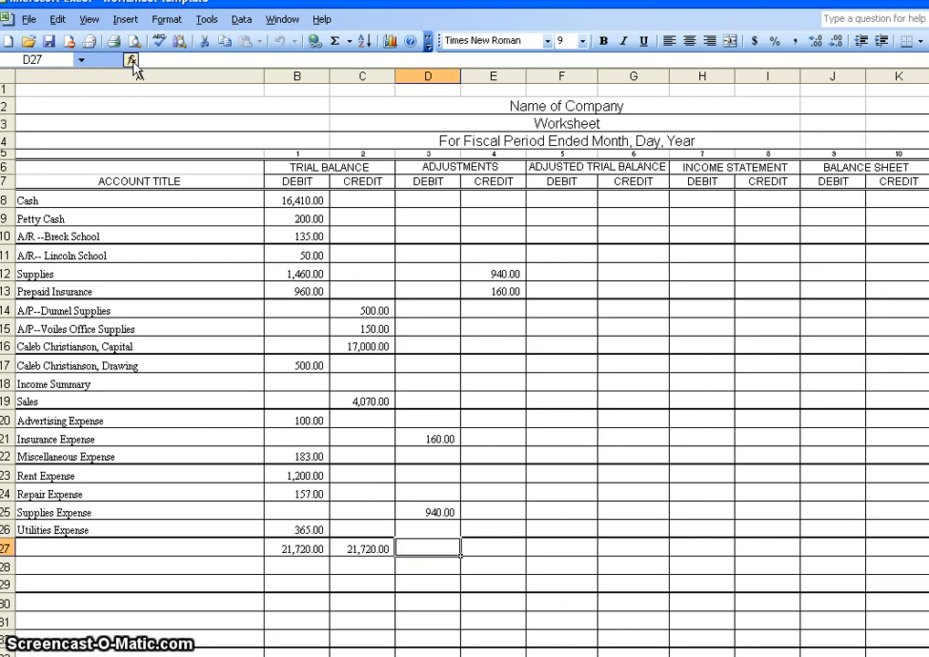
{"action": "left_click", "coordinate": [130, 61]}
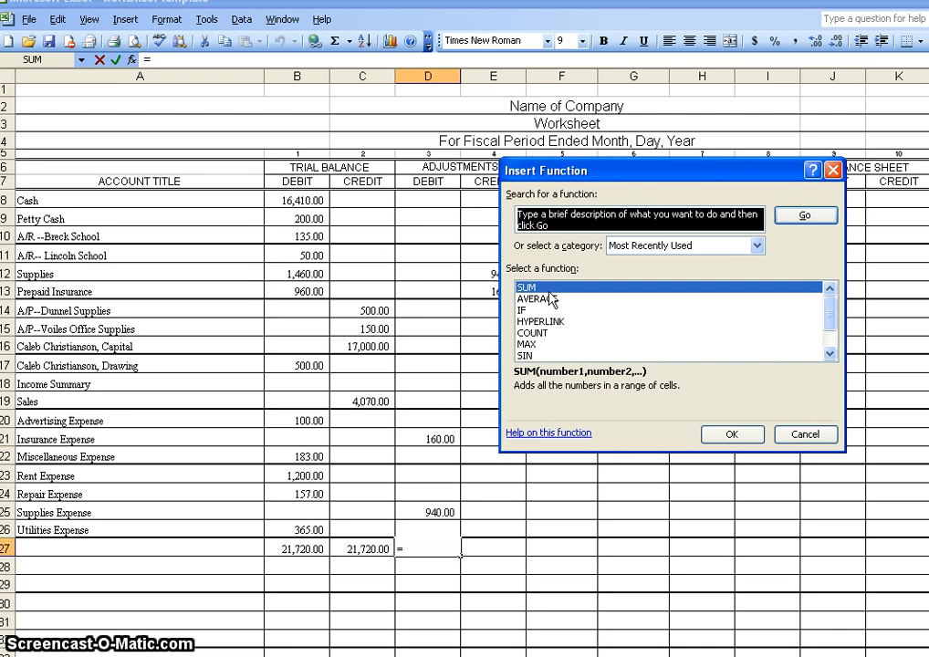
{"action": "left_click", "coordinate": [733, 436]}
{"action": "left_click_drag", "start_coordinate": [421, 200], "coordinate": [450, 527]}
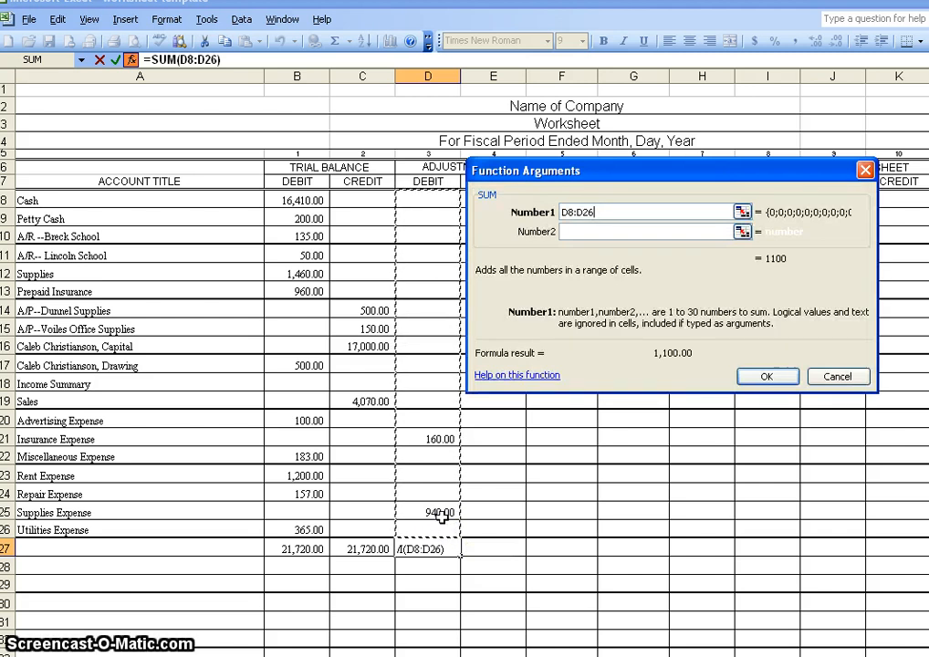
{"action": "left_click", "coordinate": [783, 380]}
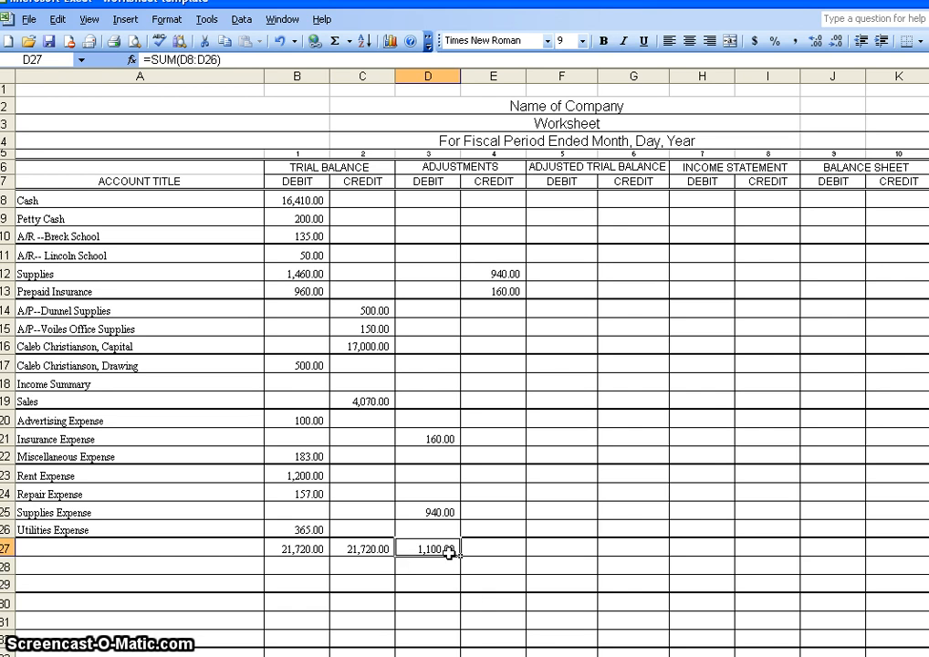
Step: Fill the SUM formula from D27 across to E27 to total the Adjustments Credit column
{"action": "left_click", "coordinate": [481, 548]}
{"action": "left_click", "coordinate": [456, 549]}
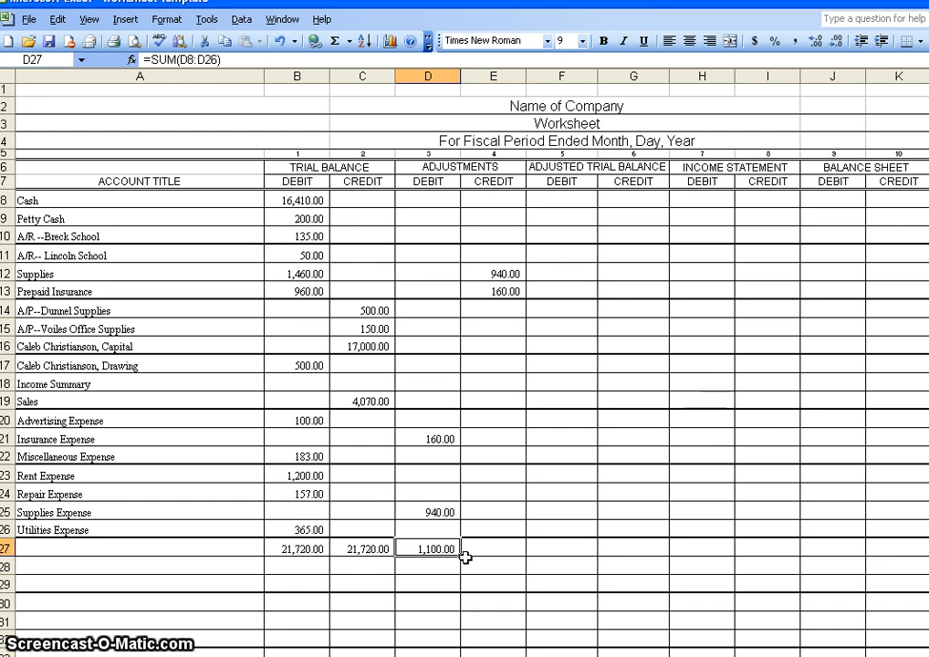
{"action": "left_click_drag", "start_coordinate": [462, 556], "coordinate": [500, 551]}
{"action": "left_click", "coordinate": [499, 549]}
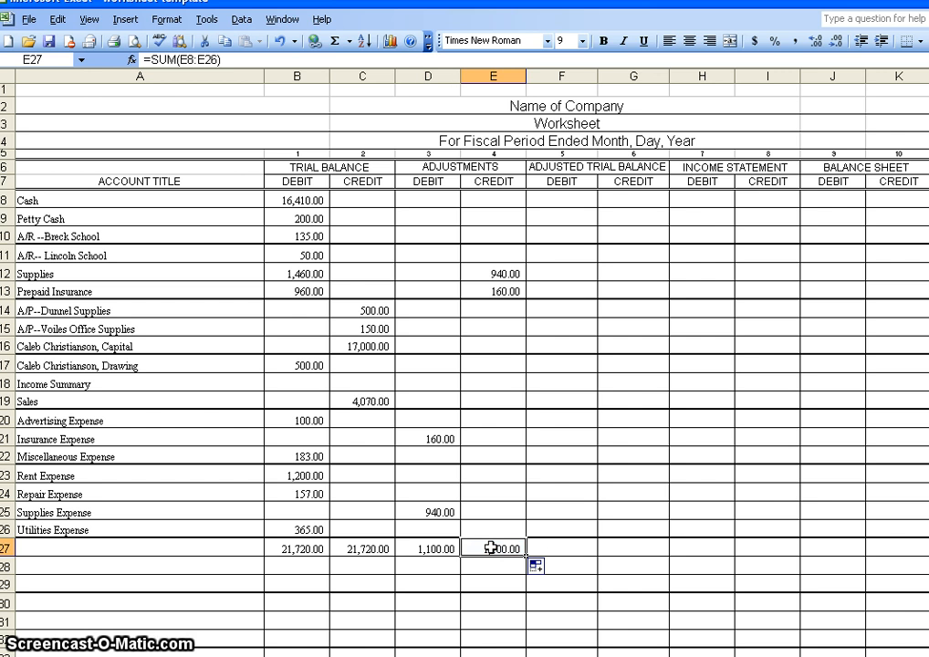
Step: Compare the Adjustments debit and credit totals in D27 and E27 and review the range summed by each formula
{"action": "left_click", "coordinate": [436, 548]}
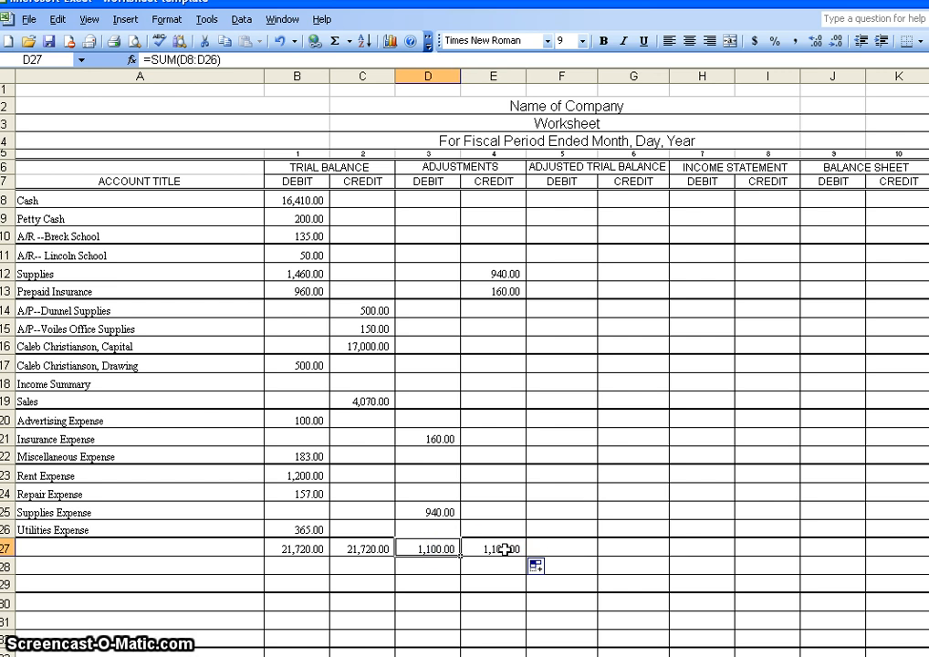
{"action": "left_click", "coordinate": [506, 549]}
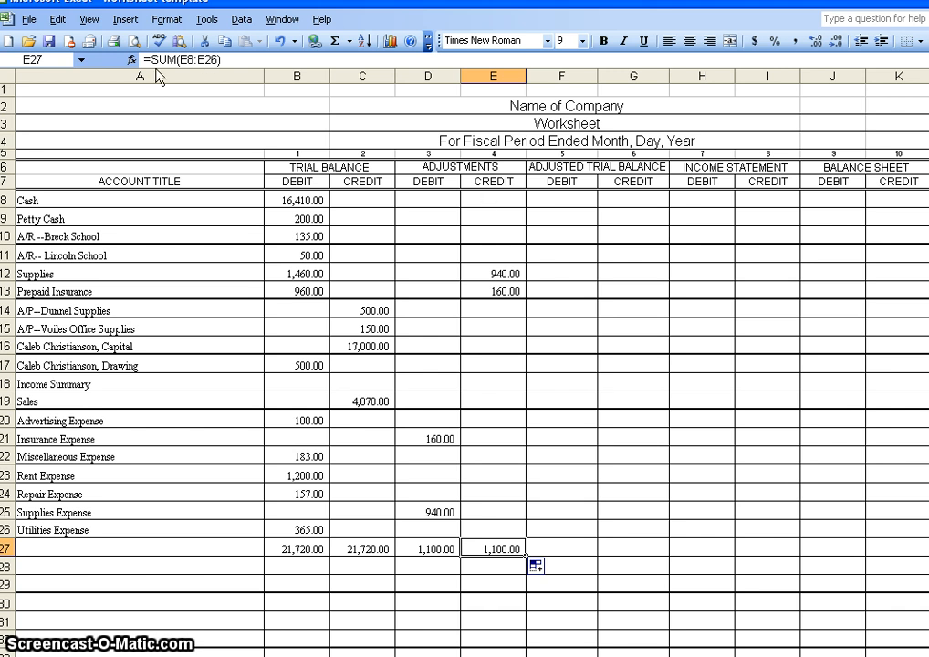
{"action": "left_click", "coordinate": [497, 203]}
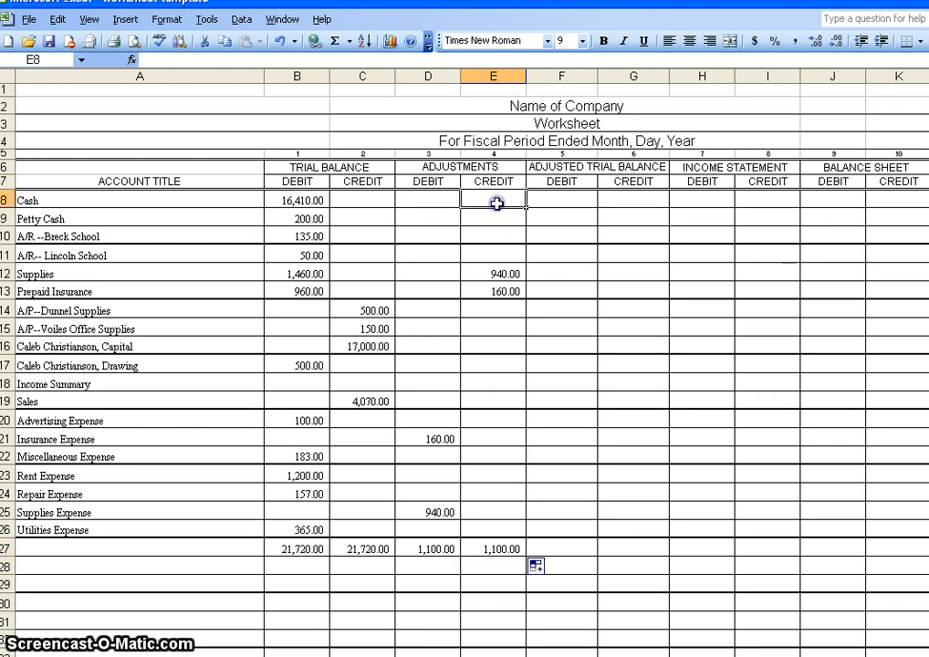
{"action": "left_click", "coordinate": [571, 549]}
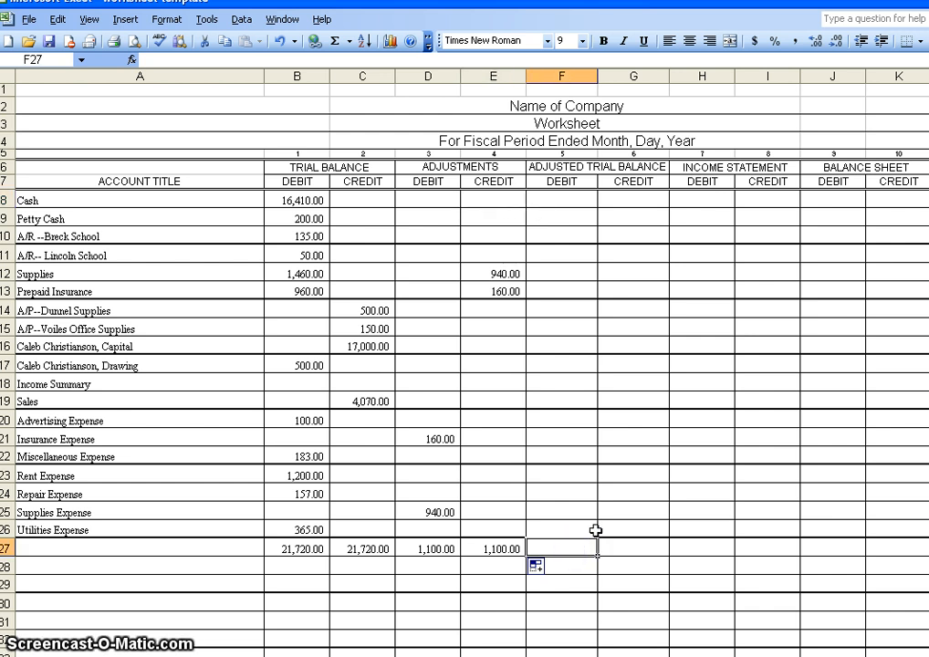
{"action": "left_click", "coordinate": [478, 564]}
{"action": "left_click", "coordinate": [494, 548]}
{"action": "left_click", "coordinate": [566, 547]}
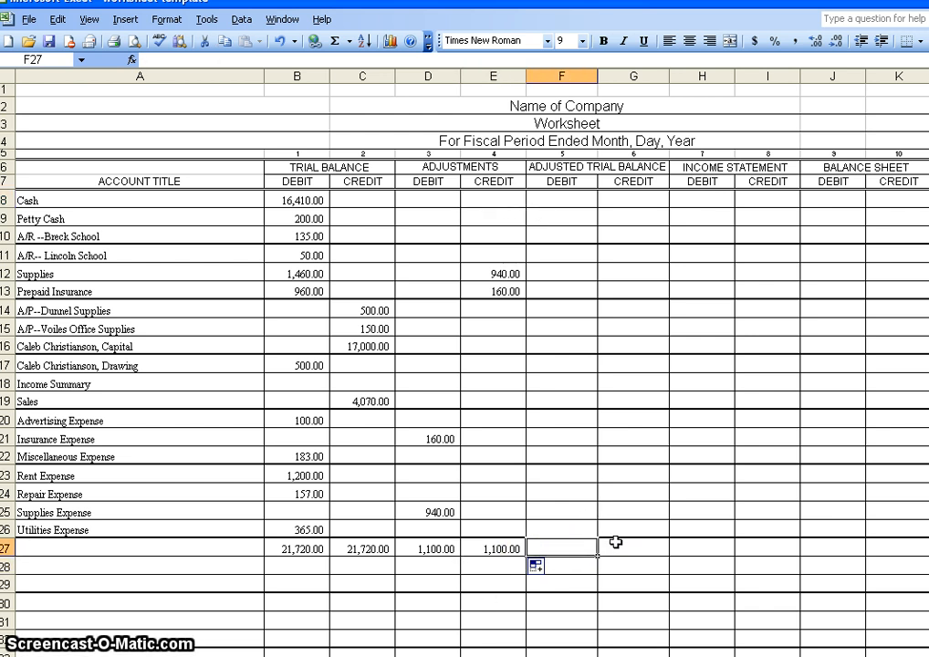
{"action": "left_click", "coordinate": [497, 548]}
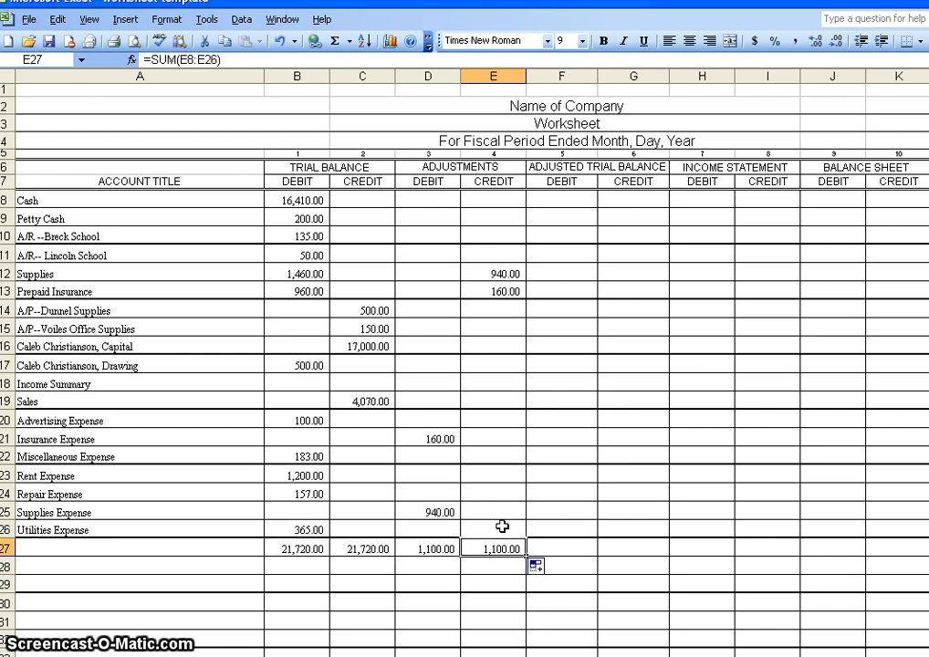
{"action": "left_click", "coordinate": [564, 548]}
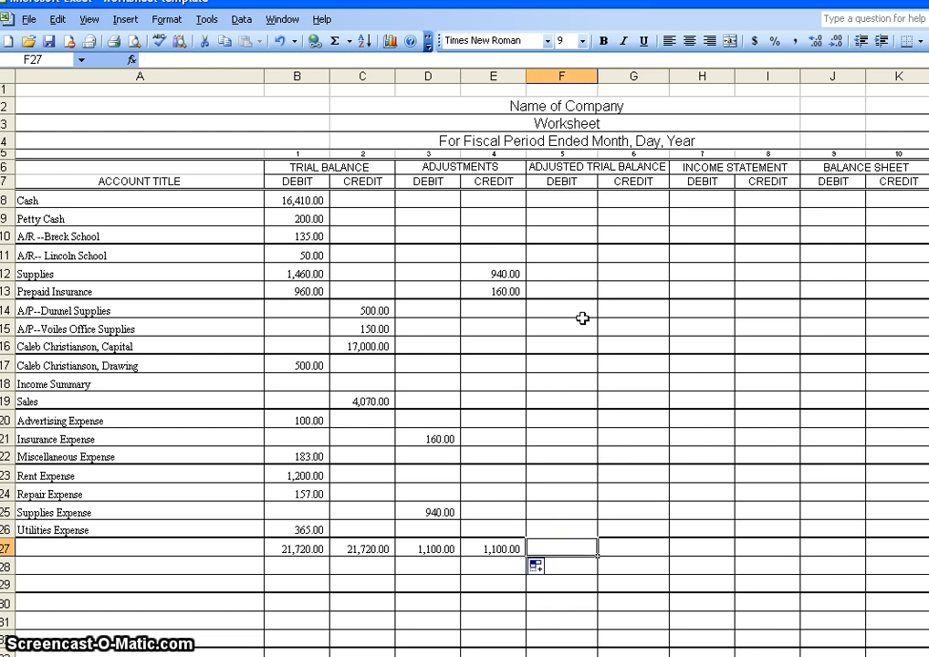
{"action": "left_click", "coordinate": [557, 273]}
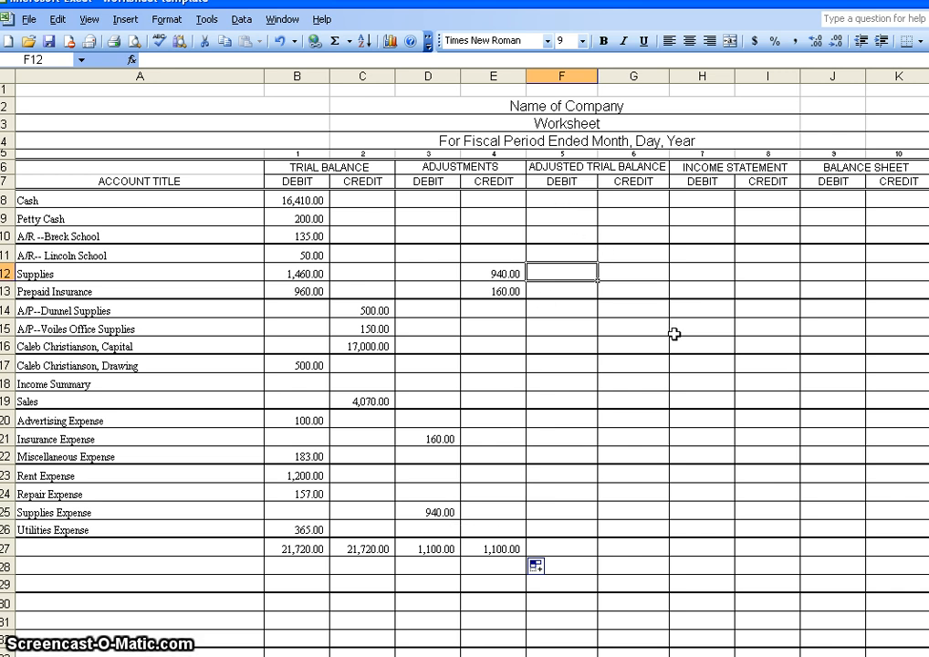
Step: Copy the Trial Balance debit amounts in B8:B11 into the Adjusted Trial Balance Debit cells F8:F11
{"action": "double_click", "coordinate": [568, 202]}
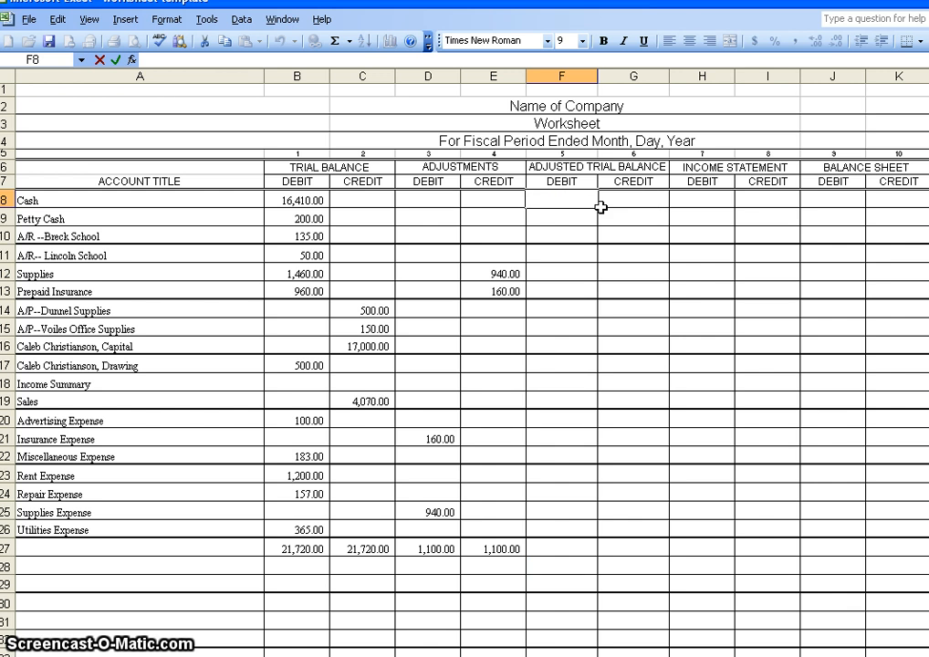
{"action": "left_click_drag", "start_coordinate": [309, 198], "coordinate": [309, 250]}
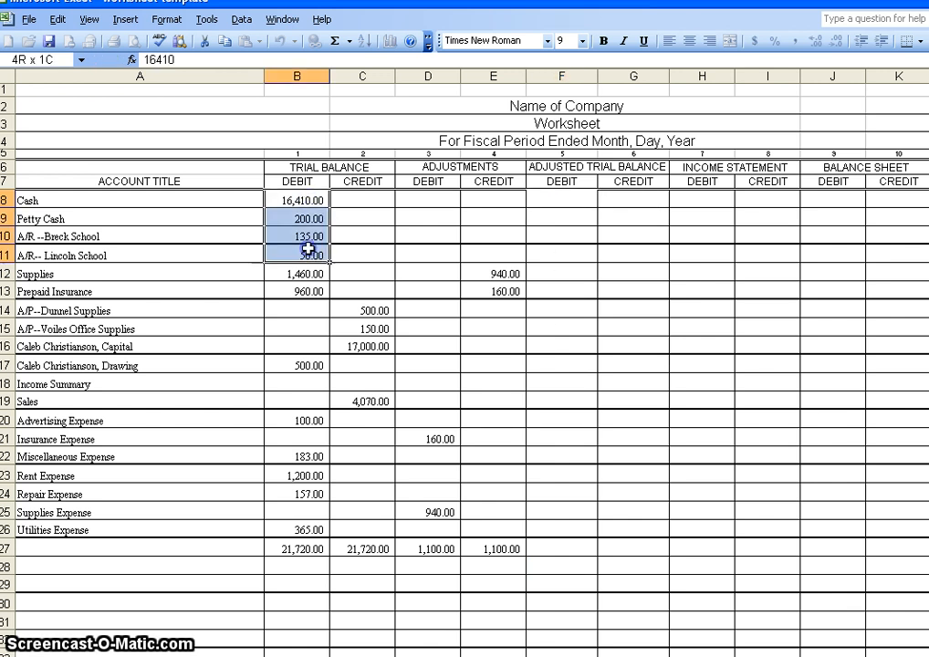
{"action": "right_click", "coordinate": [297, 233]}
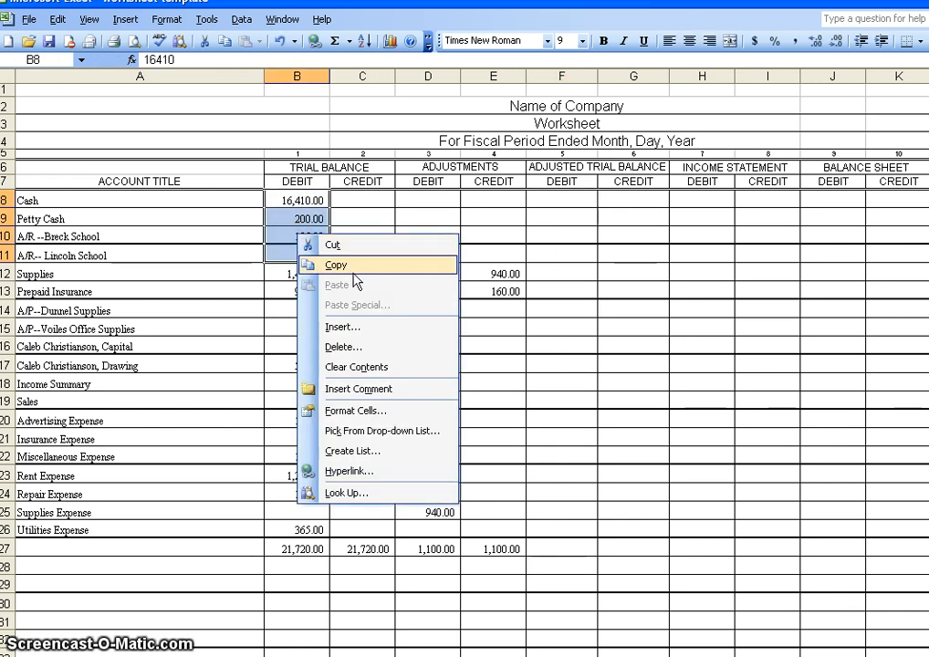
{"action": "left_click", "coordinate": [355, 274]}
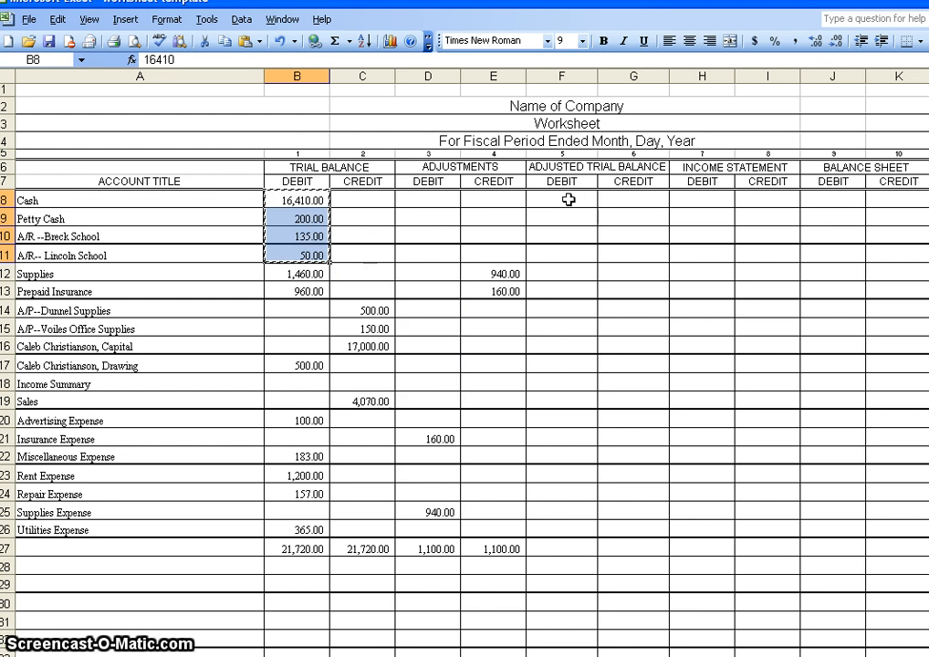
{"action": "left_click_drag", "start_coordinate": [566, 199], "coordinate": [568, 248]}
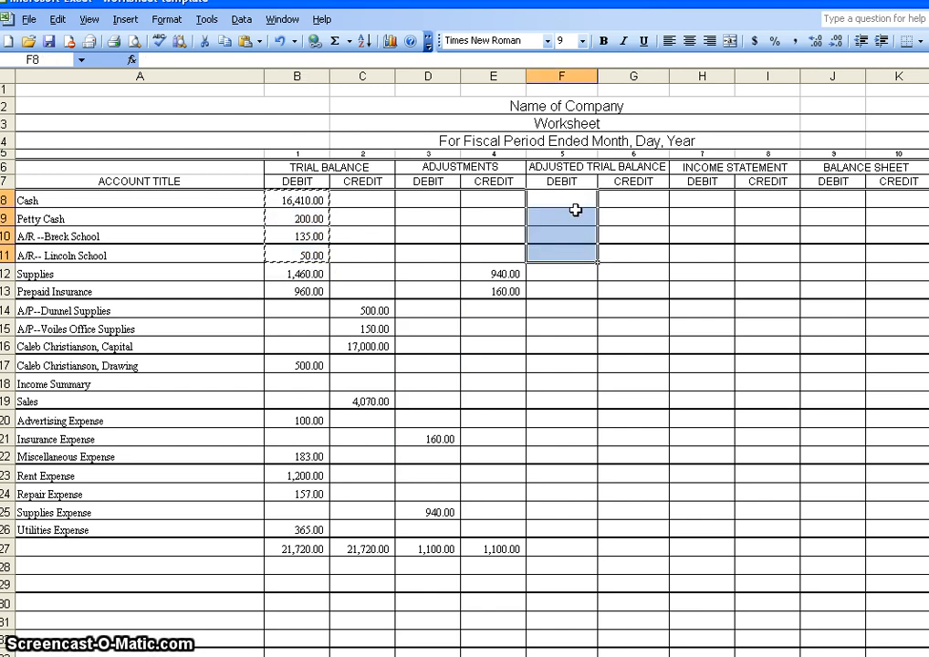
{"action": "right_click", "coordinate": [575, 210]}
{"action": "left_click", "coordinate": [634, 263]}
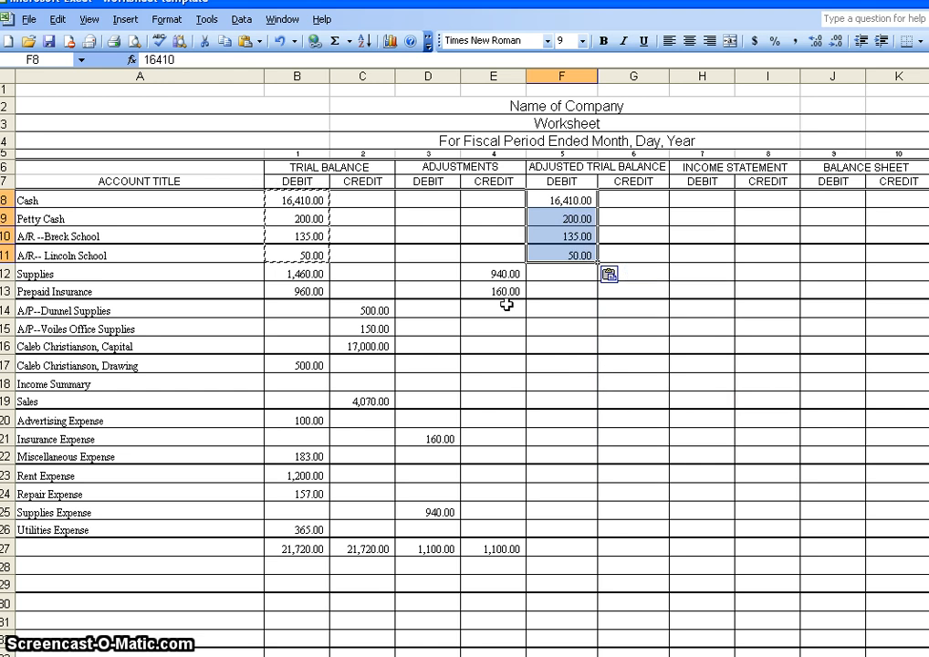
Step: Enter the formula =B12-E12 in F12 to calculate the adjusted debit balance for Supplies
{"action": "left_click", "coordinate": [573, 275]}
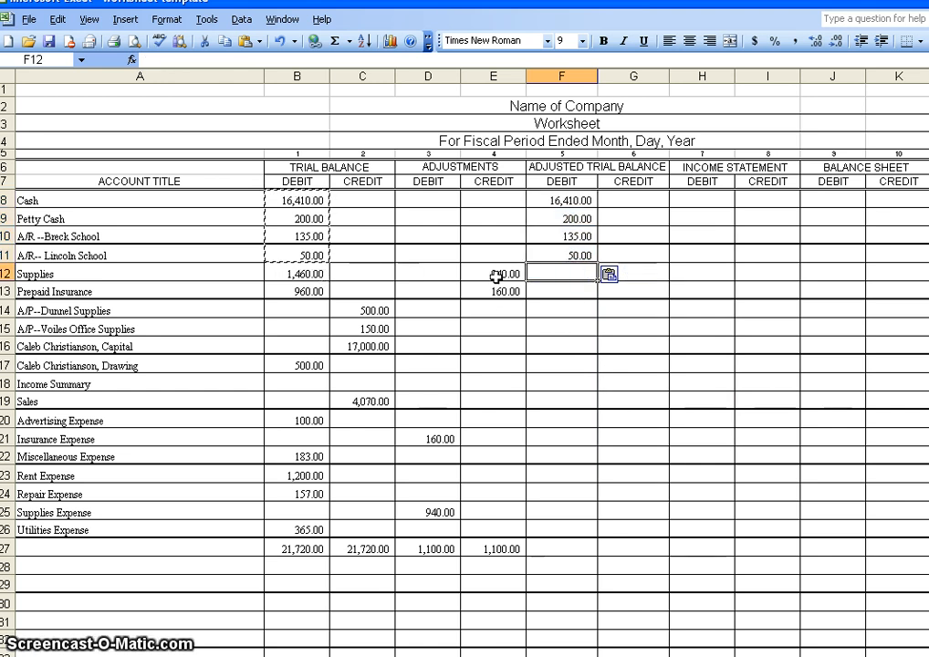
{"action": "double_click", "coordinate": [559, 272]}
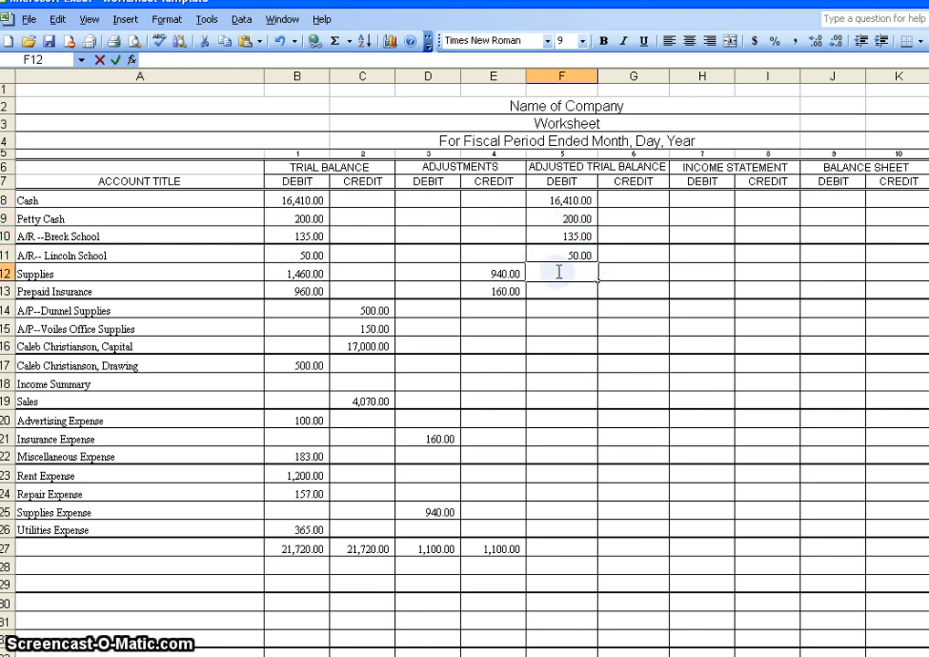
{"action": "type", "text": "="}
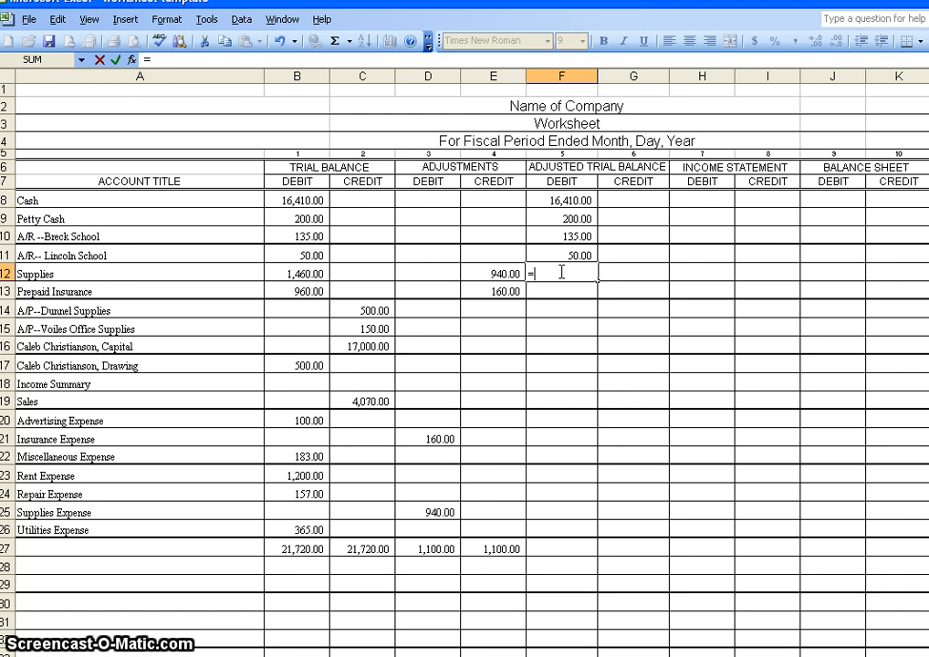
{"action": "type", "text": "b"}
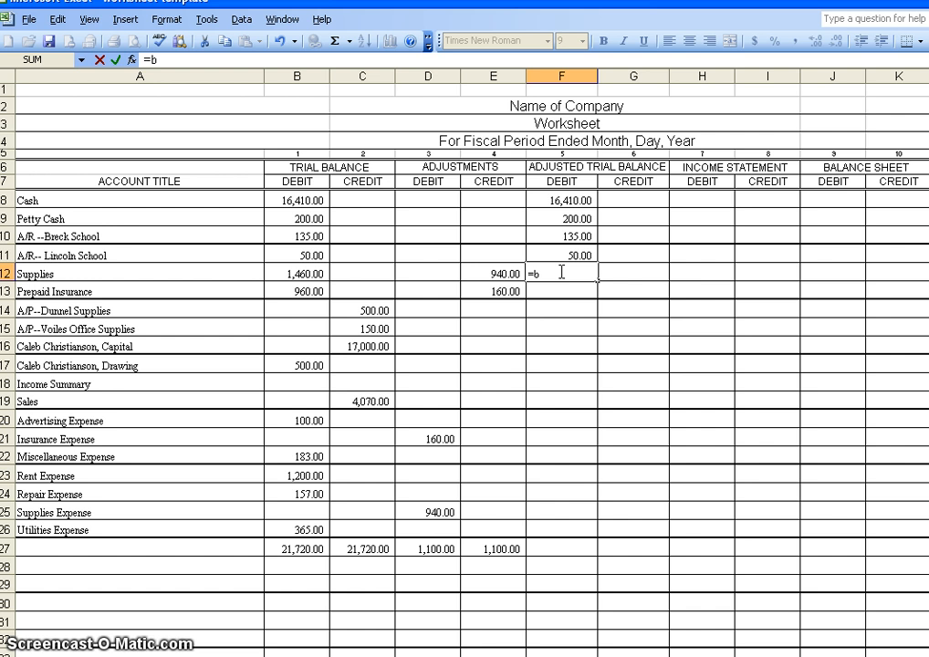
{"action": "type", "text": "12"}
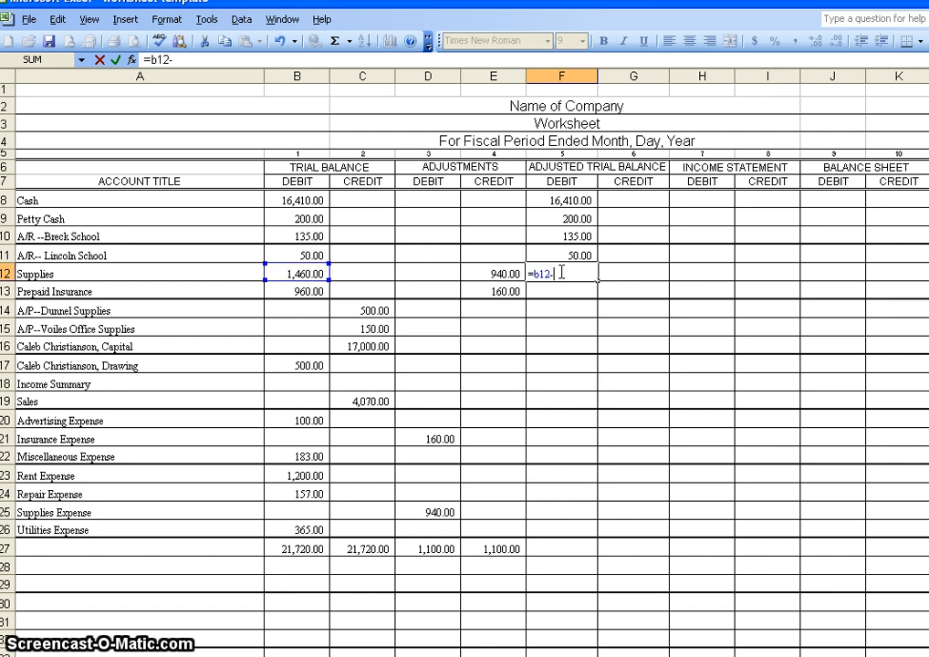
{"action": "type", "text": "-e"}
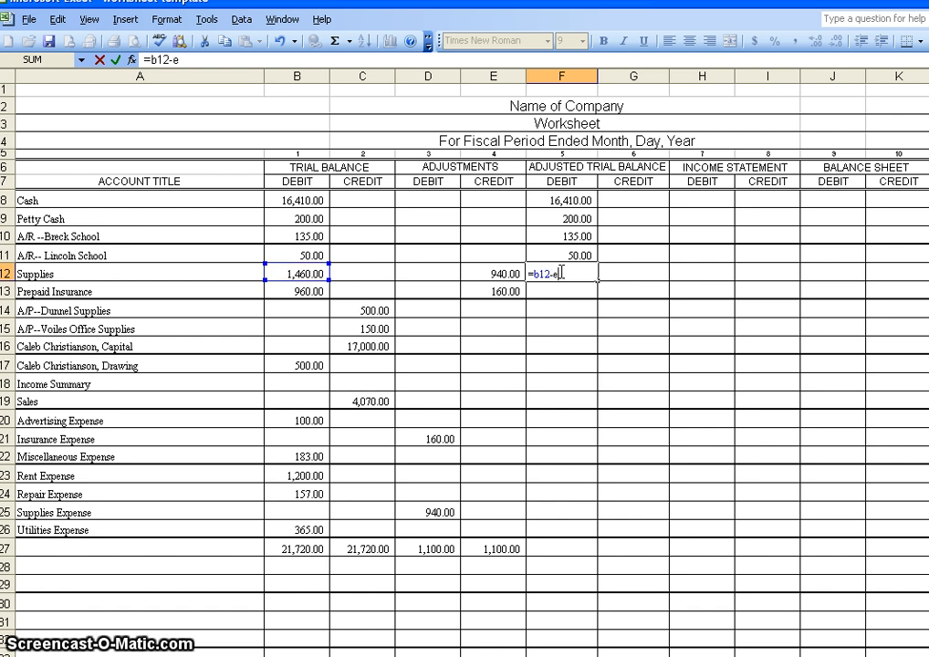
{"action": "type", "text": "12"}
{"action": "key", "text": "Return"}
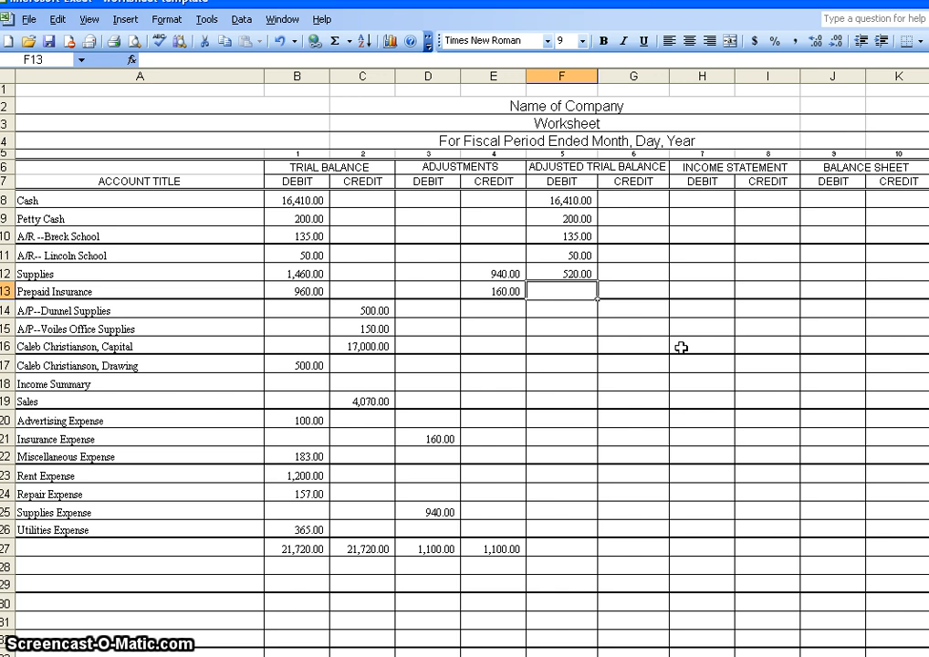
Step: Fill the F12 formula down to F13 for Prepaid Insurance and check the cells it references
{"action": "left_click", "coordinate": [541, 273]}
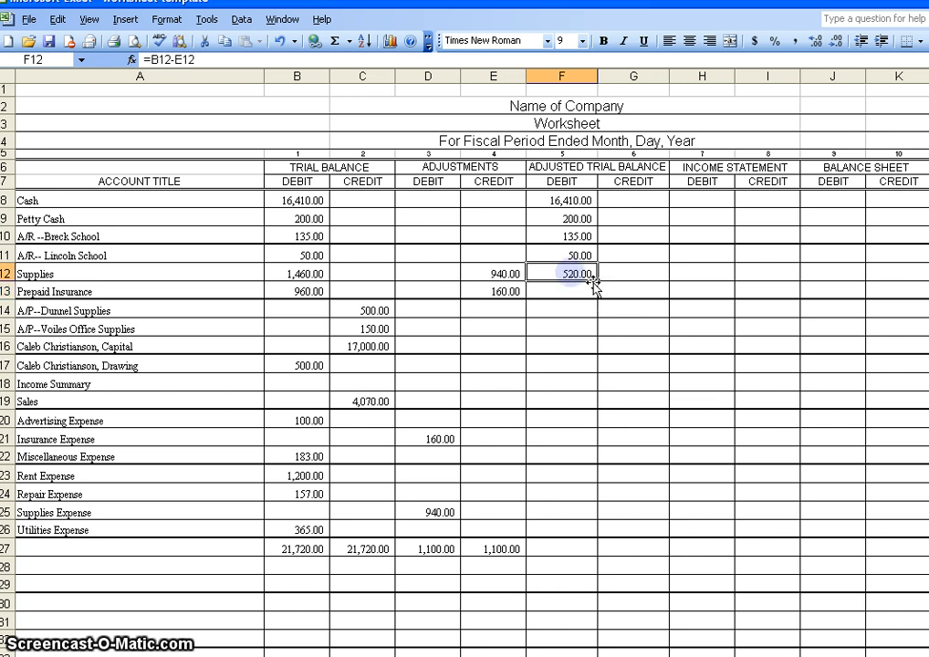
{"action": "left_click_drag", "start_coordinate": [598, 283], "coordinate": [593, 294]}
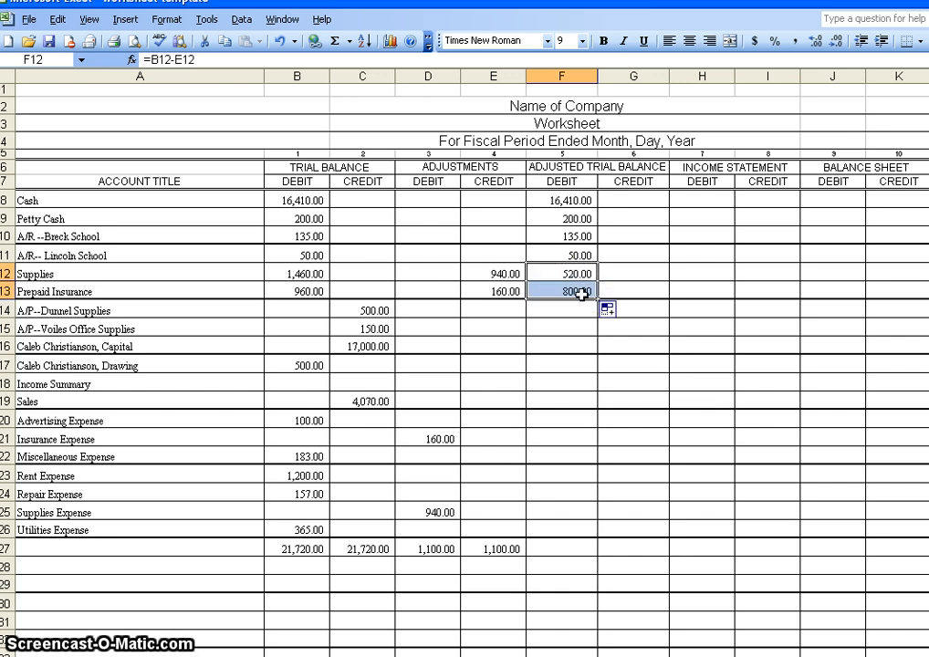
{"action": "left_click", "coordinate": [294, 291]}
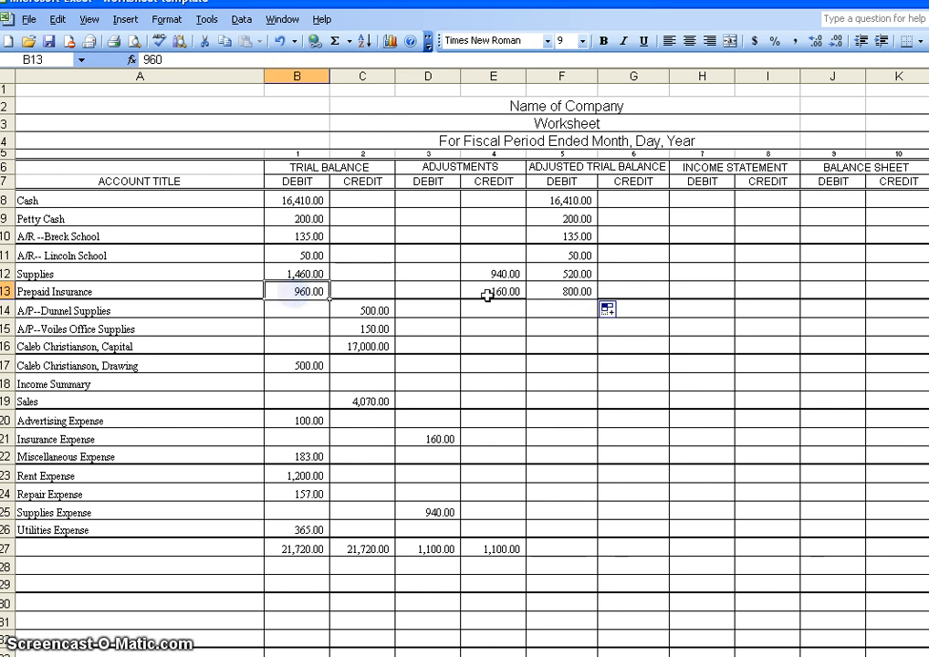
{"action": "left_click", "coordinate": [584, 292]}
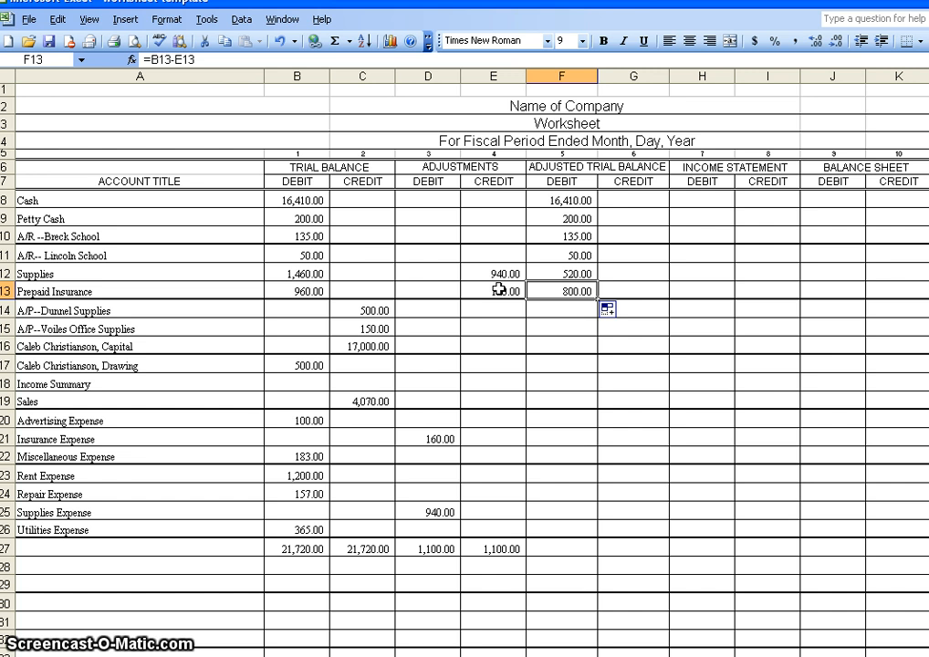
Step: Copy the Trial Balance credit amounts in C14:C16 into the Adjusted Trial Balance Credit cells G14:G16
{"action": "left_click", "coordinate": [560, 309]}
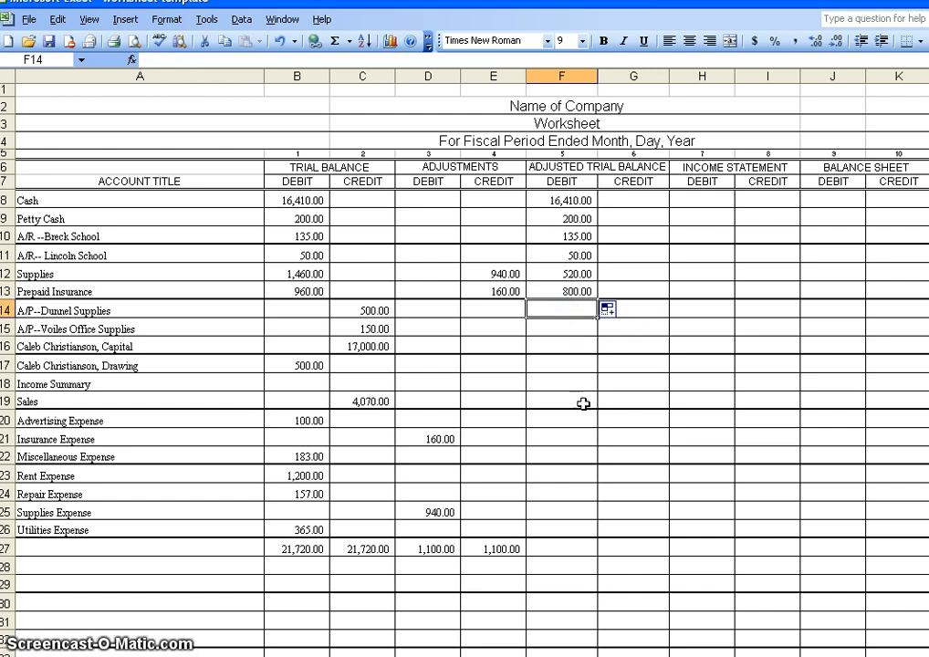
{"action": "left_click", "coordinate": [369, 311]}
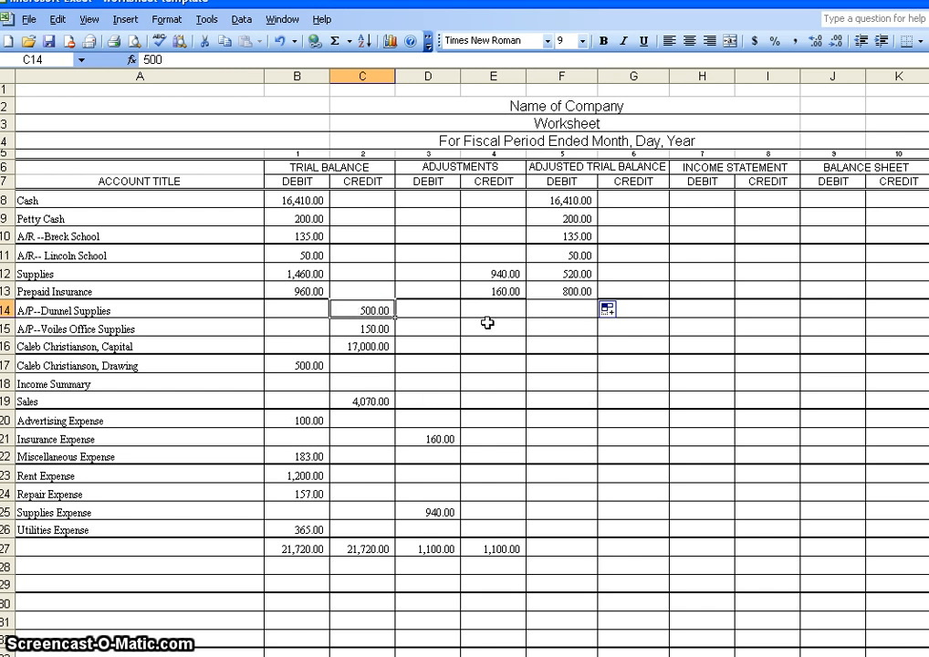
{"action": "left_click_drag", "start_coordinate": [335, 310], "coordinate": [342, 345]}
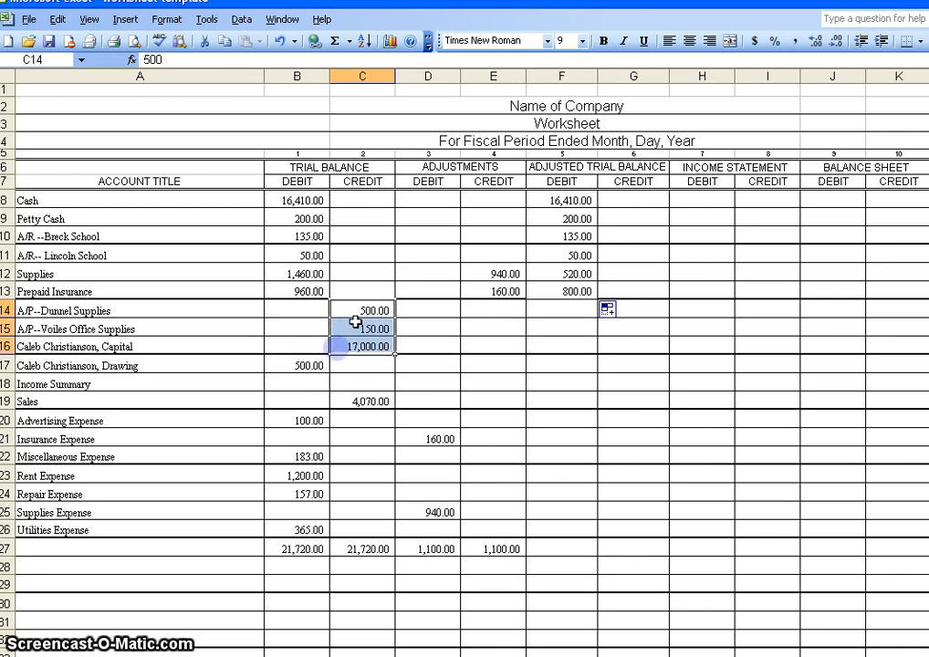
{"action": "right_click", "coordinate": [357, 324]}
{"action": "left_click", "coordinate": [436, 356]}
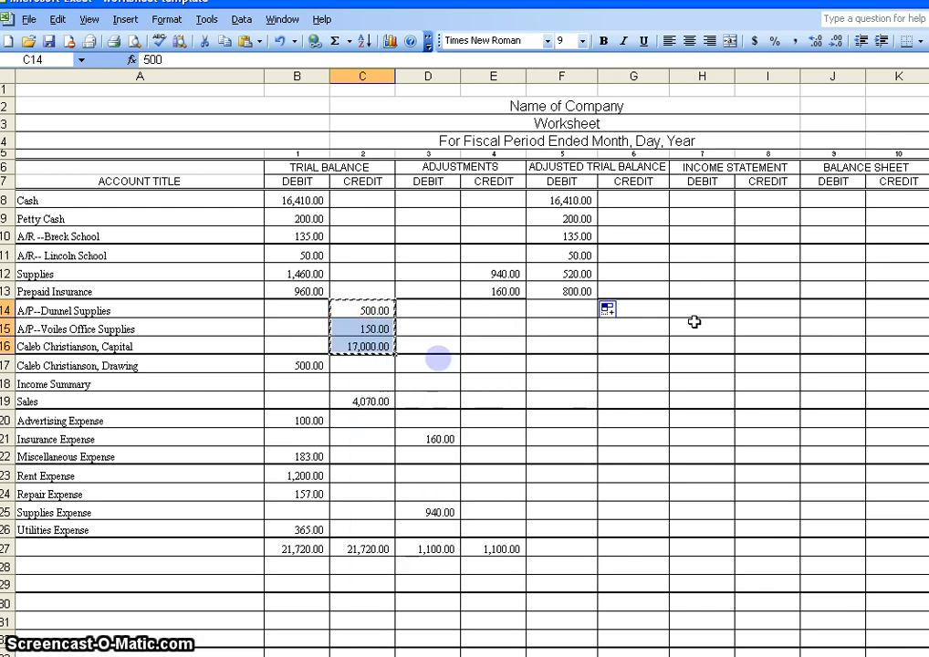
{"action": "left_click_drag", "start_coordinate": [643, 309], "coordinate": [637, 342]}
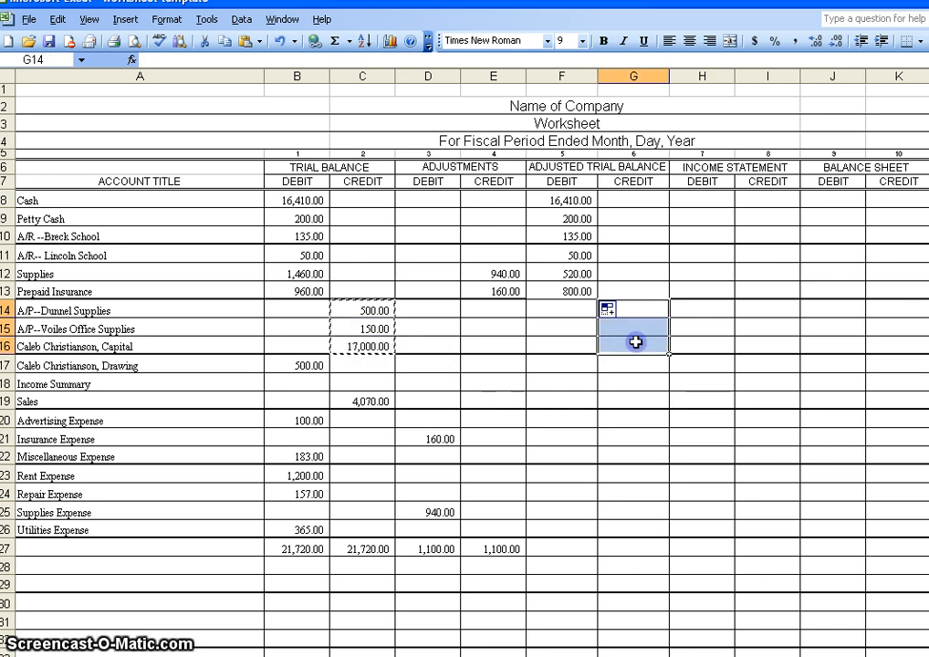
{"action": "right_click", "coordinate": [631, 340]}
{"action": "left_click", "coordinate": [659, 388]}
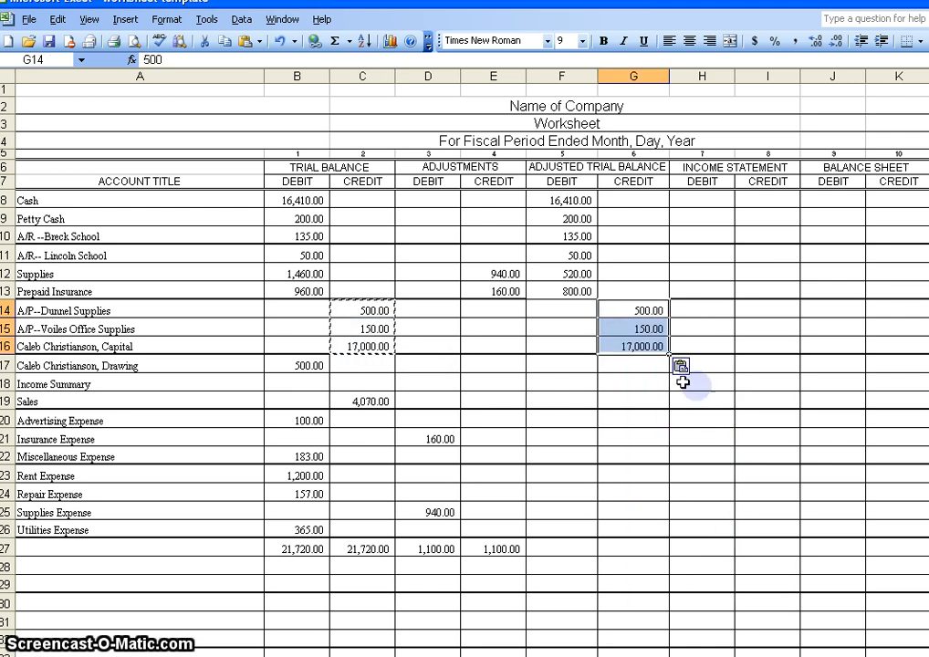
Step: Enter 500 in F17 as the Drawing account's adjusted debit balance and select G19, the Adjusted Trial Balance Credit cell for Sales
{"action": "left_click", "coordinate": [572, 365]}
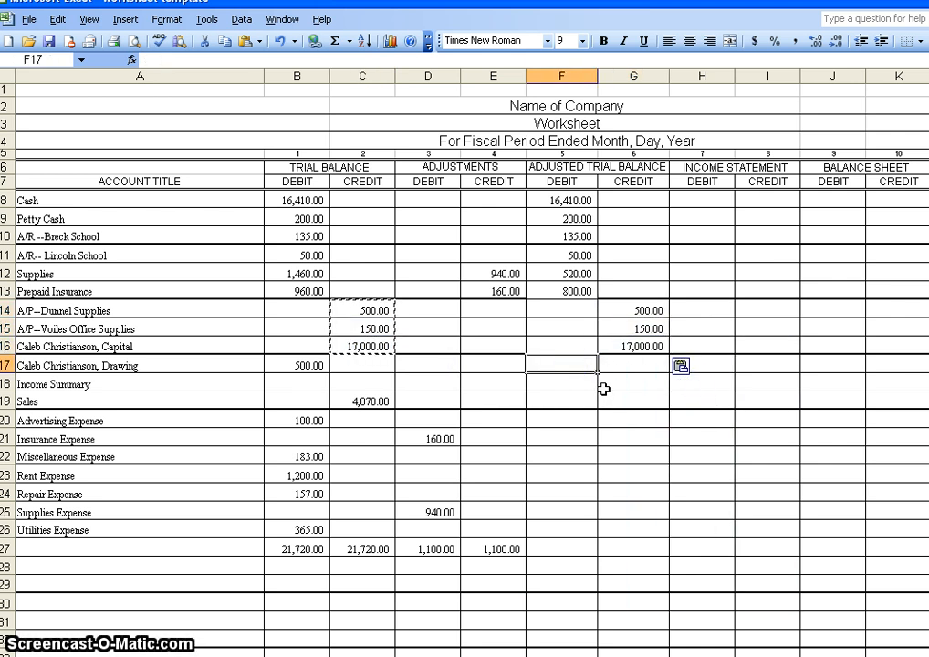
{"action": "type", "text": "5000"}
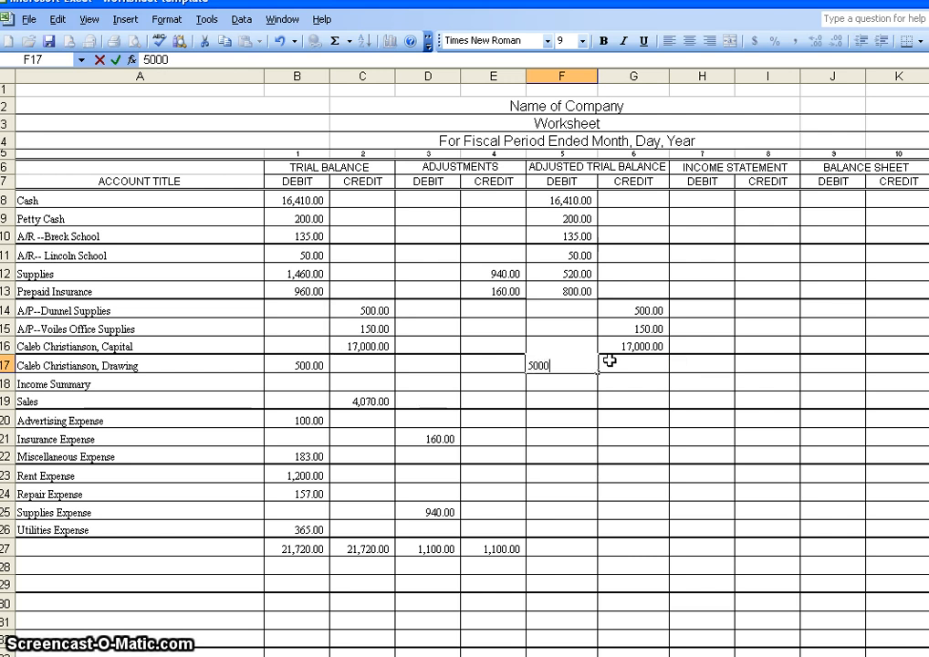
{"action": "key", "text": "Return"}
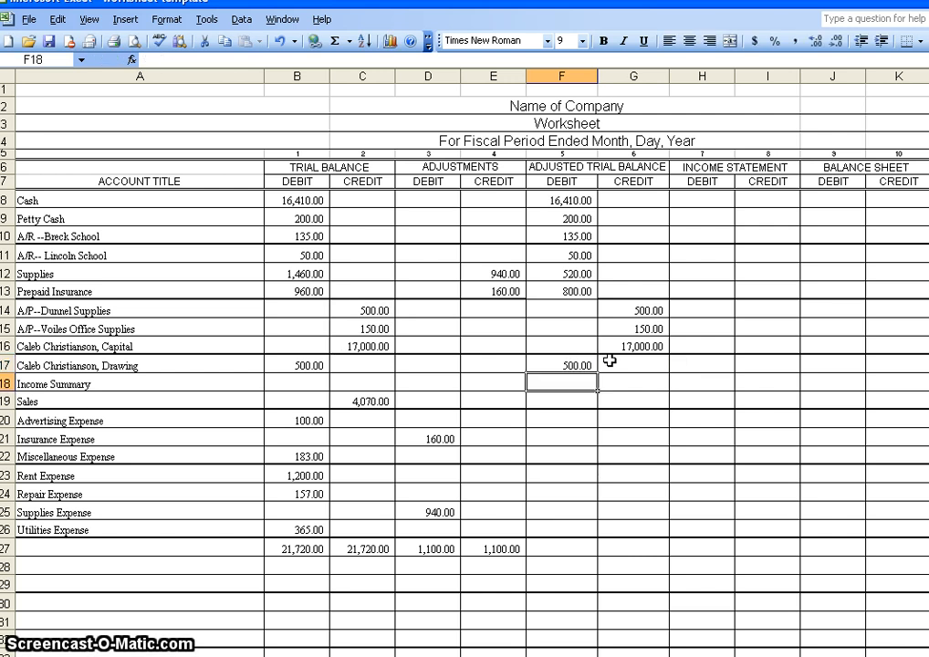
{"action": "key", "text": "Down"}
{"action": "key", "text": "Right"}
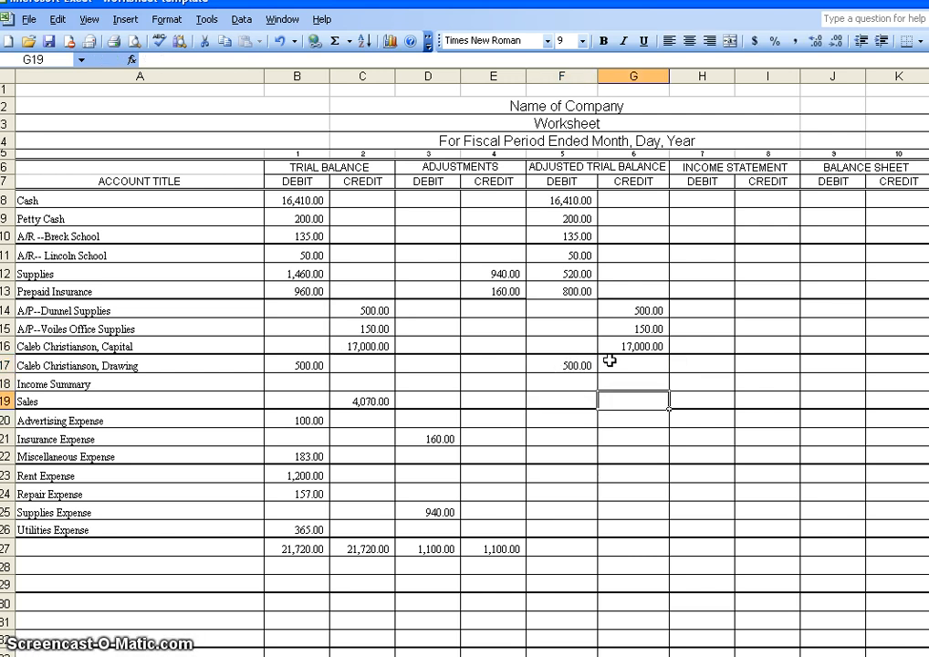
{"action": "type", "text": "1,0"}
{"action": "type", "text": "7"}
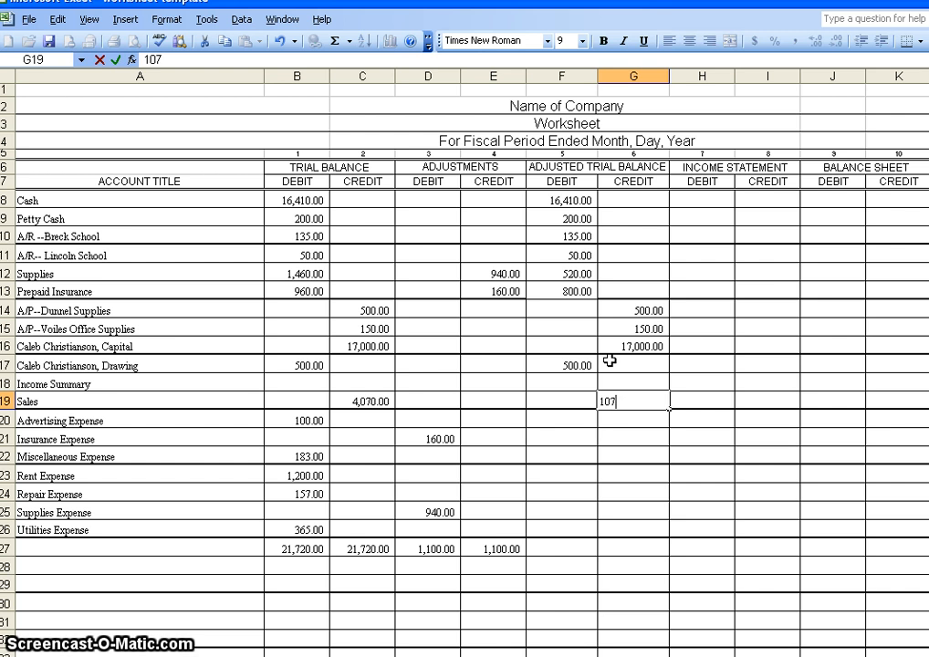
{"action": "type", "text": "0"}
{"action": "key", "text": "Return"}
{"action": "key", "text": "Up"}
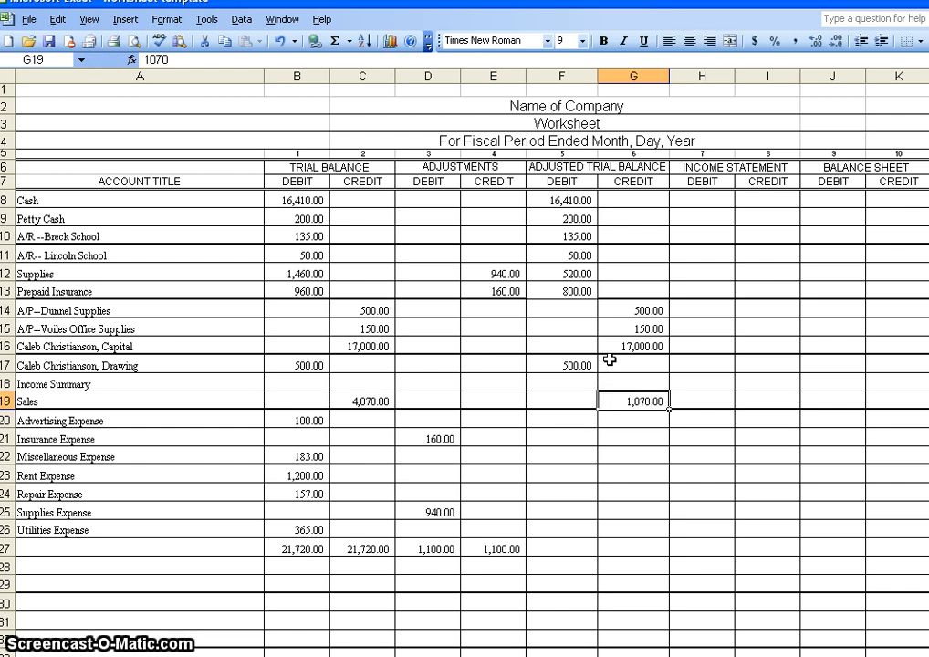
Step: Enter 4070 in G19 as the adjusted credit for Sales and 100 in F20 as the adjusted debit for Advertising Expense
{"action": "type", "text": "4070"}
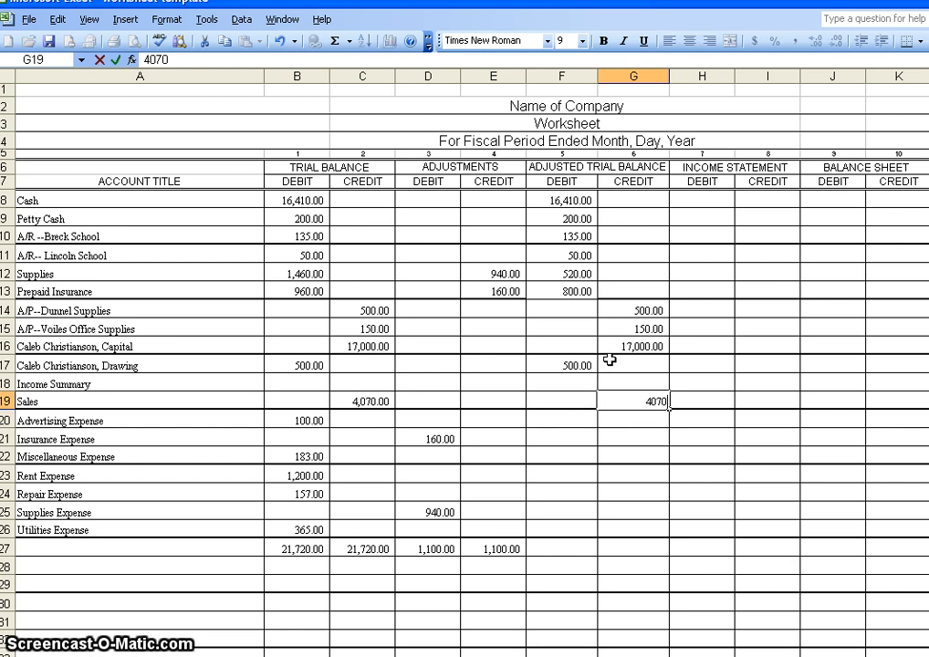
{"action": "key", "text": "Return"}
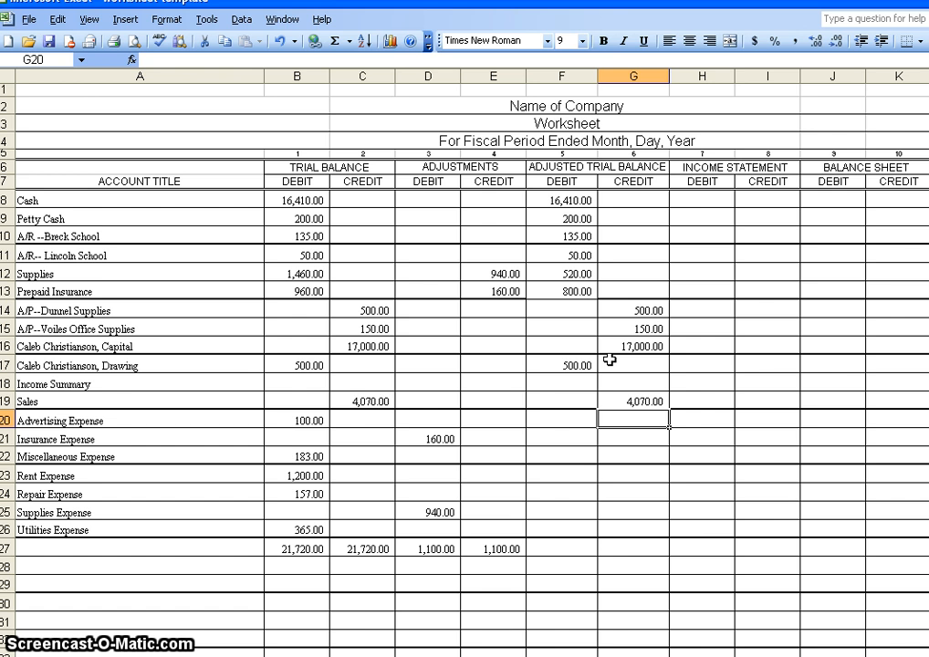
{"action": "key", "text": "Left"}
{"action": "type", "text": "100"}
{"action": "key", "text": "Return"}
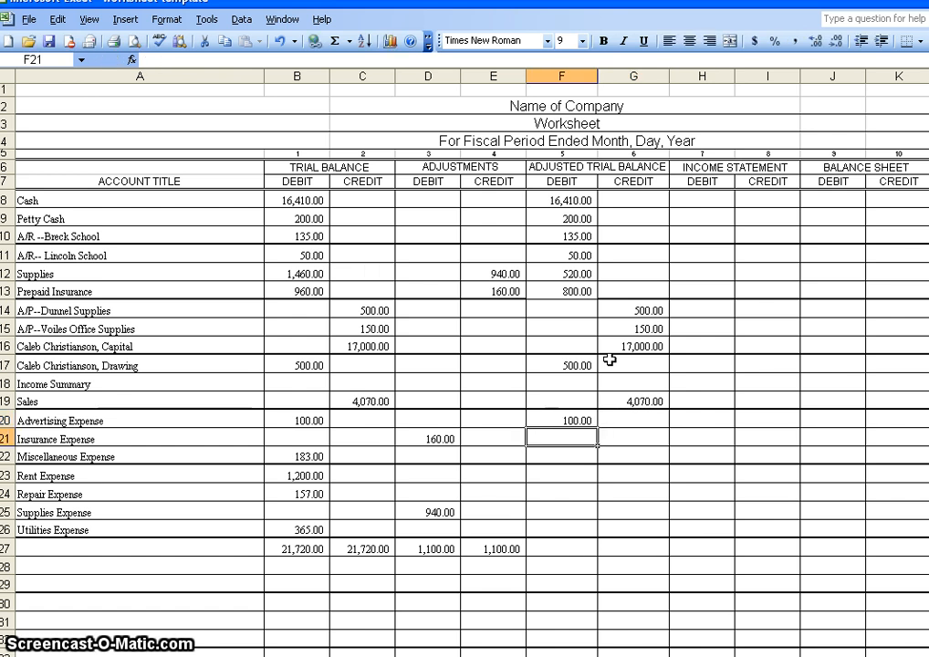
Step: Enter the adjusted debits 160 for Insurance Expense, 183 for Miscellaneous Expense and 1200 for Rent Expense in F21:F23
{"action": "type", "text": "160"}
{"action": "key", "text": "Return"}
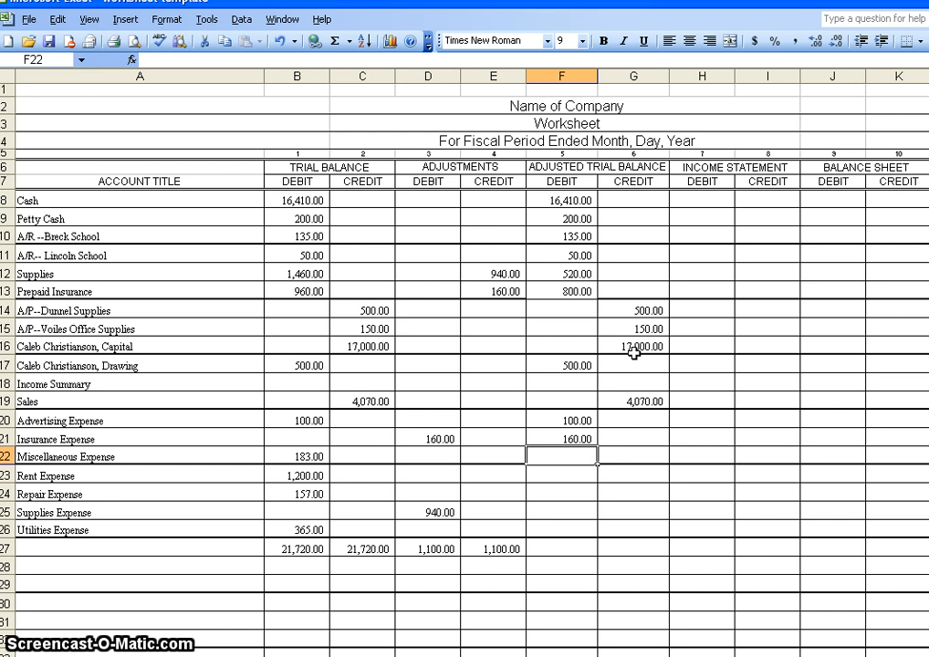
{"action": "type", "text": "183"}
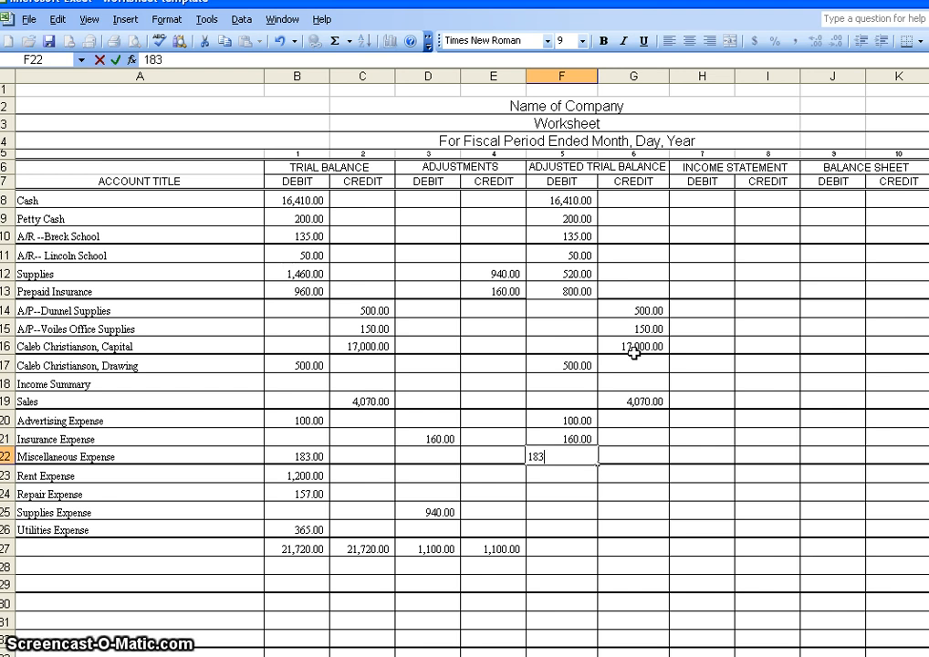
{"action": "key", "text": "Return"}
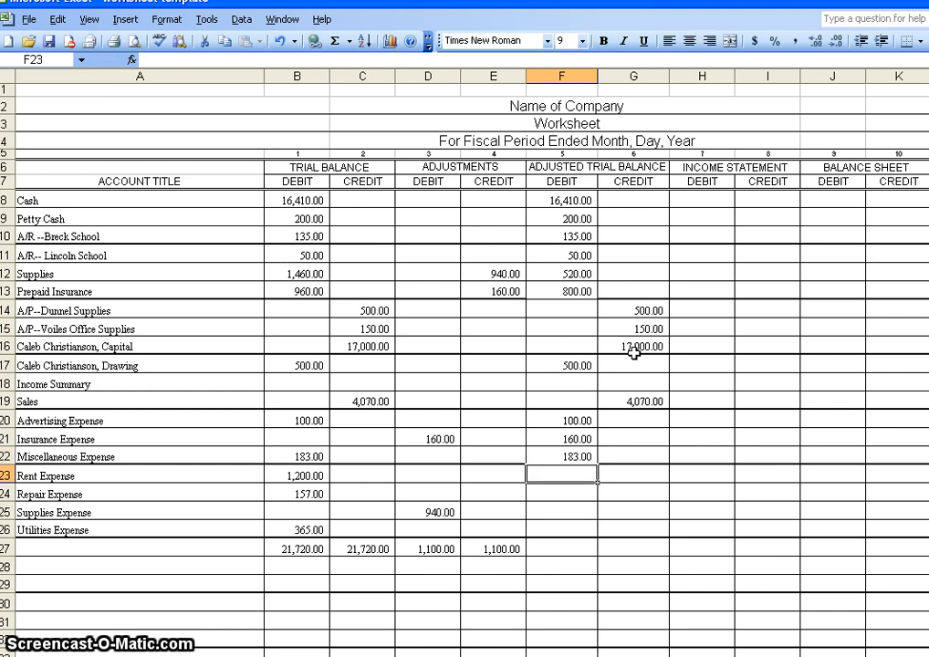
{"action": "type", "text": "1200"}
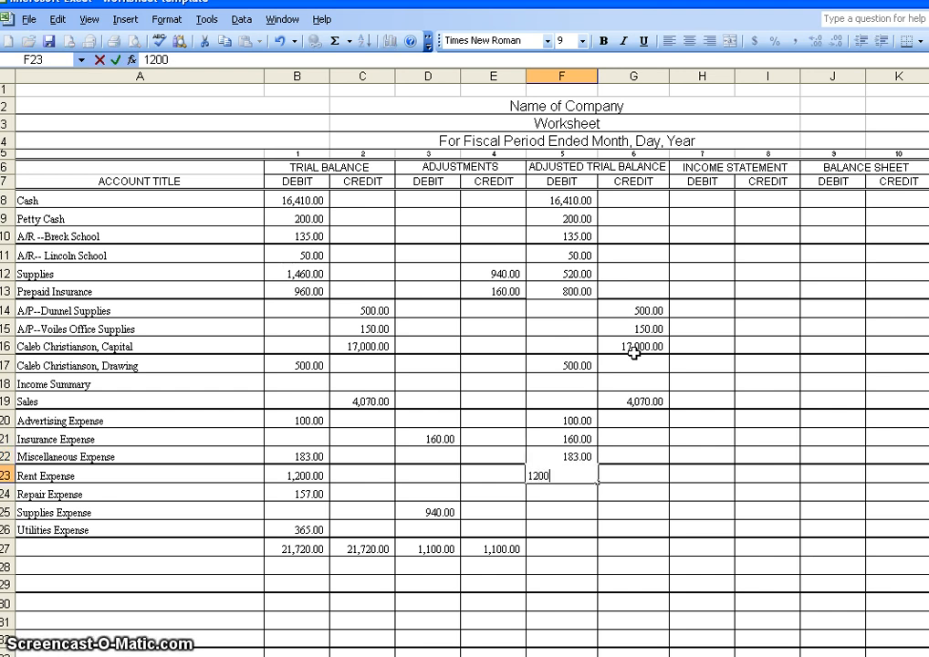
{"action": "key", "text": "Return"}
Step: Enter the adjusted debits 157 for Repair Expense, 940 for Supplies Expense and 365 for Utilities Expense in F24:F26
{"action": "type", "text": "1"}
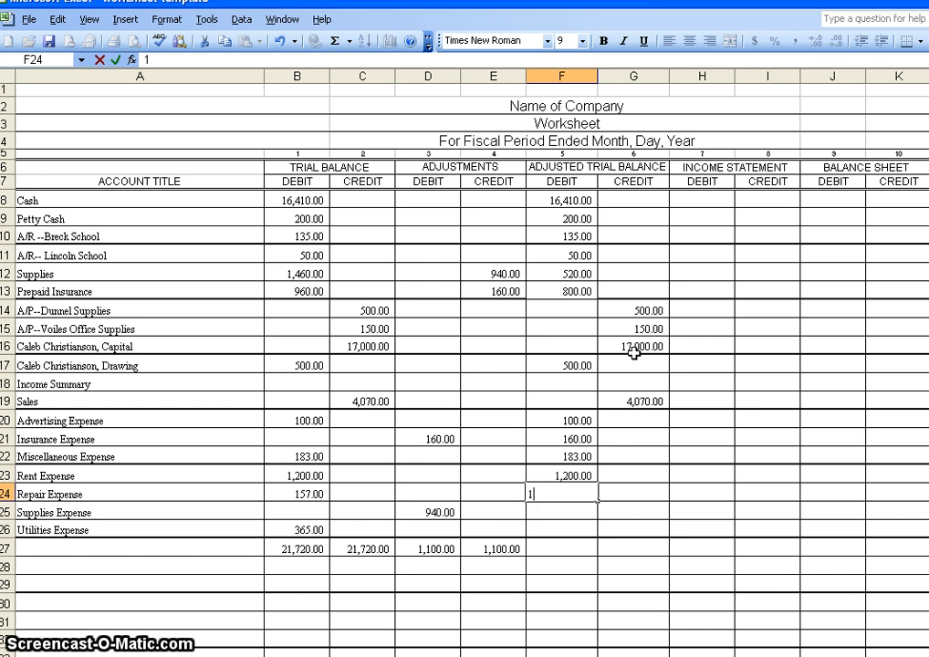
{"action": "type", "text": "57"}
{"action": "key", "text": "Return"}
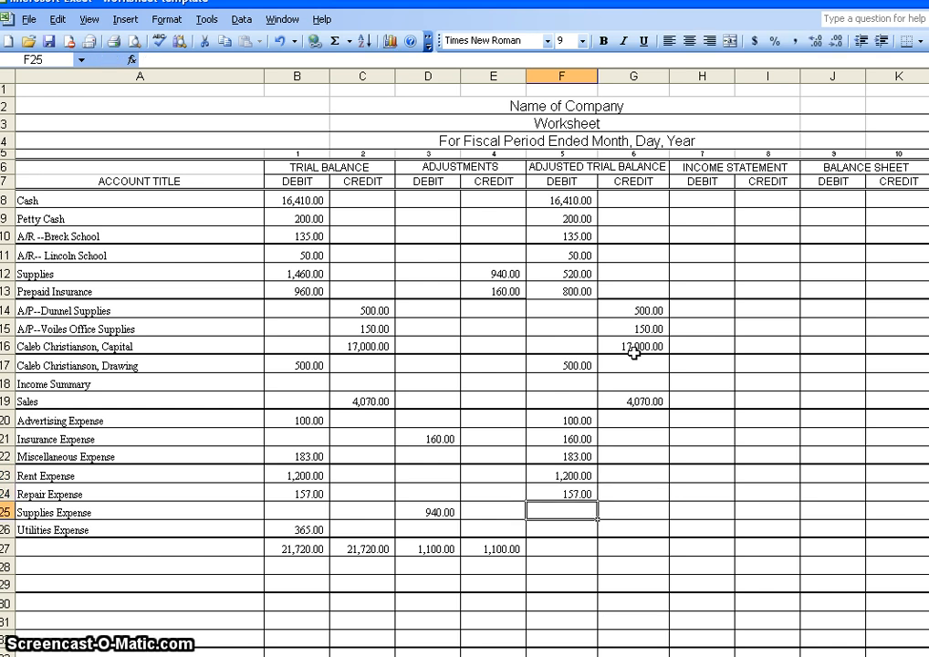
{"action": "type", "text": "940"}
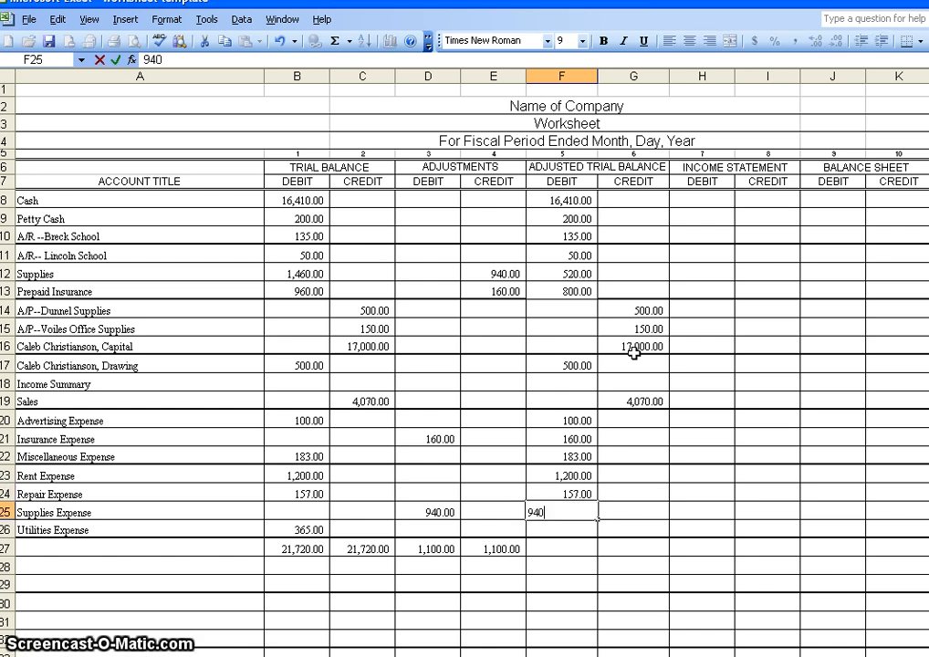
{"action": "key", "text": "Return"}
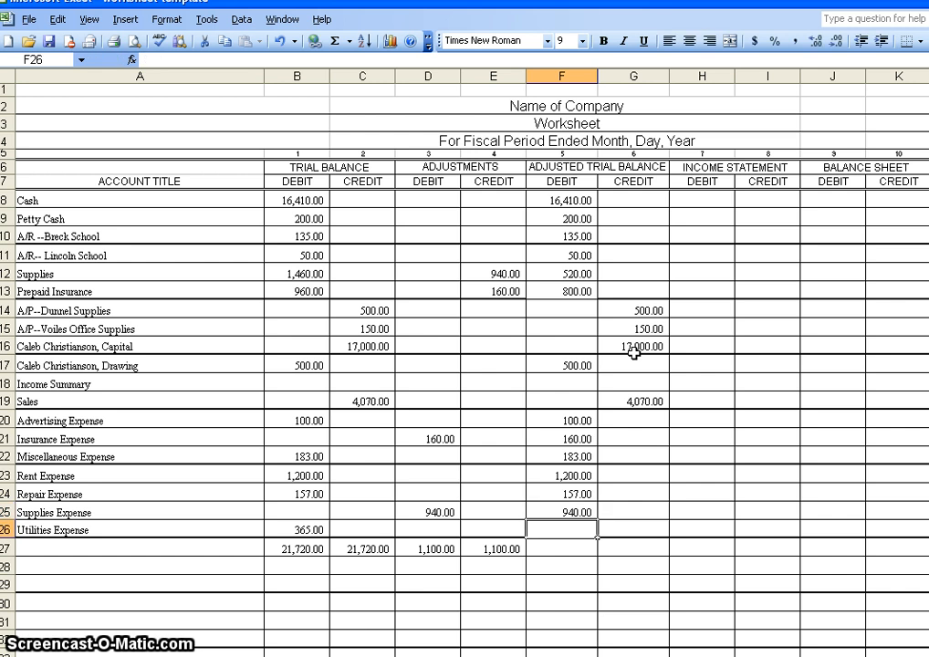
{"action": "type", "text": "365"}
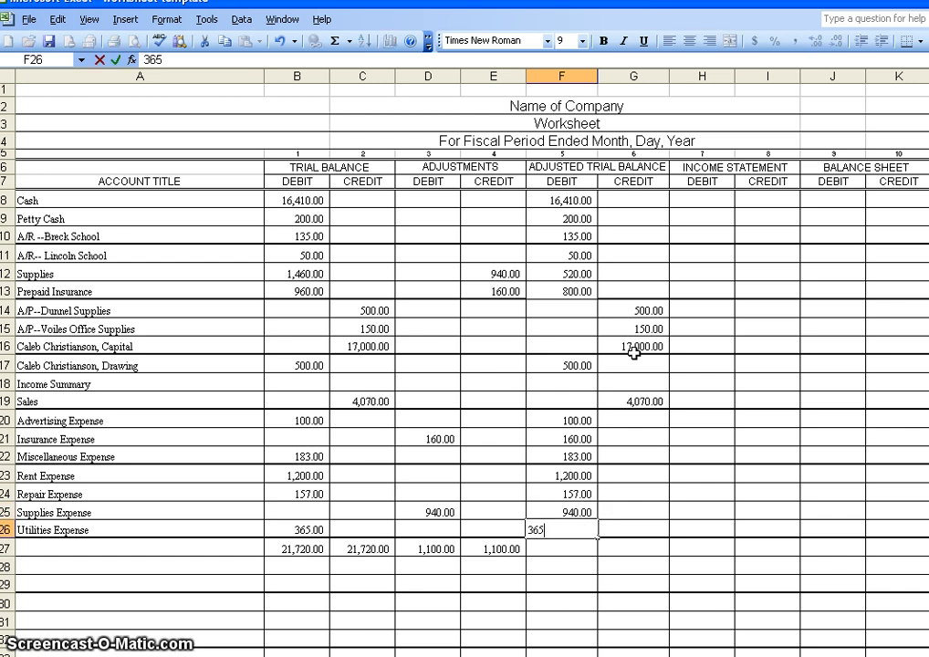
{"action": "key", "text": "Return"}
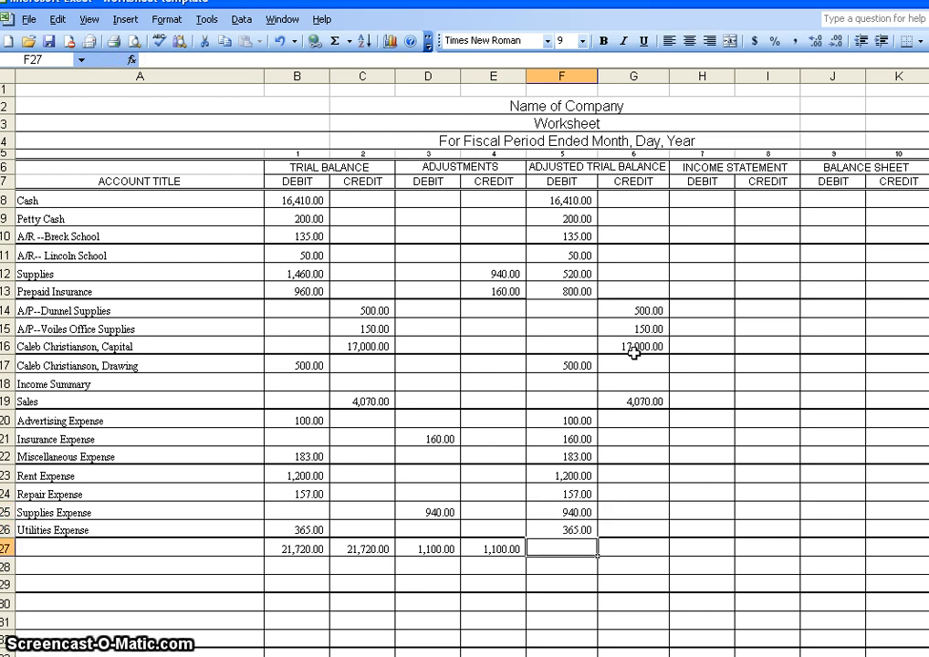
Step: Fill the total formula from E27 across to F27:G27 and compare the Adjusted Trial Balance debit and credit totals
{"action": "left_click", "coordinate": [511, 552]}
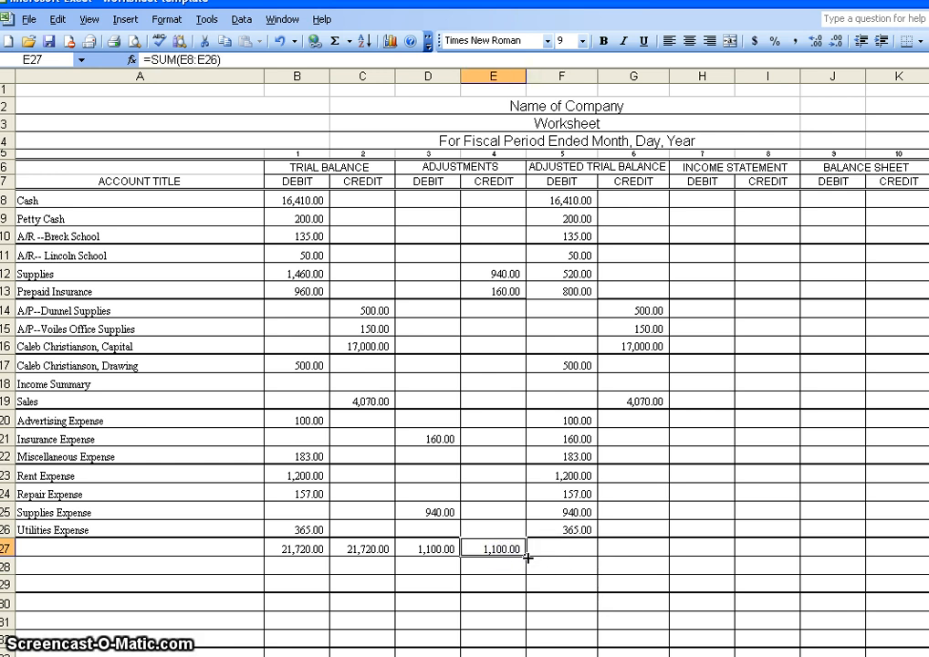
{"action": "left_click_drag", "start_coordinate": [528, 558], "coordinate": [644, 554]}
{"action": "left_click", "coordinate": [566, 550]}
{"action": "left_click", "coordinate": [643, 551]}
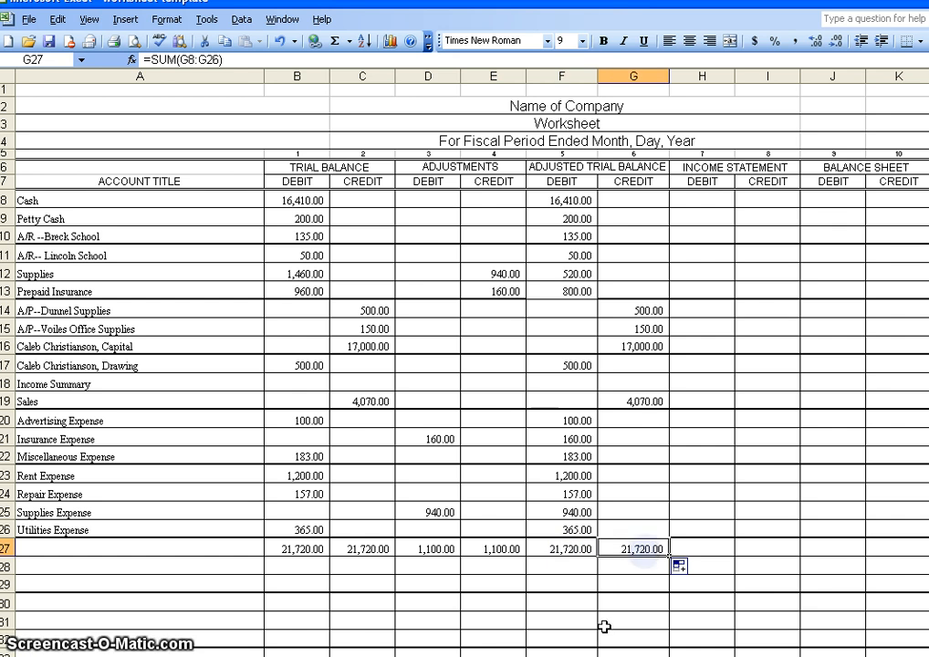
{"action": "left_click", "coordinate": [566, 549]}
{"action": "left_click", "coordinate": [630, 547]}
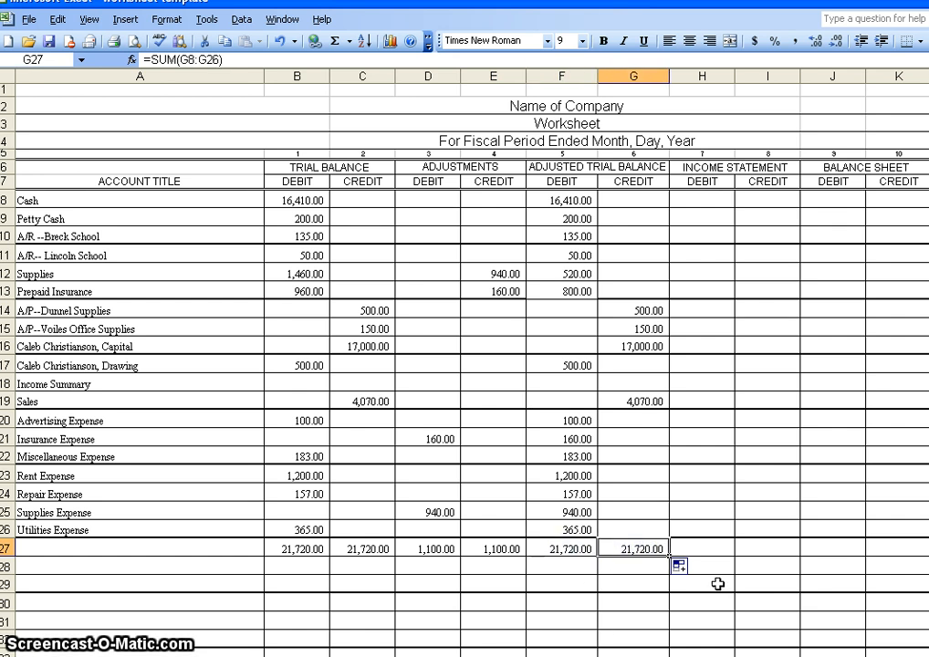
Step: Copy the Sales and expense balances in F19:G26 into the Income Statement Debit and Credit cells H19:I26
{"action": "left_click", "coordinate": [708, 548]}
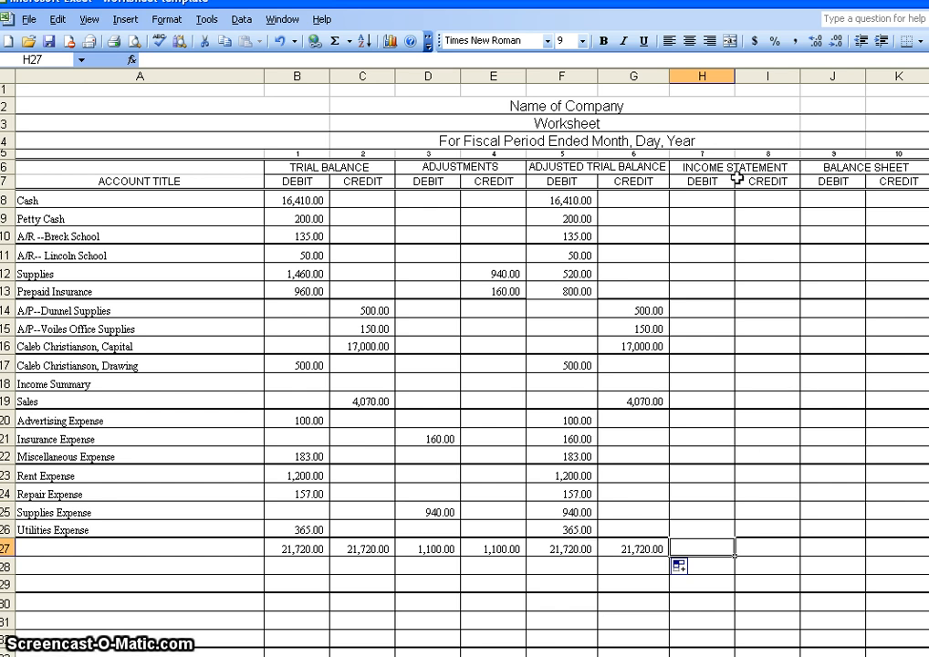
{"action": "left_click", "coordinate": [644, 405]}
{"action": "left_click_drag", "start_coordinate": [554, 403], "coordinate": [655, 526]}
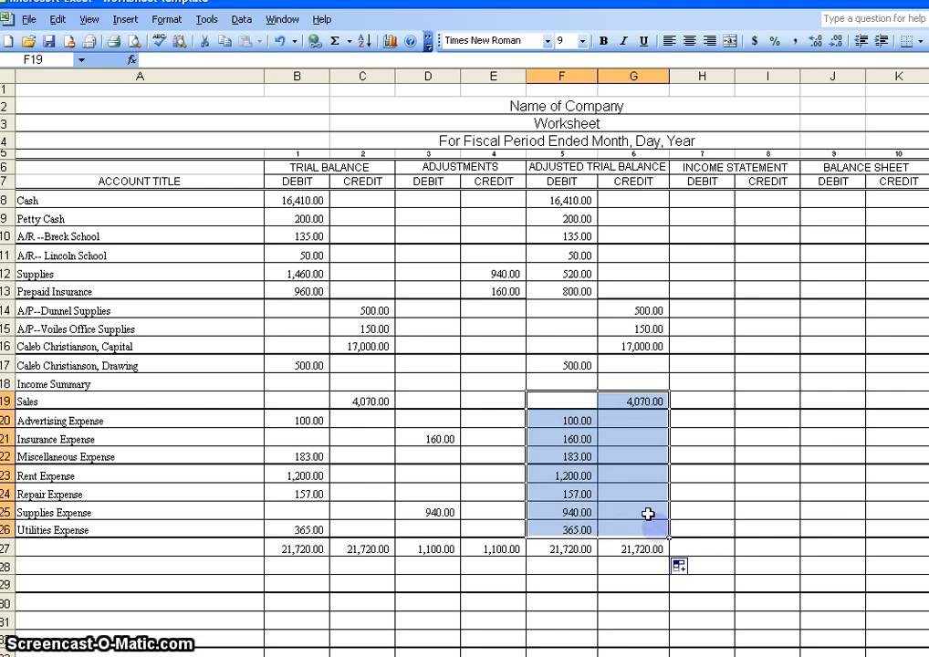
{"action": "right_click", "coordinate": [621, 426]}
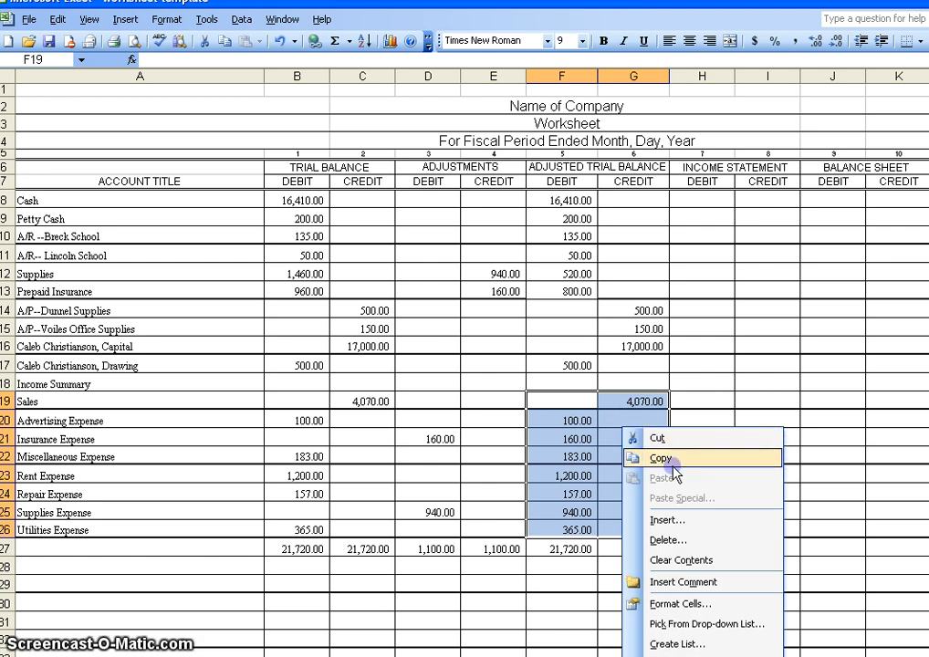
{"action": "left_click", "coordinate": [630, 458]}
{"action": "left_click_drag", "start_coordinate": [717, 400], "coordinate": [791, 524]}
{"action": "right_click", "coordinate": [755, 443]}
{"action": "left_click", "coordinate": [794, 494]}
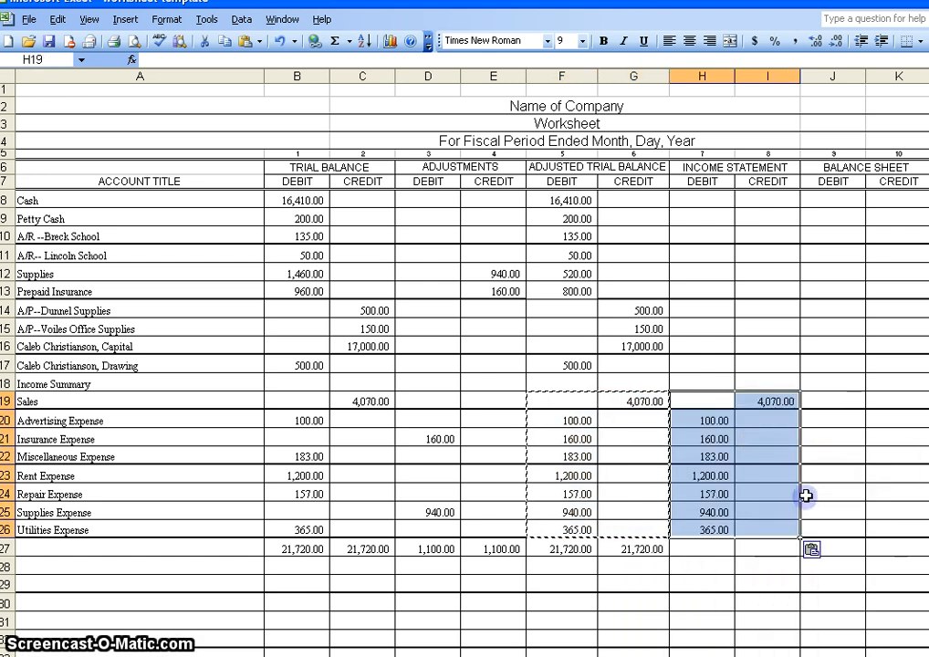
{"action": "left_click", "coordinate": [850, 495]}
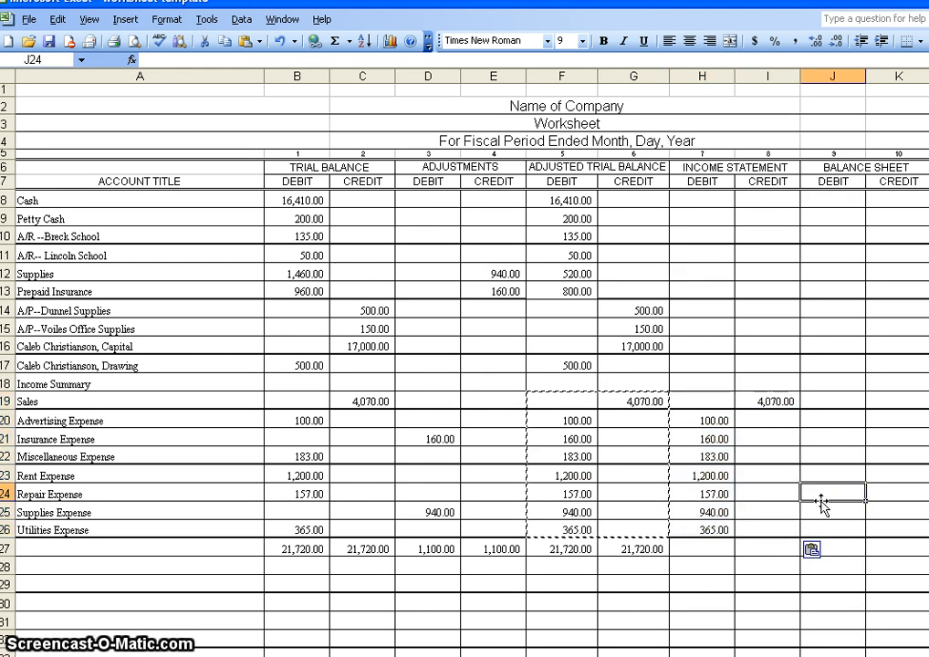
Step: Copy the asset, liability, capital and drawing balances in F8:G17 into the Balance Sheet Debit and Credit cells J8:K17
{"action": "left_click", "coordinate": [539, 198]}
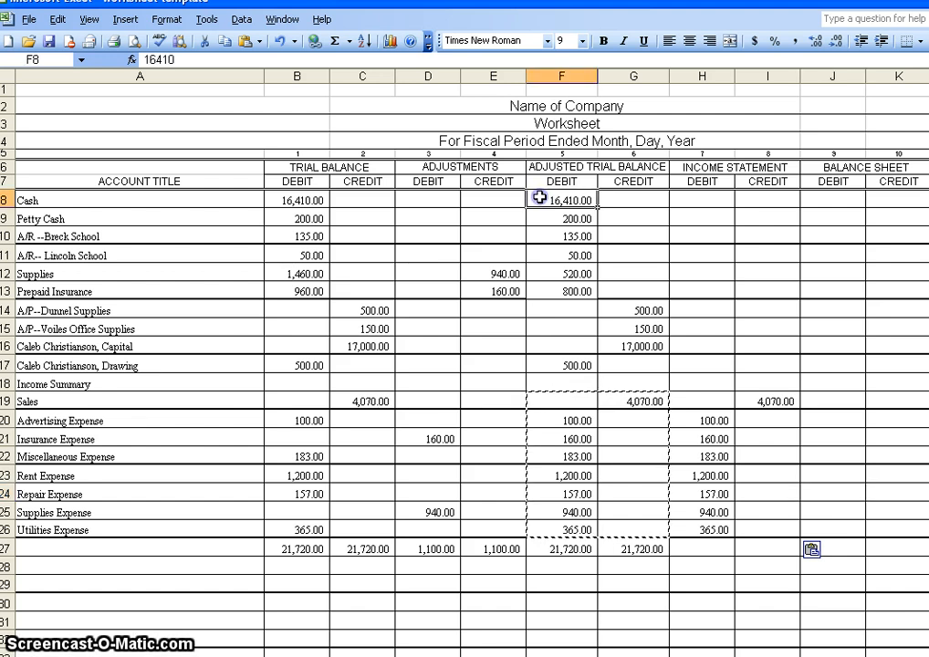
{"action": "left_click_drag", "start_coordinate": [539, 197], "coordinate": [645, 369]}
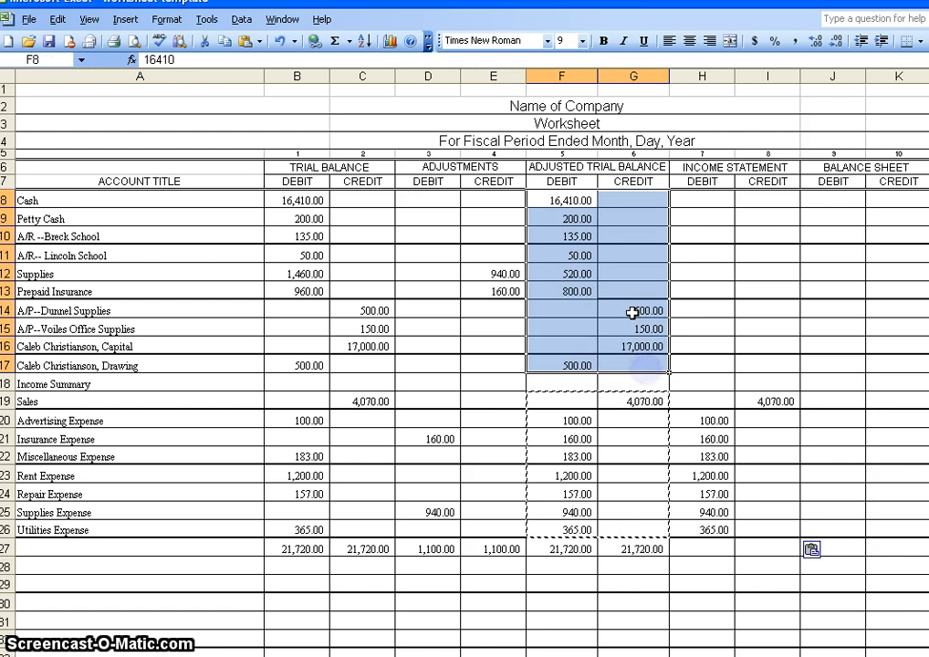
{"action": "right_click", "coordinate": [633, 312]}
{"action": "left_click", "coordinate": [661, 342]}
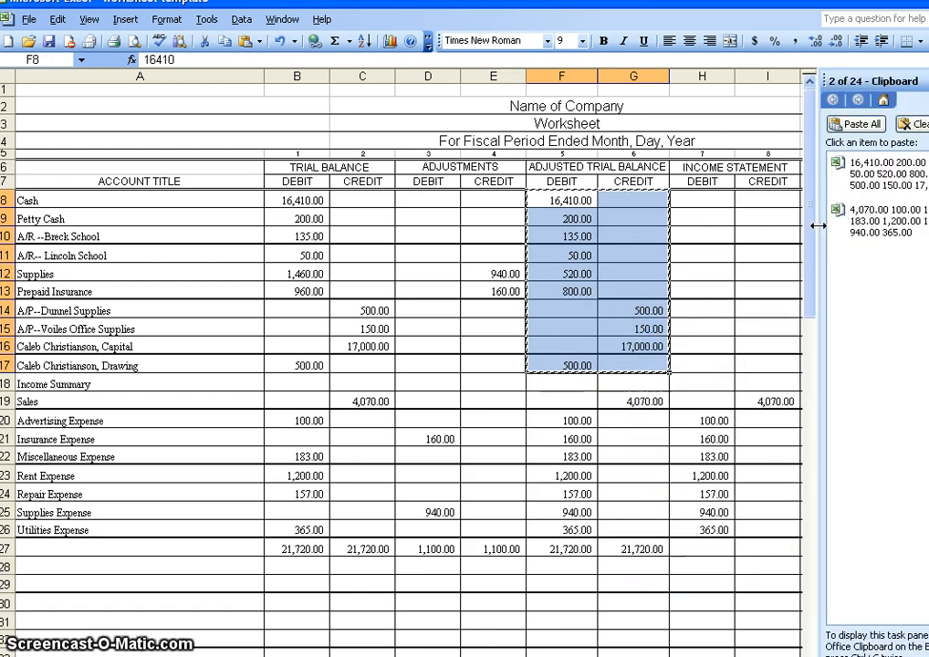
{"action": "left_click", "coordinate": [928, 82]}
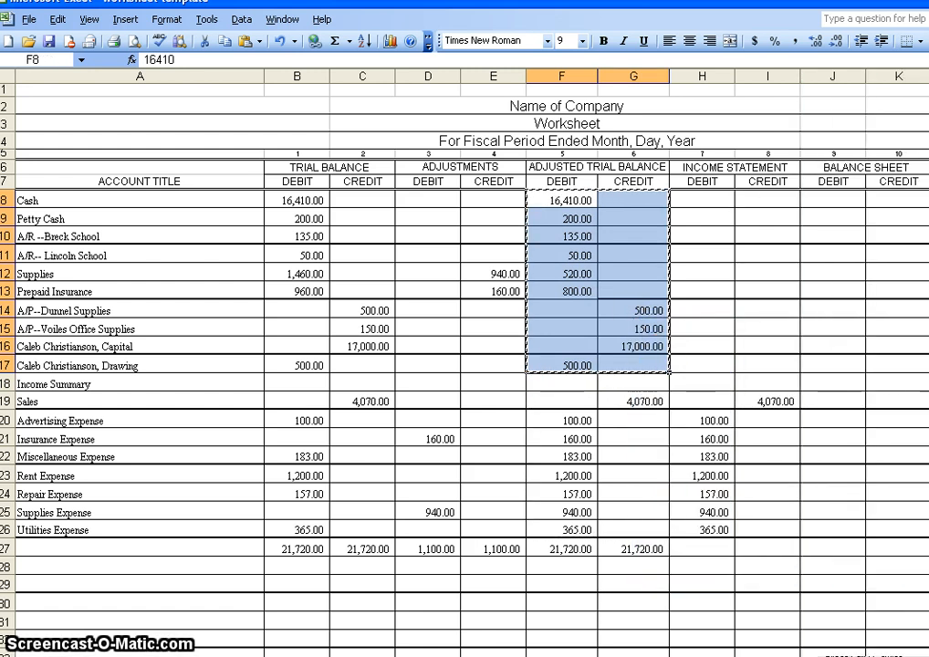
{"action": "left_click_drag", "start_coordinate": [833, 204], "coordinate": [900, 370]}
{"action": "right_click", "coordinate": [900, 315]}
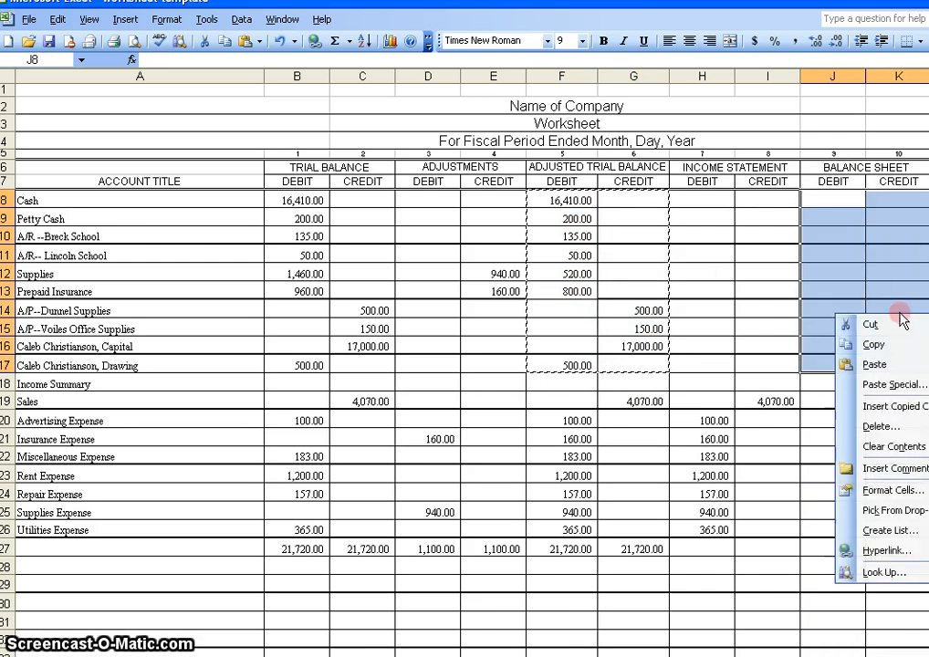
{"action": "left_click", "coordinate": [908, 367]}
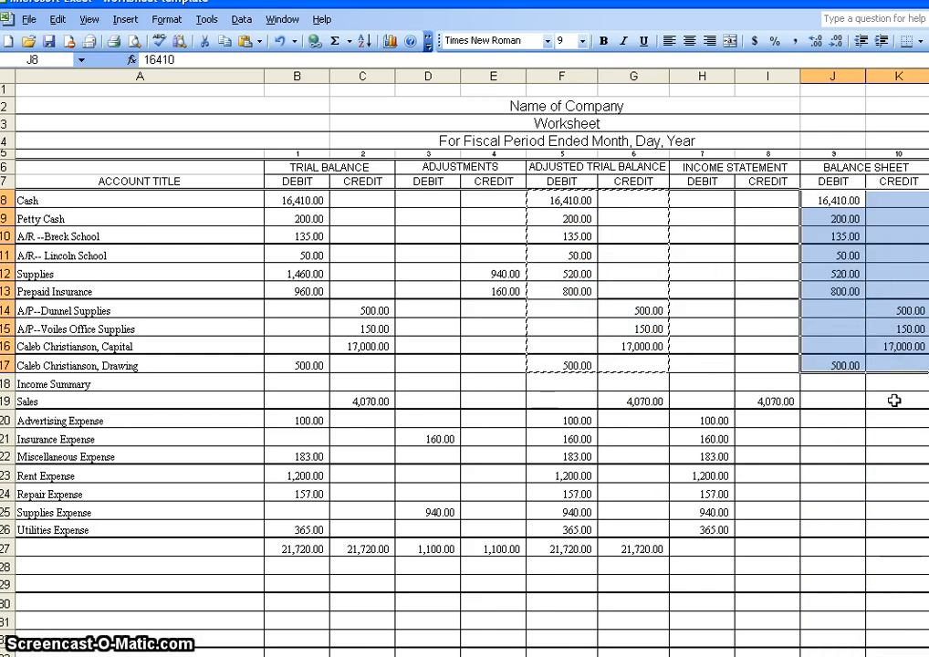
Step: Fill the total formula from G27 across to H27:I27 and compare the Income Statement debit and credit totals
{"action": "left_click", "coordinate": [769, 404]}
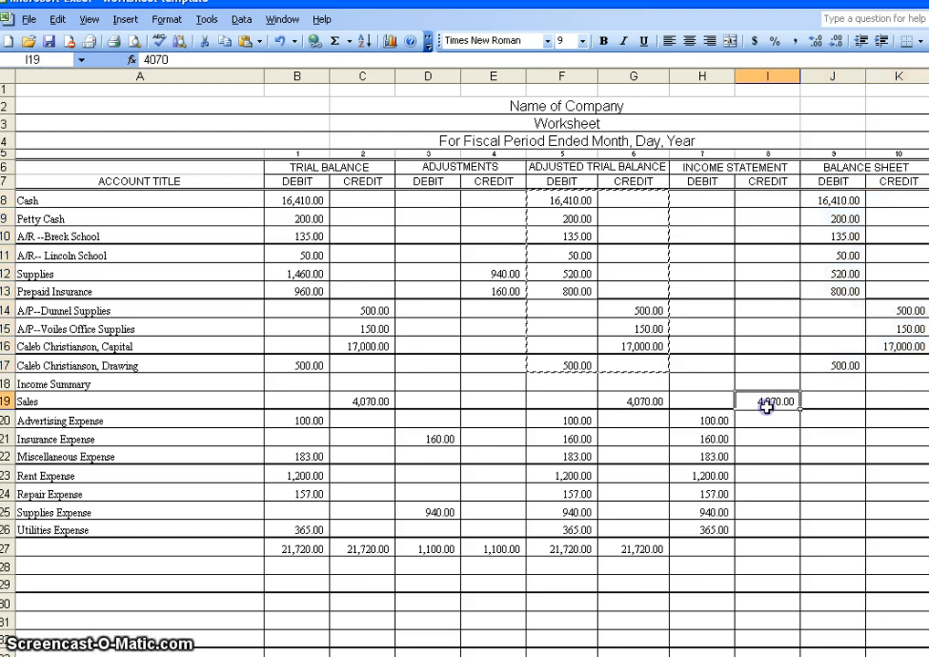
{"action": "left_click", "coordinate": [703, 550]}
{"action": "left_click", "coordinate": [758, 549]}
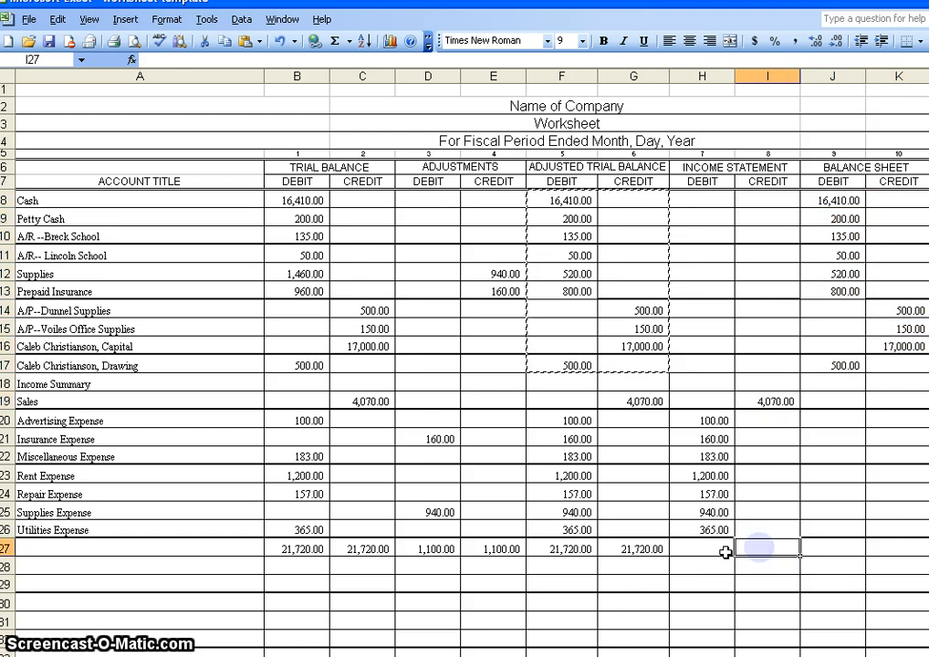
{"action": "left_click", "coordinate": [646, 551]}
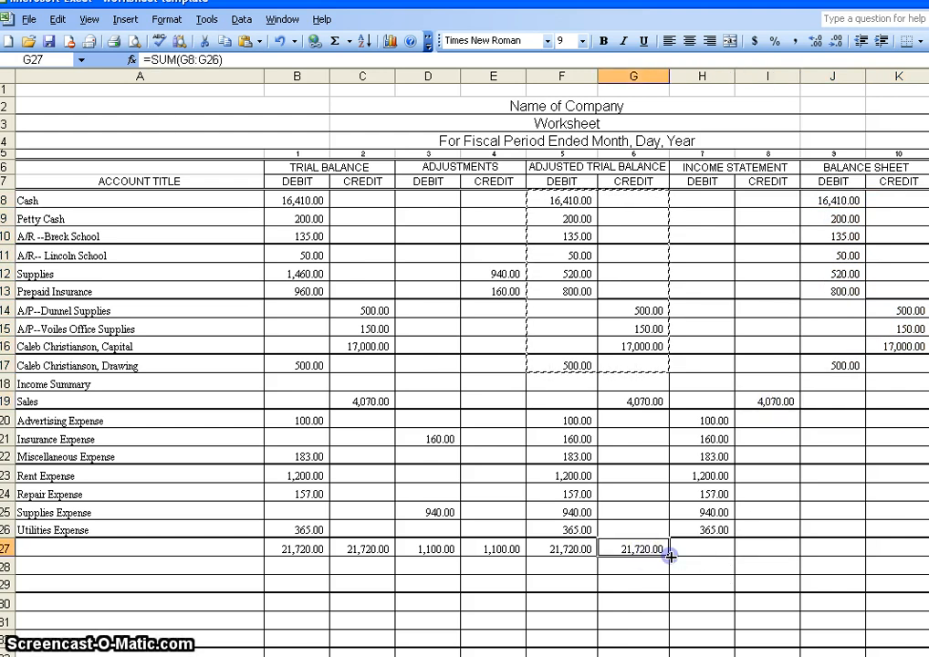
{"action": "left_click_drag", "start_coordinate": [668, 555], "coordinate": [765, 560]}
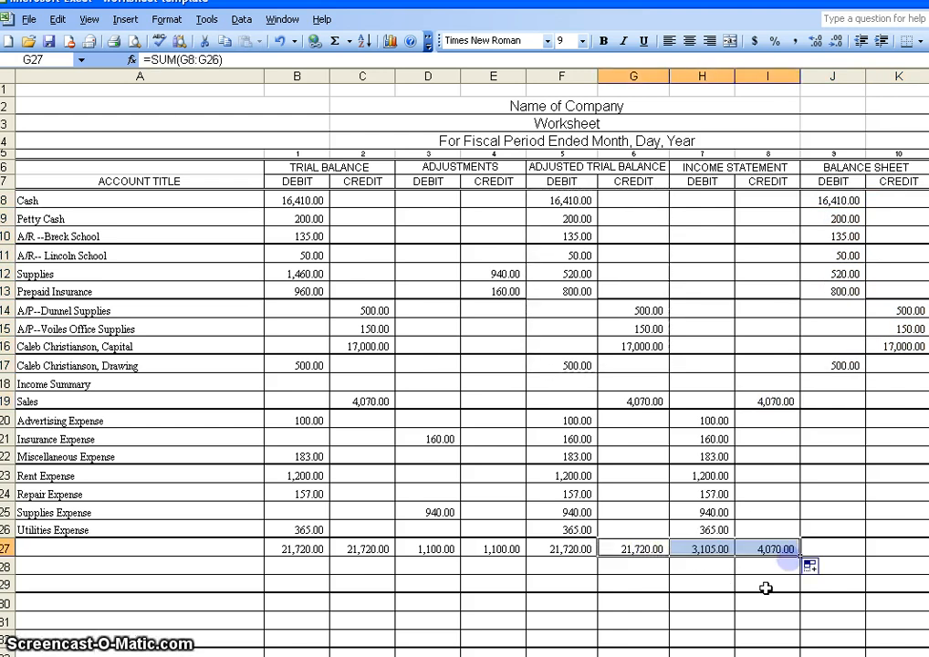
{"action": "left_click", "coordinate": [643, 549]}
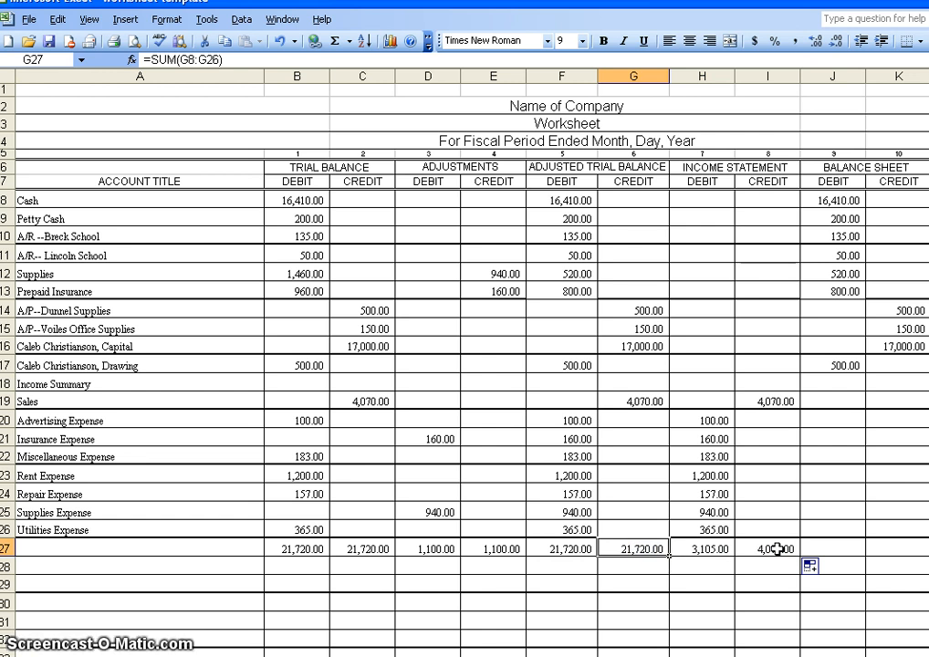
{"action": "left_click", "coordinate": [713, 549]}
{"action": "left_click", "coordinate": [758, 549]}
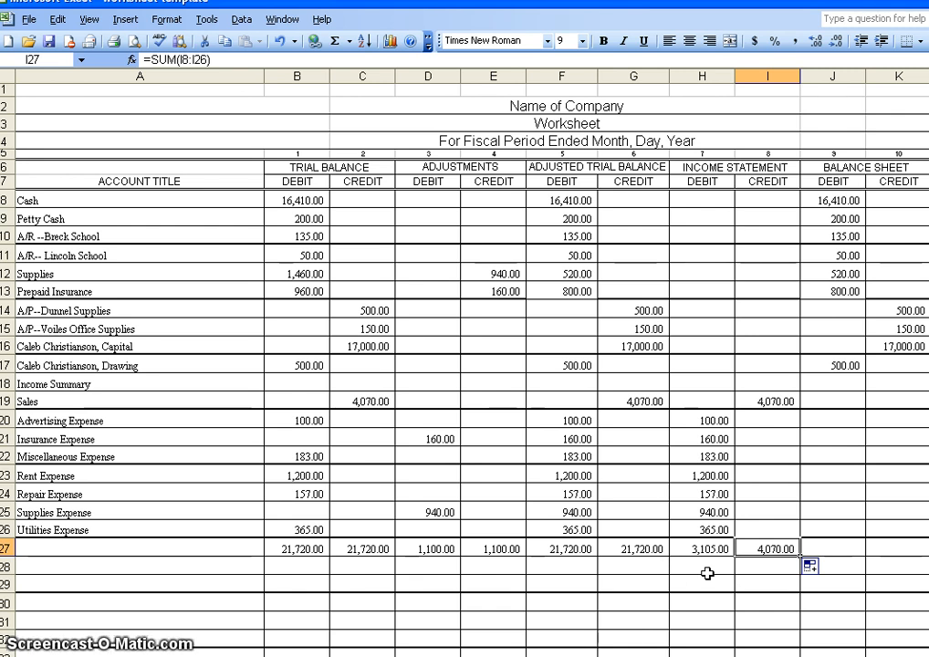
Step: Enter the formula =I27-H27 in H28 under the Income Statement debit total
{"action": "left_click", "coordinate": [675, 570]}
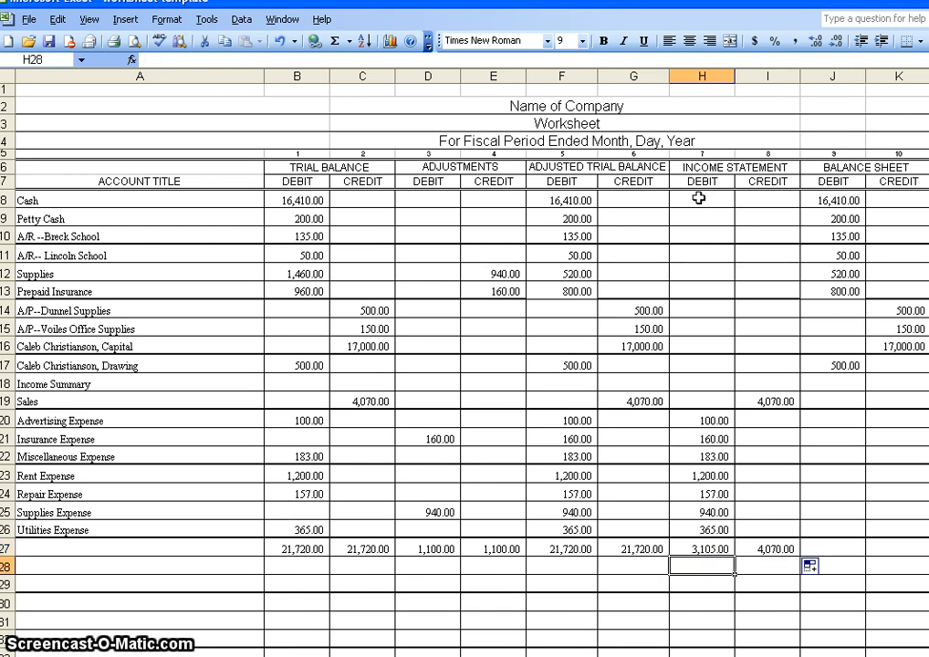
{"action": "double_click", "coordinate": [711, 565]}
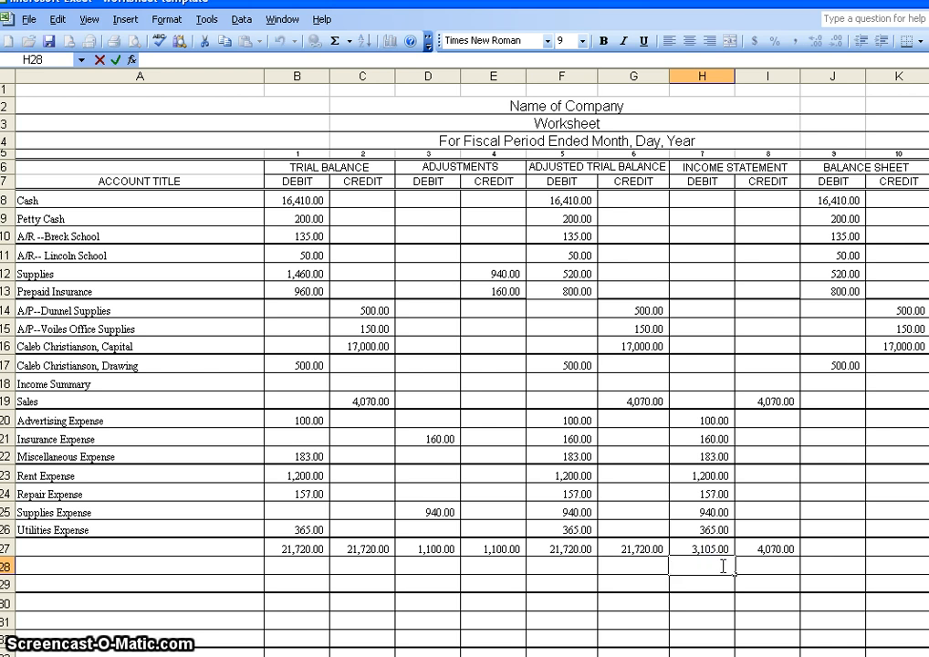
{"action": "type", "text": "="}
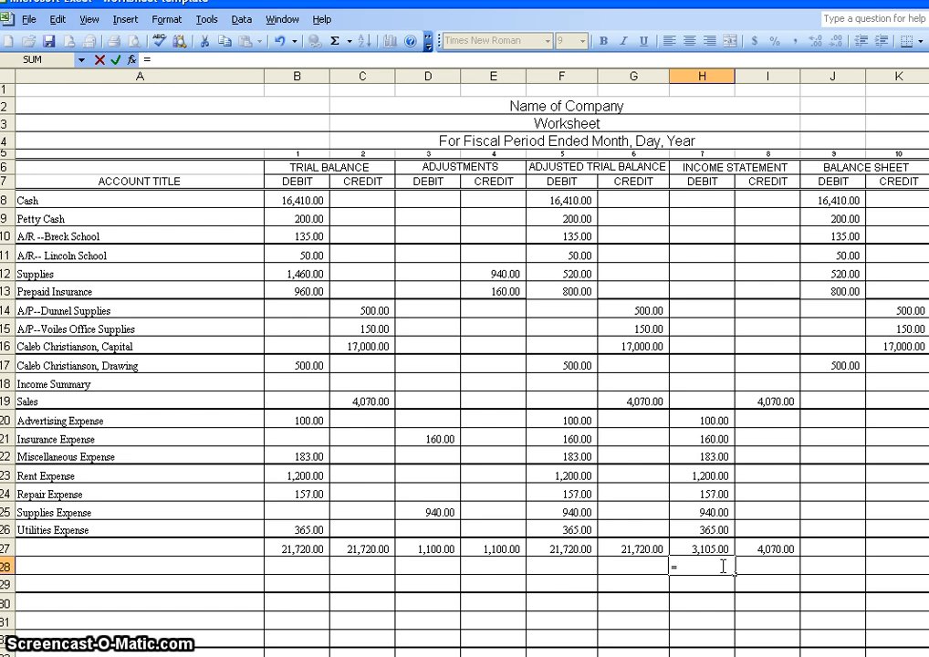
{"action": "type", "text": "i"}
{"action": "key", "text": "BackSpace"}
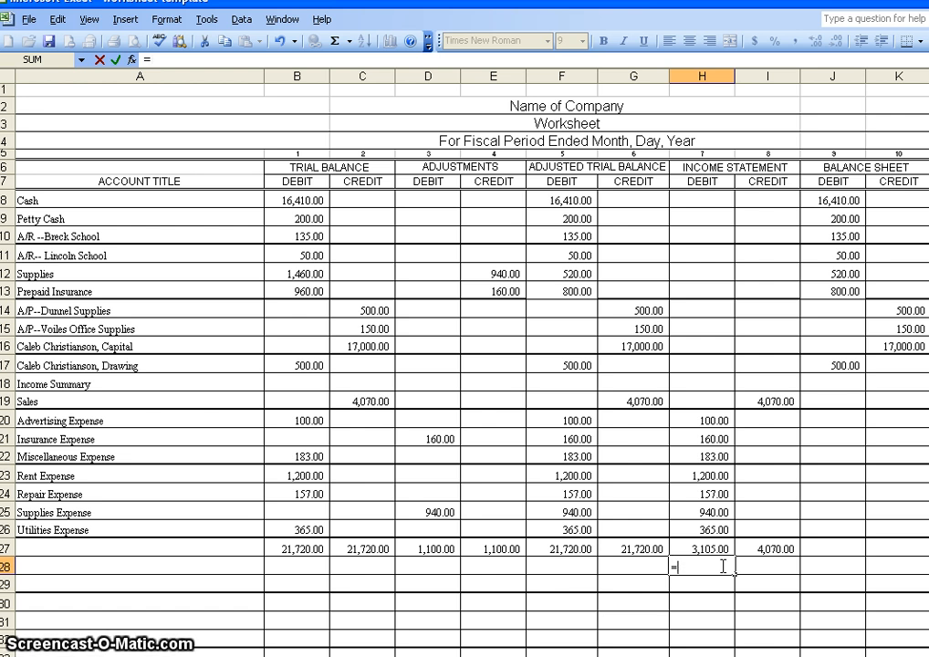
{"action": "type", "text": "I27"}
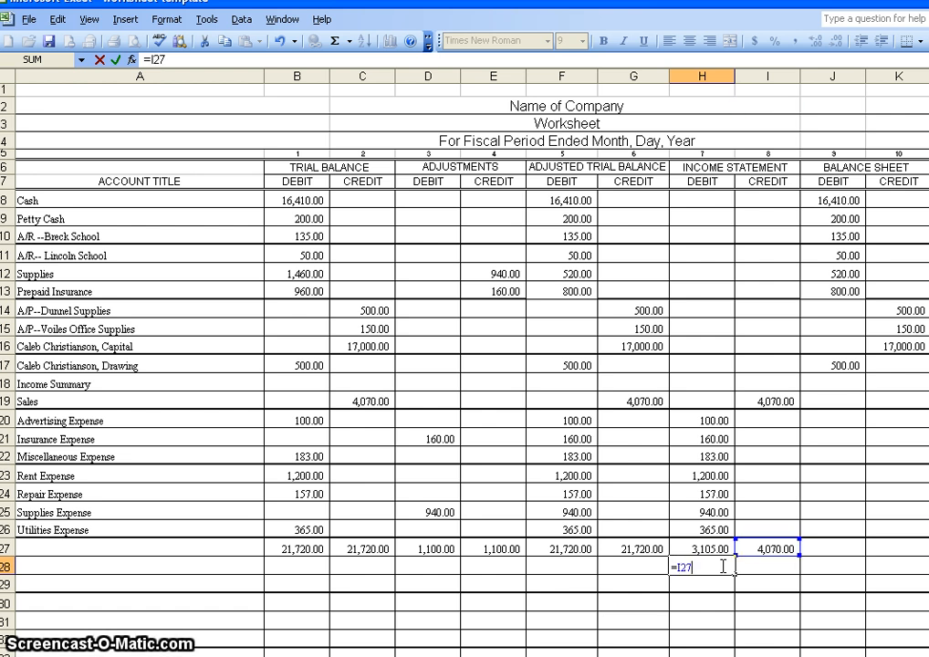
{"action": "type", "text": "-"}
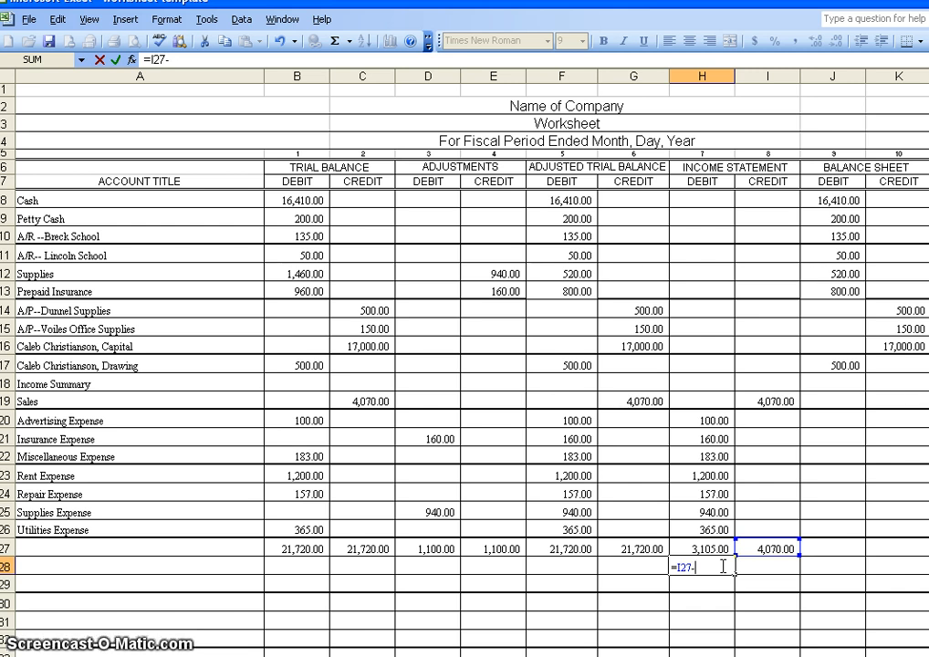
{"action": "type", "text": "h27"}
{"action": "key", "text": "Return"}
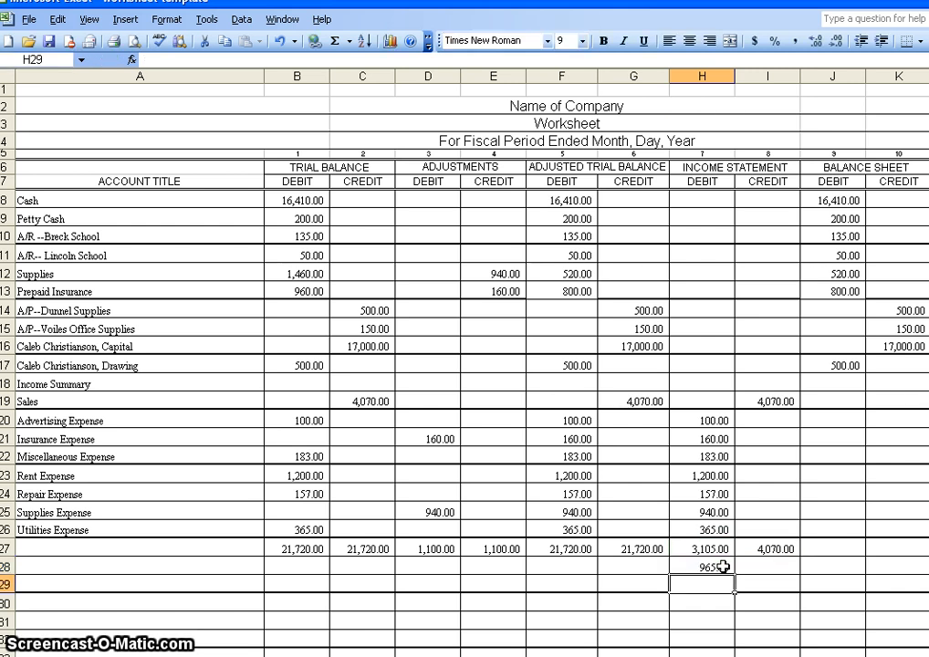
{"action": "left_click", "coordinate": [709, 567]}
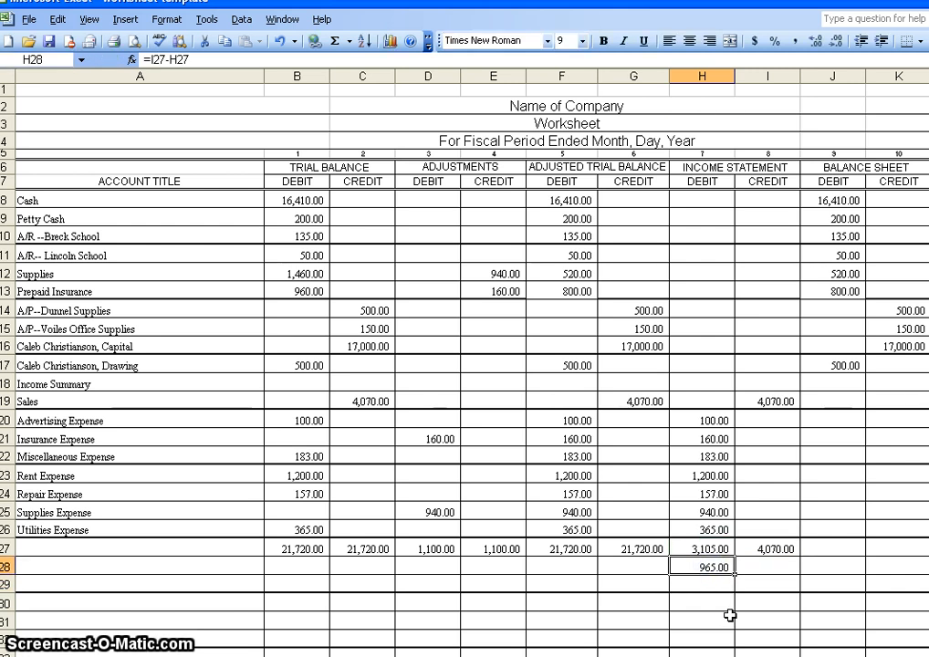
Step: Label row 28 as Net Income in the Account Title column
{"action": "left_click", "coordinate": [771, 548]}
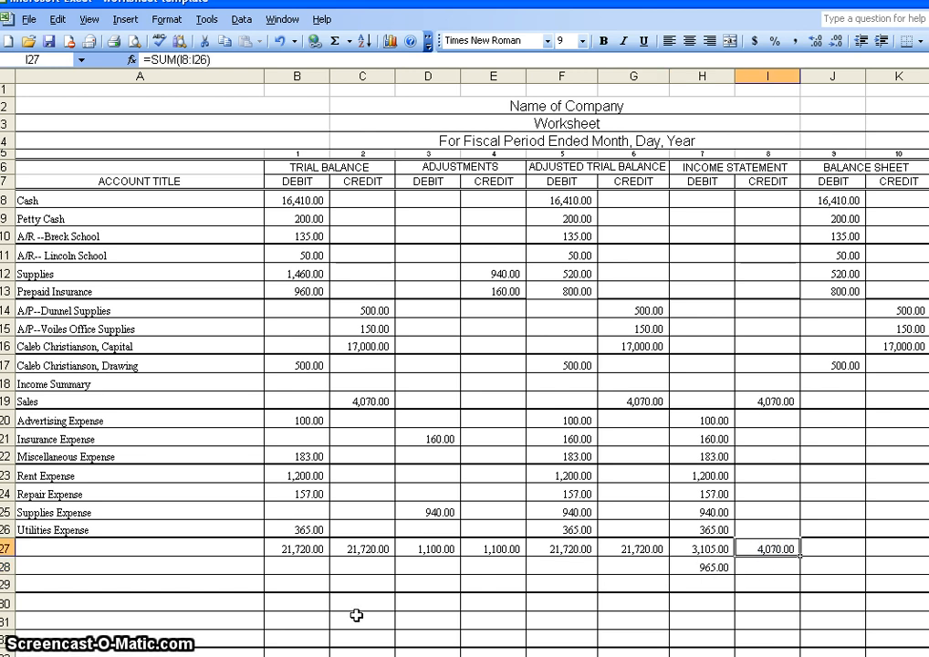
{"action": "double_click", "coordinate": [128, 566]}
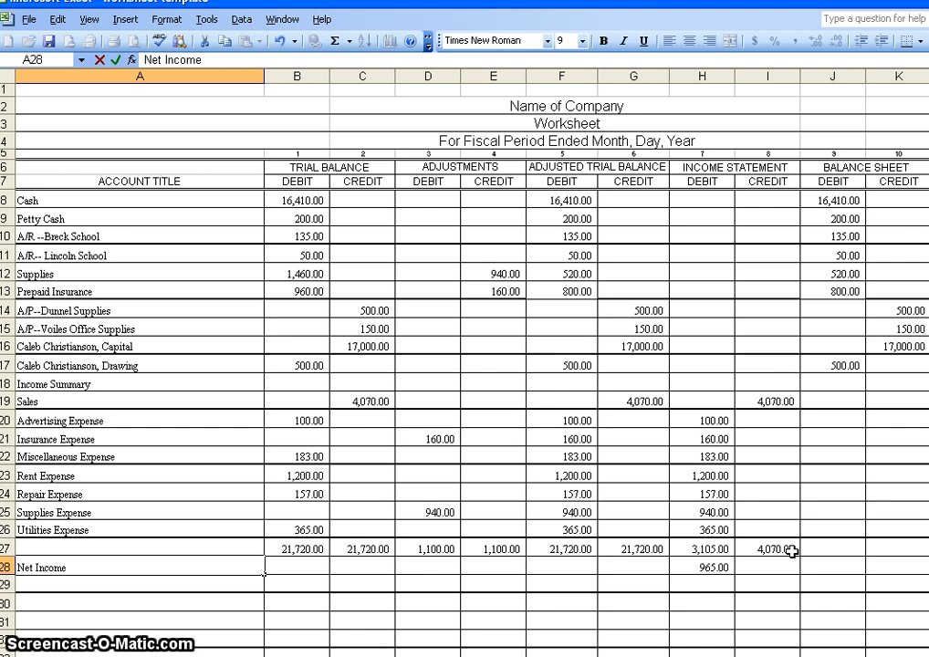
{"action": "left_click", "coordinate": [708, 585]}
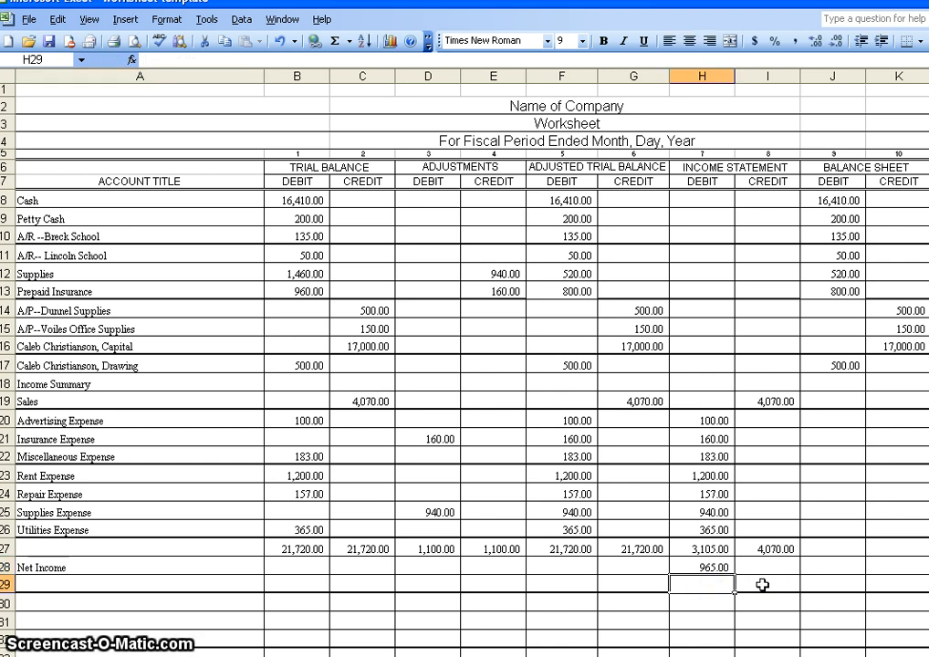
Step: Fill the total formula from I27 across to J27:K27 and compare the Balance Sheet debit and credit totals
{"action": "left_click", "coordinate": [771, 549]}
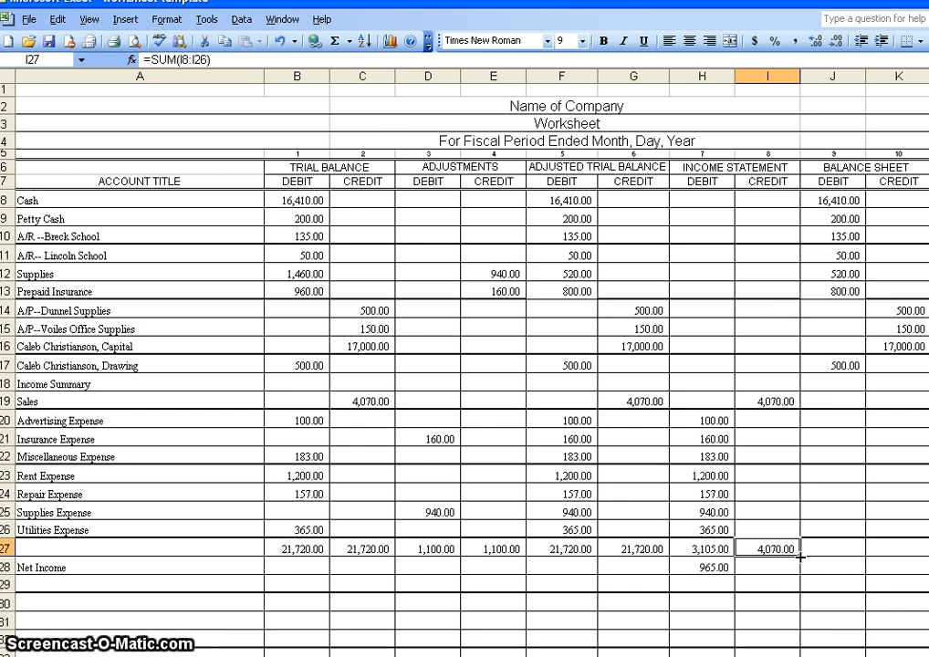
{"action": "left_click_drag", "start_coordinate": [799, 554], "coordinate": [906, 590]}
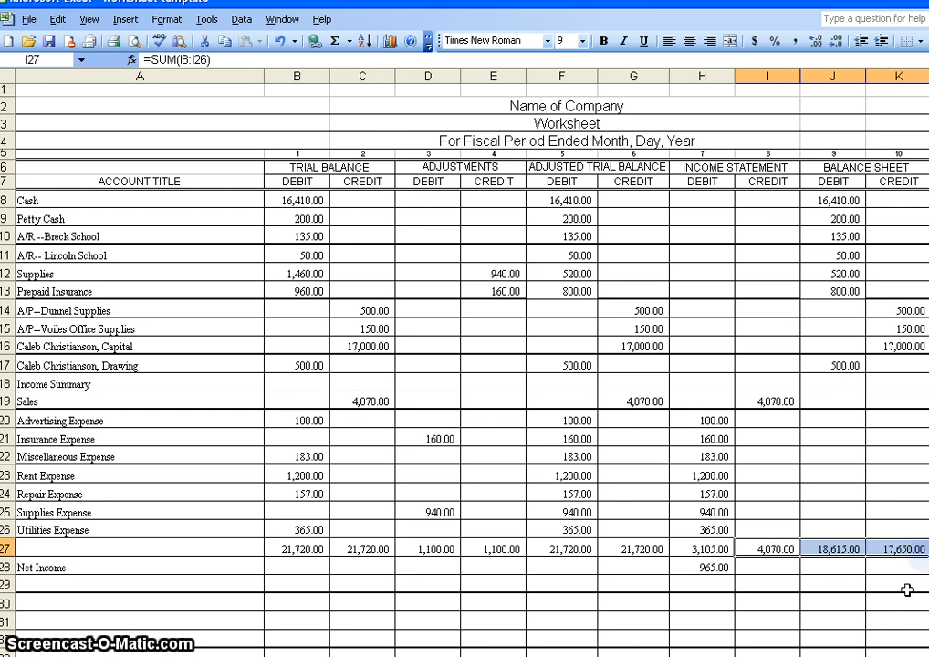
{"action": "left_click", "coordinate": [834, 567]}
{"action": "left_click", "coordinate": [892, 548]}
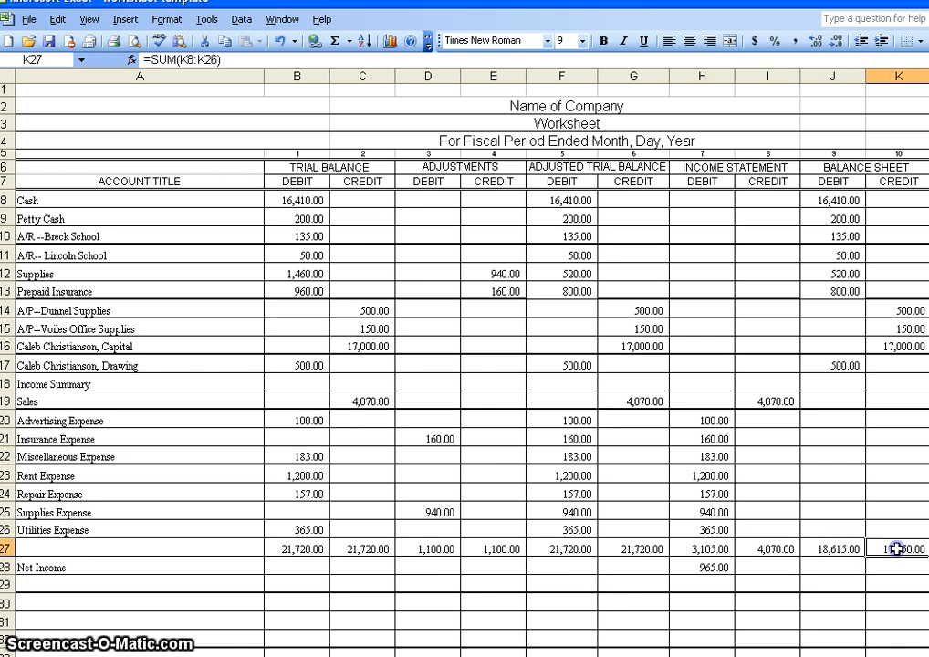
{"action": "left_click", "coordinate": [829, 550]}
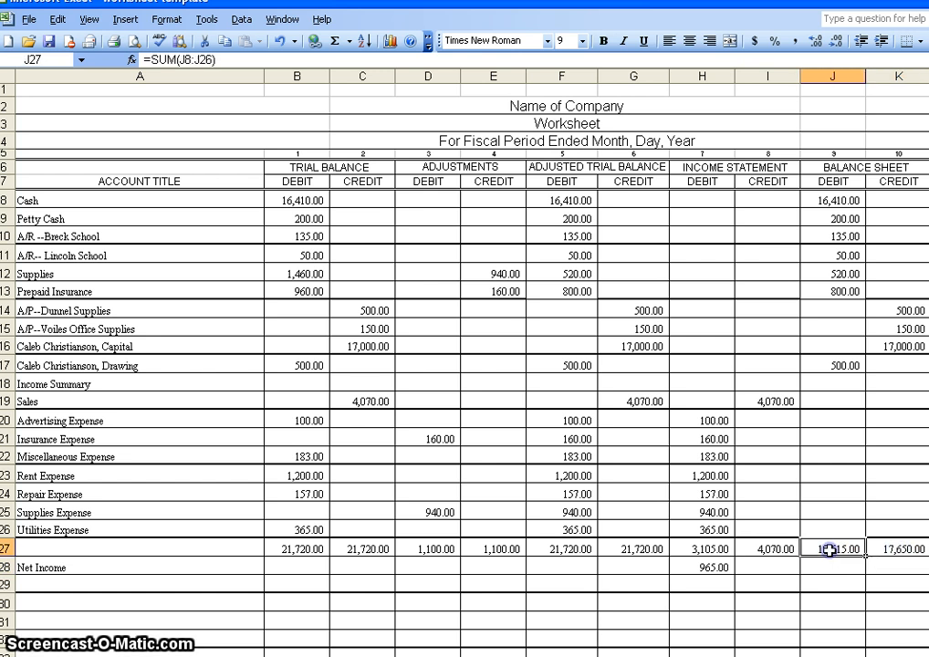
{"action": "left_click", "coordinate": [896, 550]}
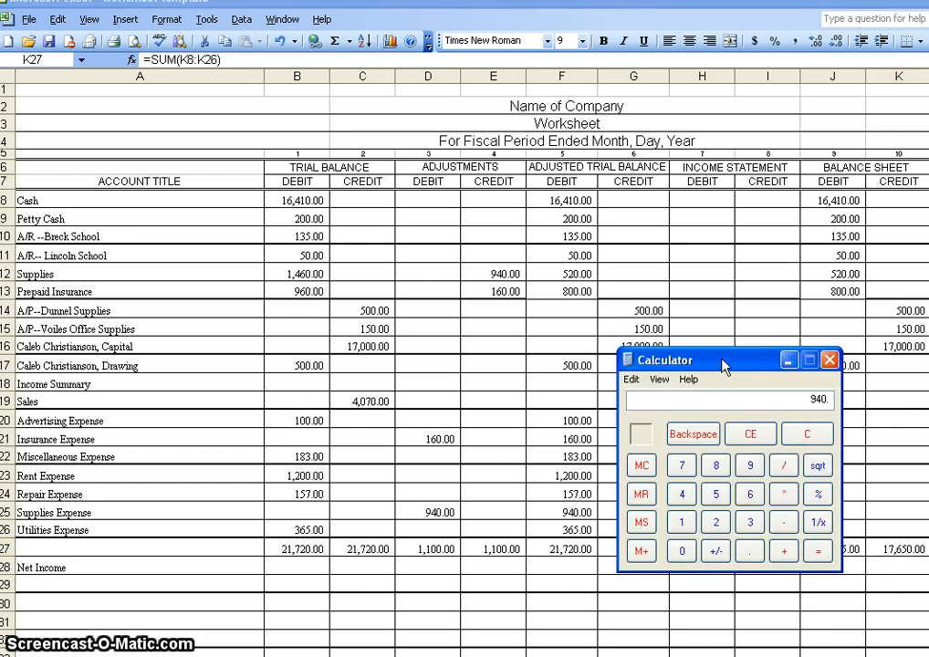
{"action": "left_click_drag", "start_coordinate": [721, 365], "coordinate": [482, 200]}
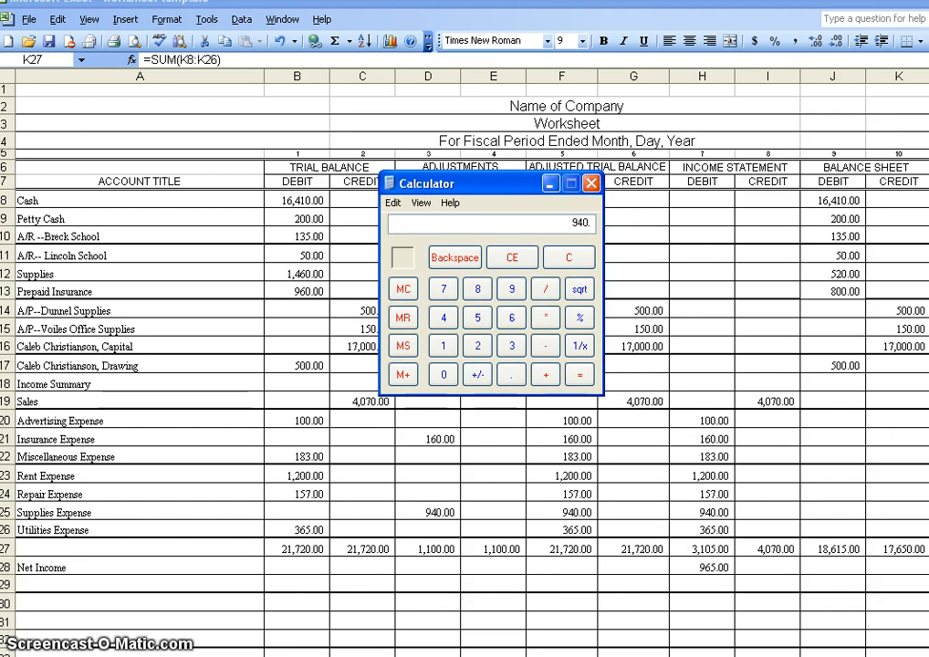
{"action": "left_click", "coordinate": [571, 259]}
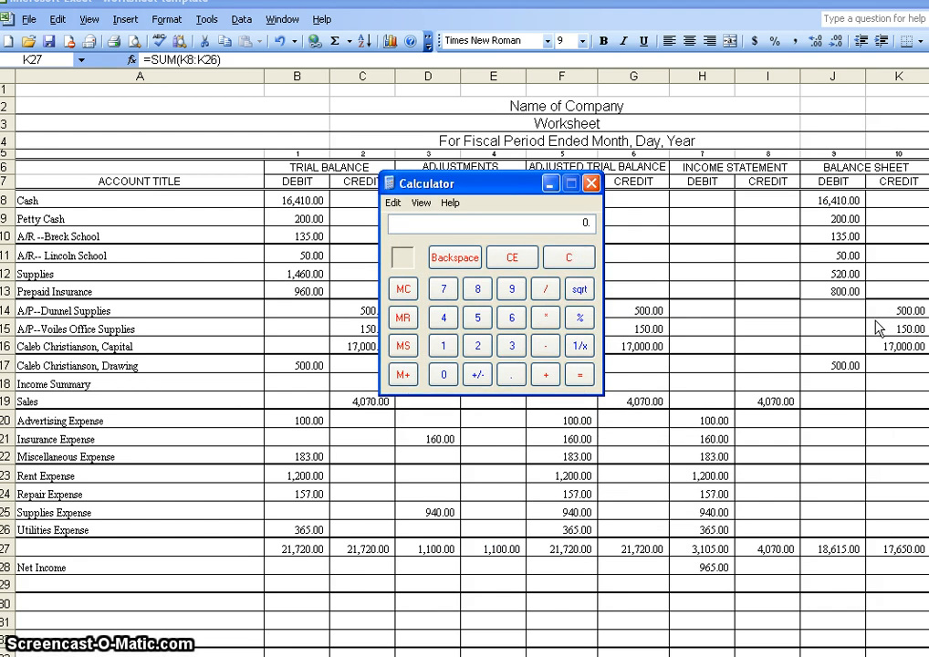
{"action": "double_click", "coordinate": [904, 565]}
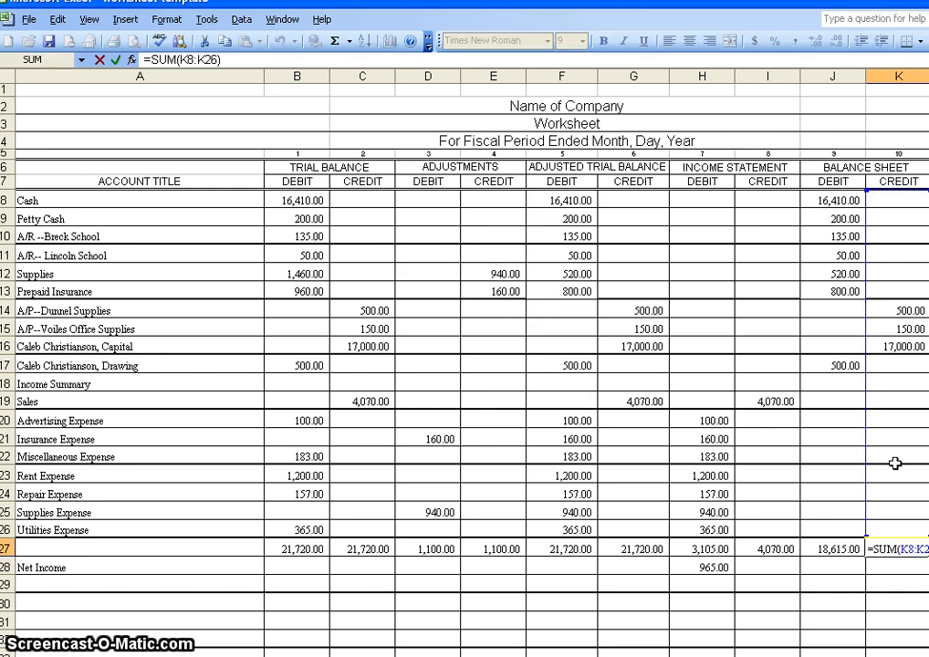
Step: Enter the formula =J27-K27 in K28 under the Balance Sheet credit total and compare it with the net income in H28
{"action": "left_click", "coordinate": [898, 566]}
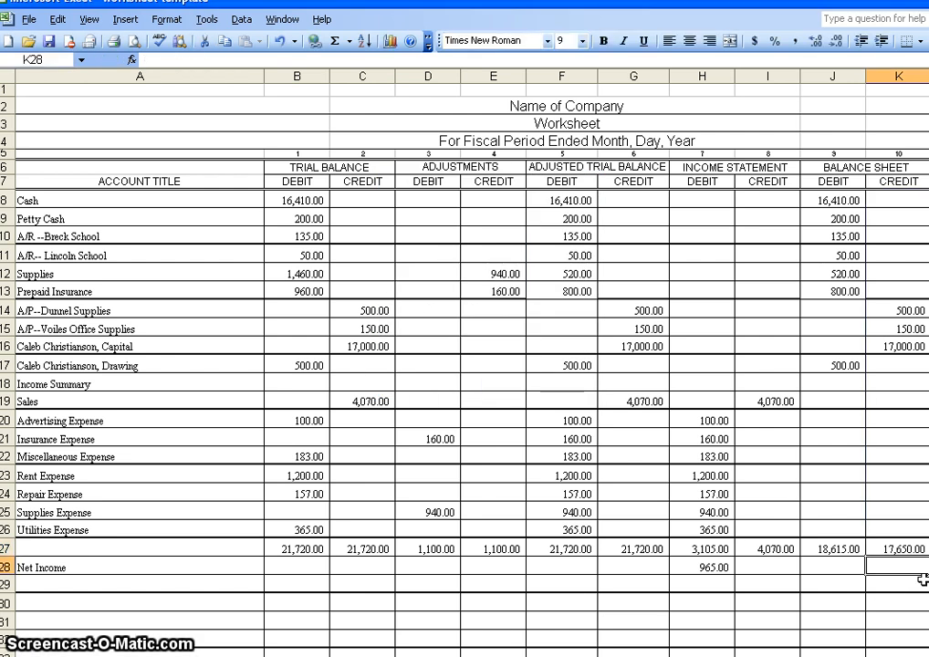
{"action": "type", "text": "="}
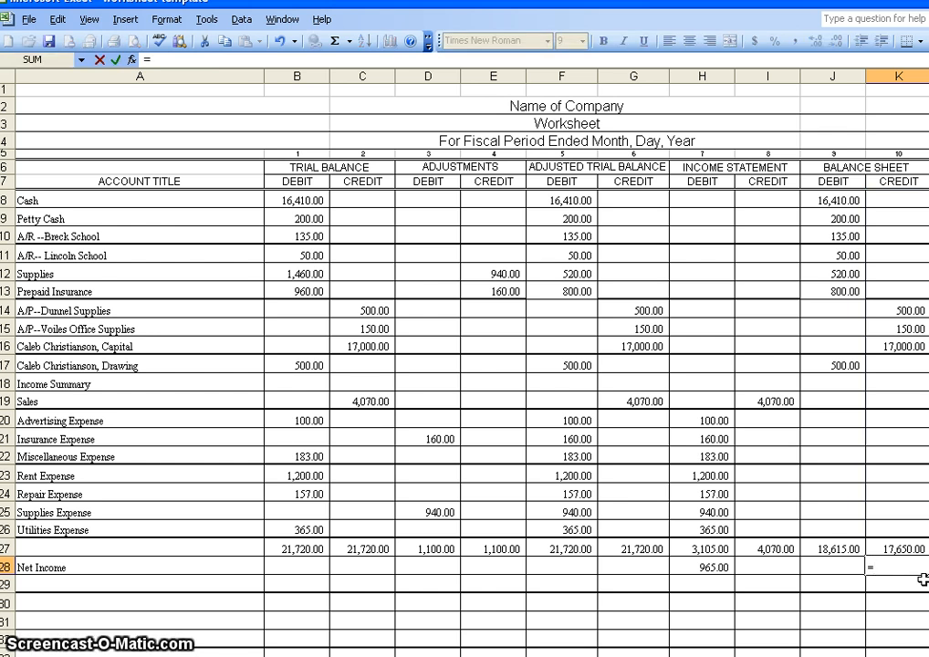
{"action": "type", "text": "j2"}
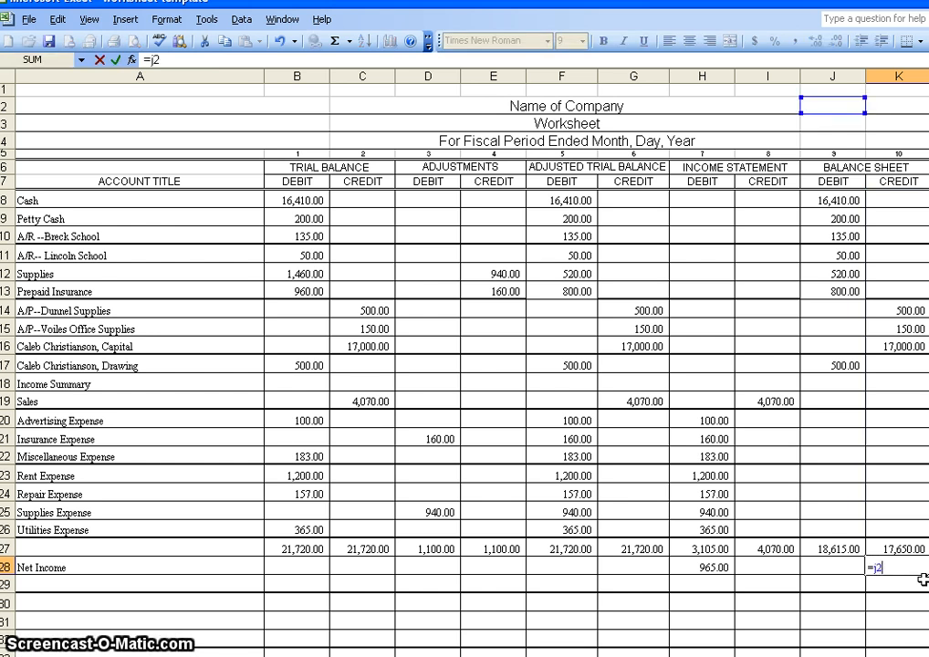
{"action": "type", "text": "7-"}
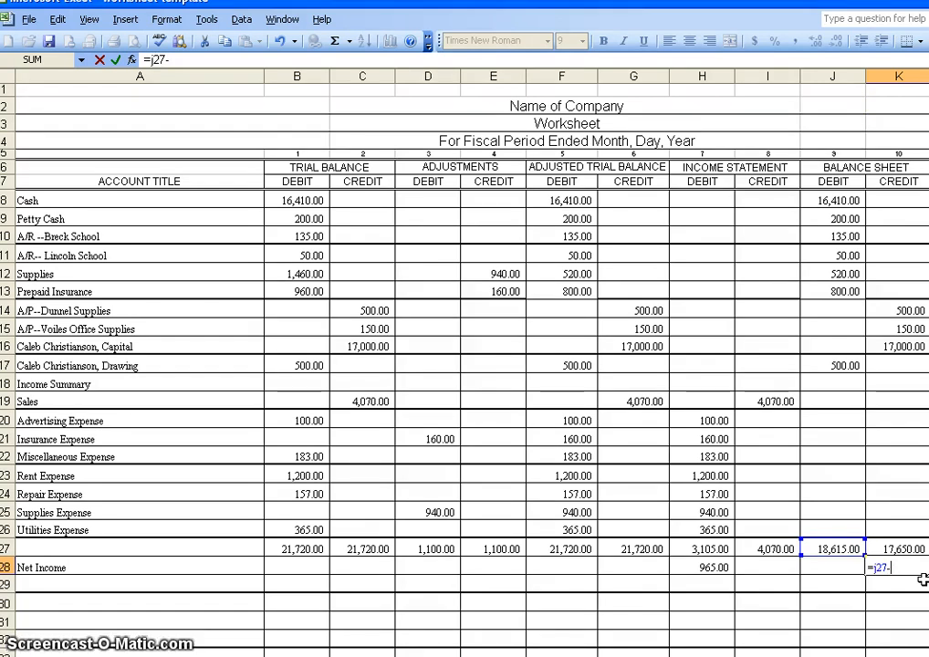
{"action": "type", "text": "k27"}
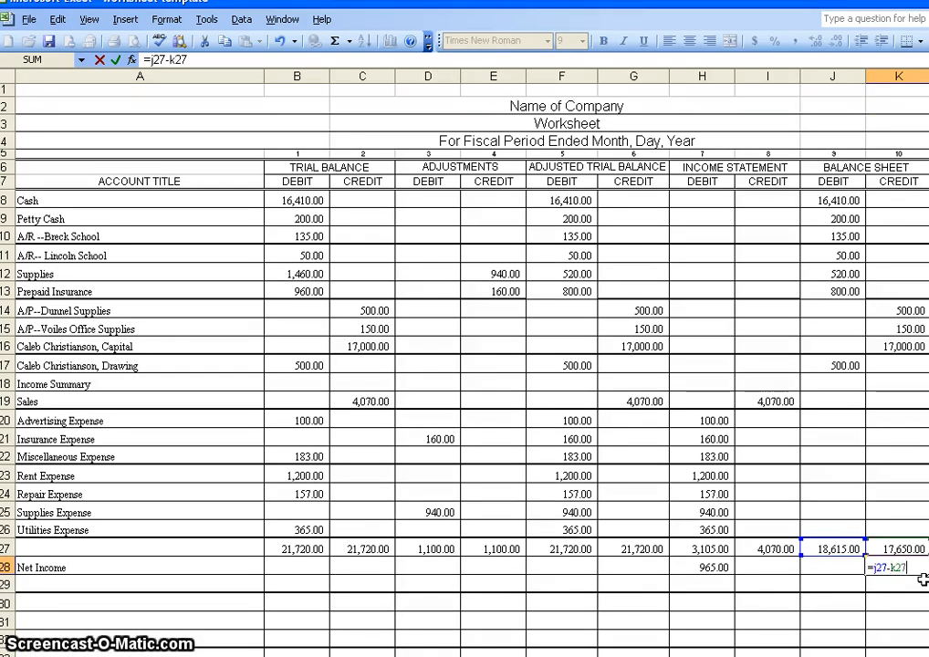
{"action": "key", "text": "Return"}
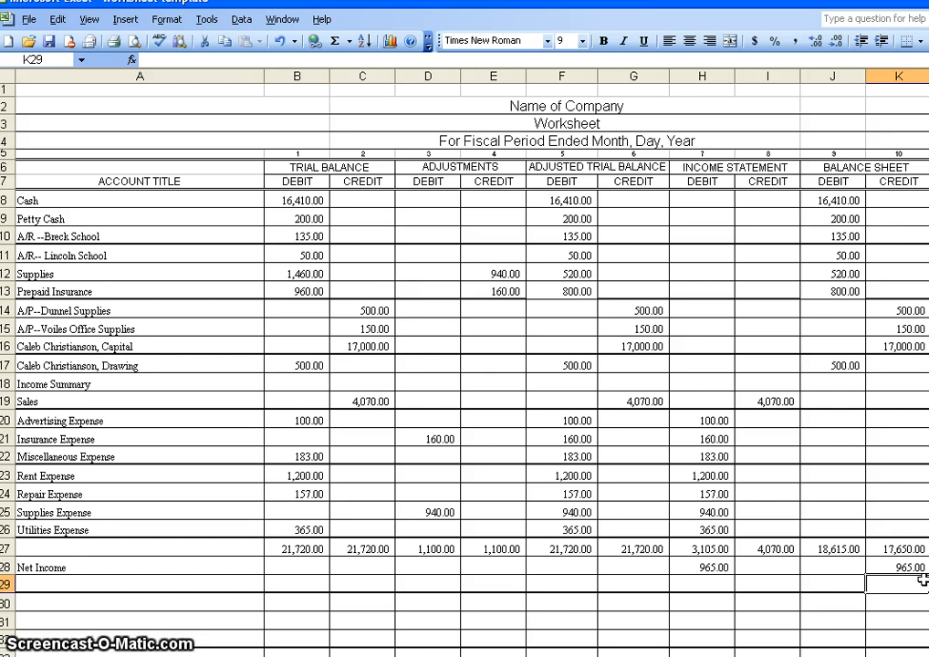
{"action": "left_click", "coordinate": [704, 568]}
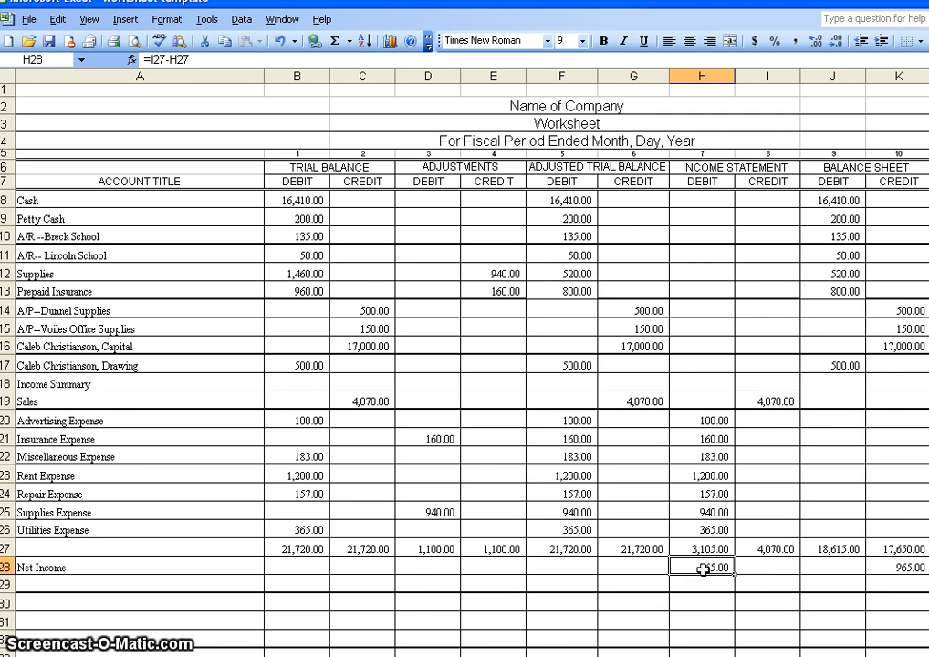
{"action": "left_click", "coordinate": [903, 566]}
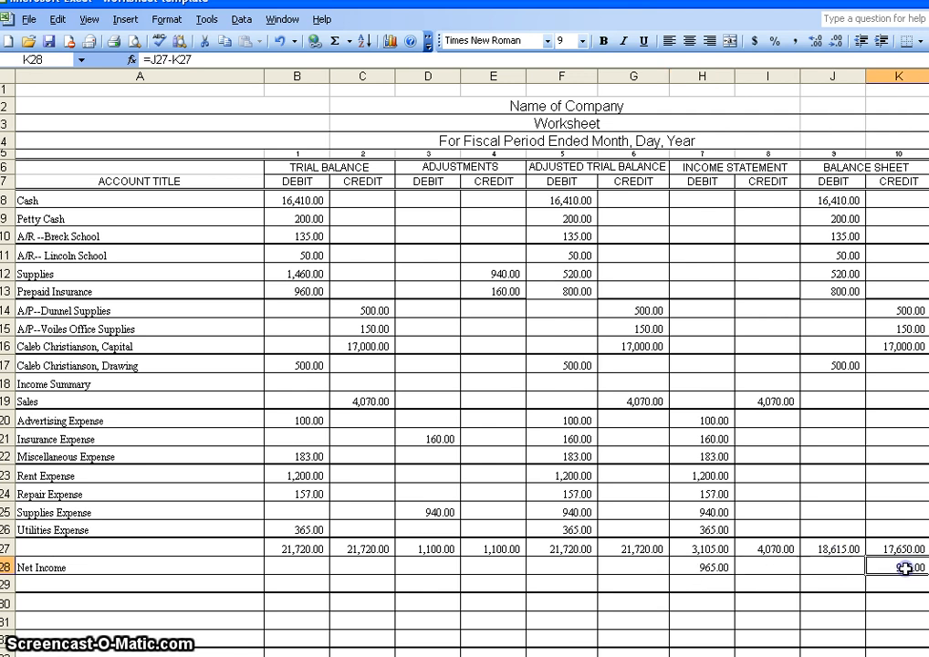
{"action": "left_click", "coordinate": [841, 565]}
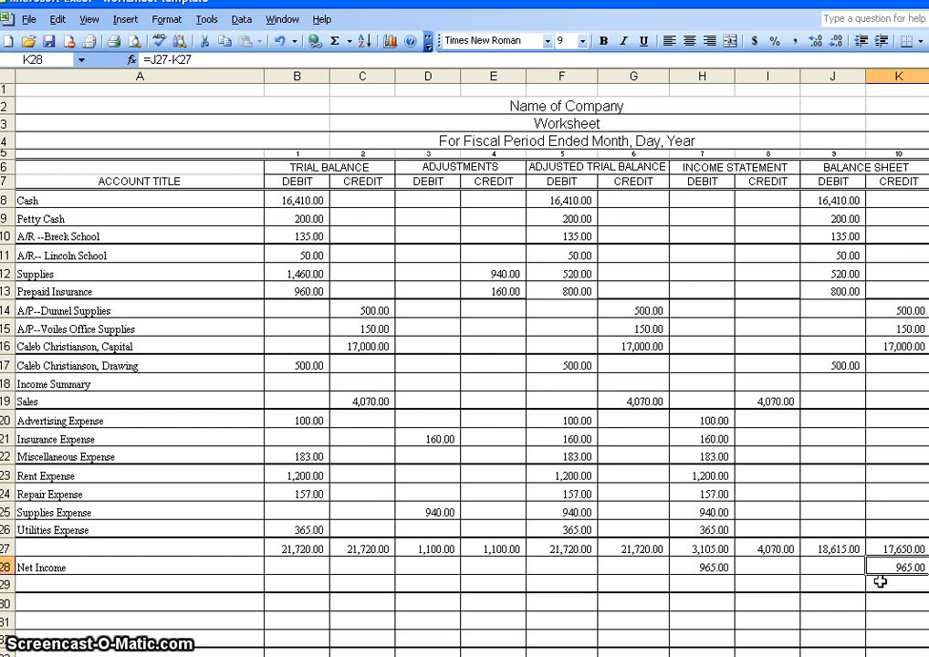
{"action": "left_click", "coordinate": [706, 565]}
{"action": "left_click", "coordinate": [906, 567]}
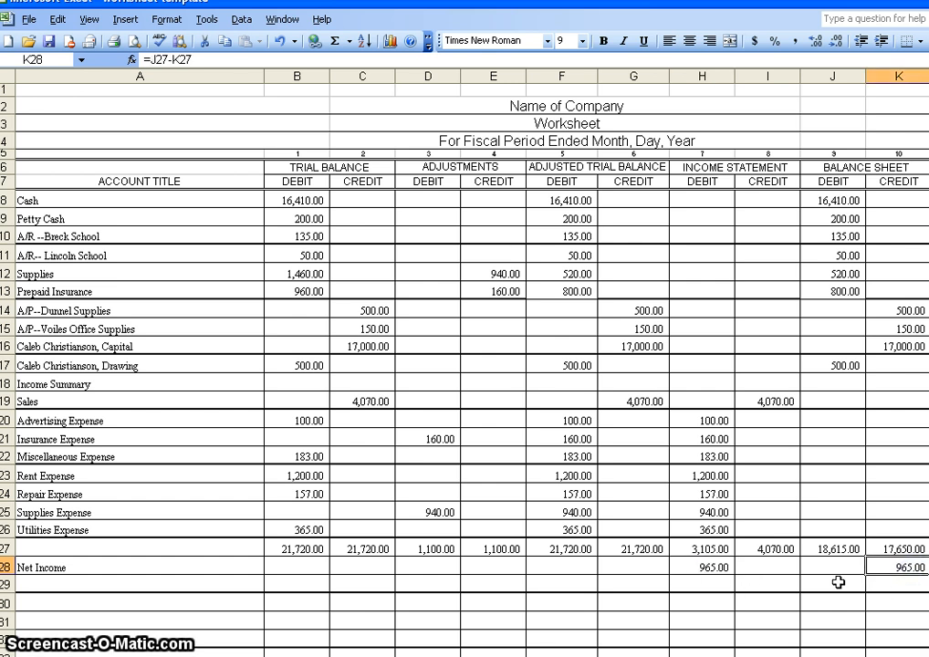
Step: Enter the formula =H27+H28 in H29 to total the Income Statement debit column including net income
{"action": "left_click", "coordinate": [716, 584]}
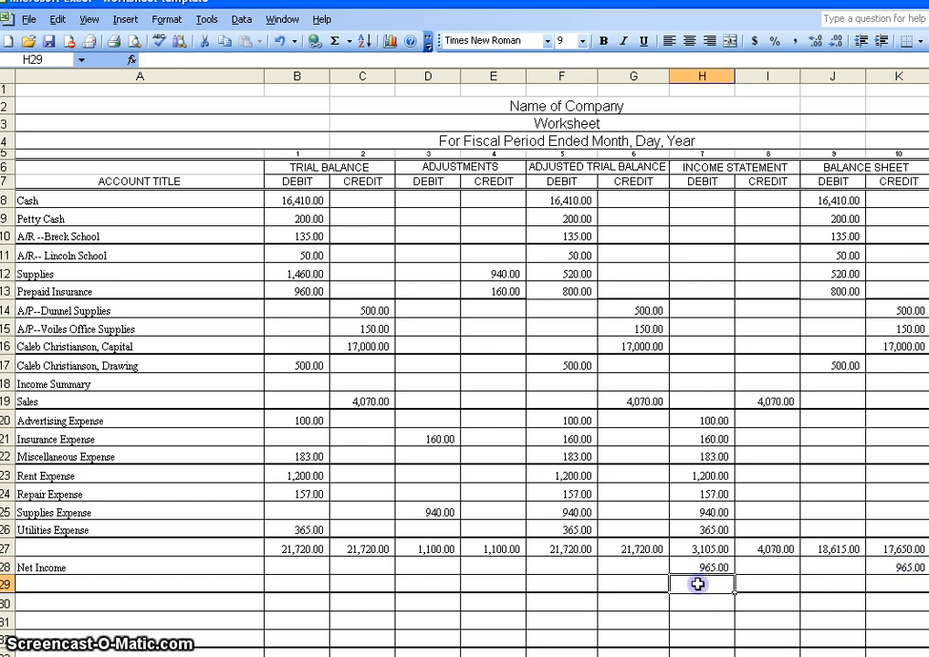
{"action": "type", "text": "="}
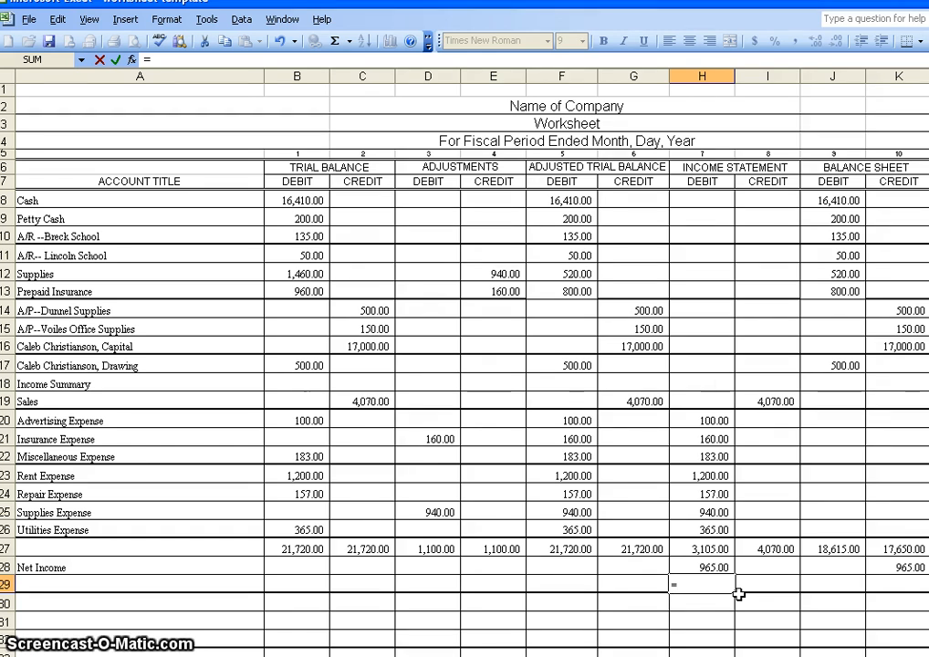
{"action": "type", "text": "h27"}
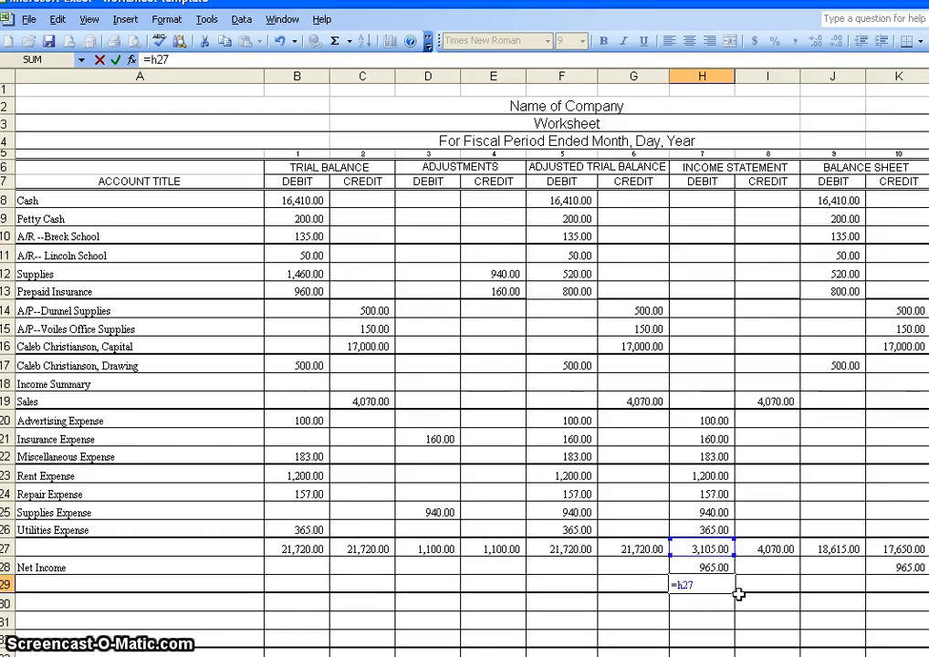
{"action": "type", "text": "+"}
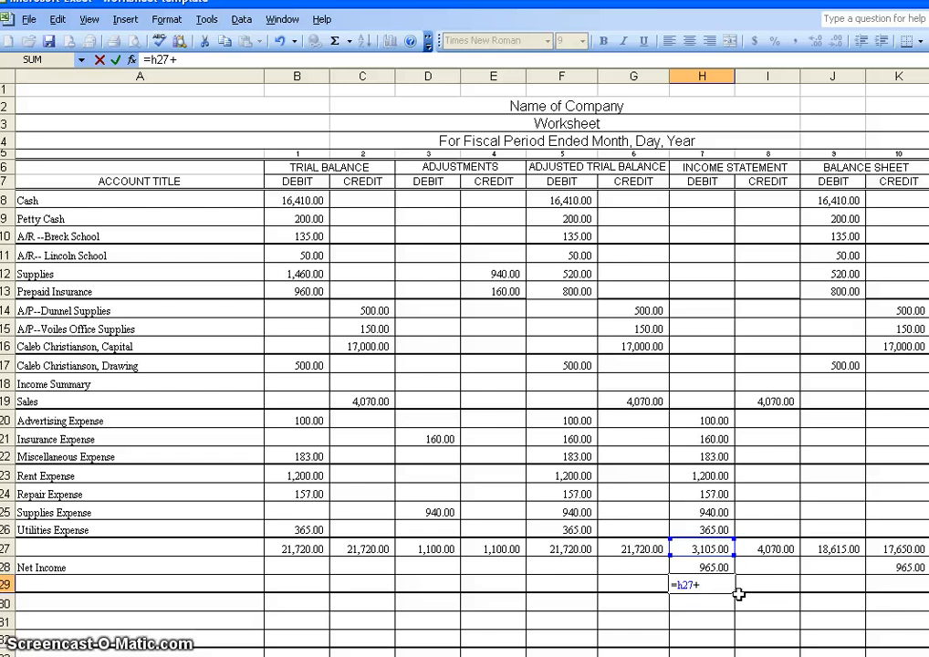
{"action": "type", "text": "h28"}
{"action": "key", "text": "Return"}
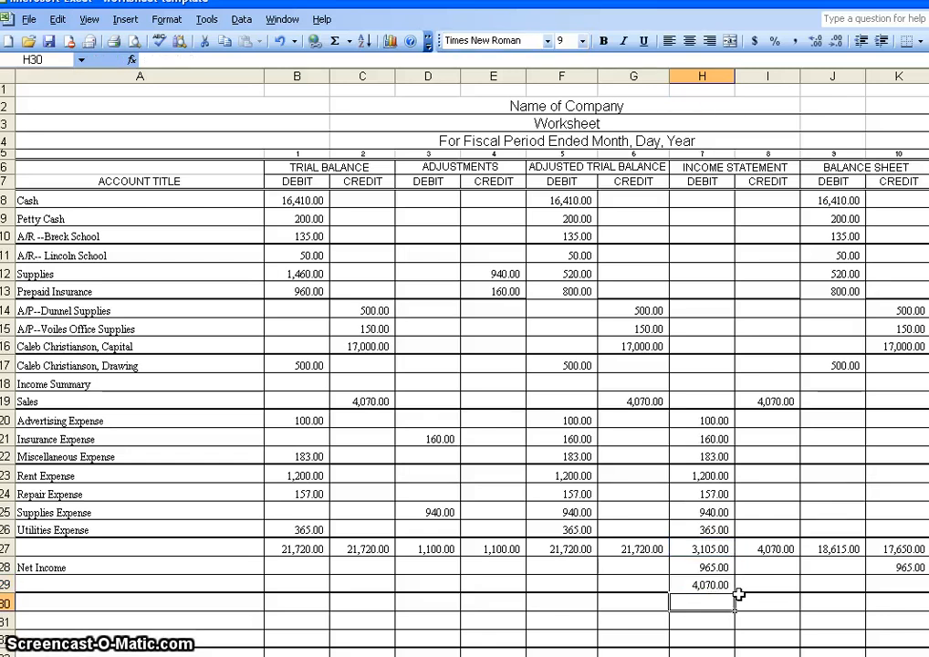
Step: Fill the formula from H29 across to I29:K29 and compare the final debit and credit totals of both statements
{"action": "key", "text": "Up"}
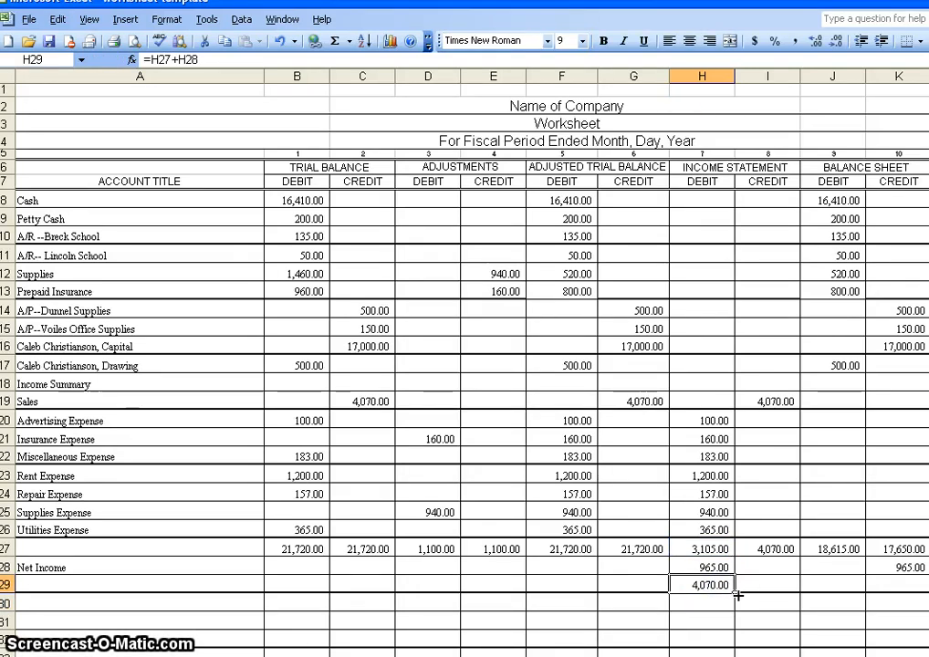
{"action": "left_click_drag", "start_coordinate": [738, 595], "coordinate": [908, 596]}
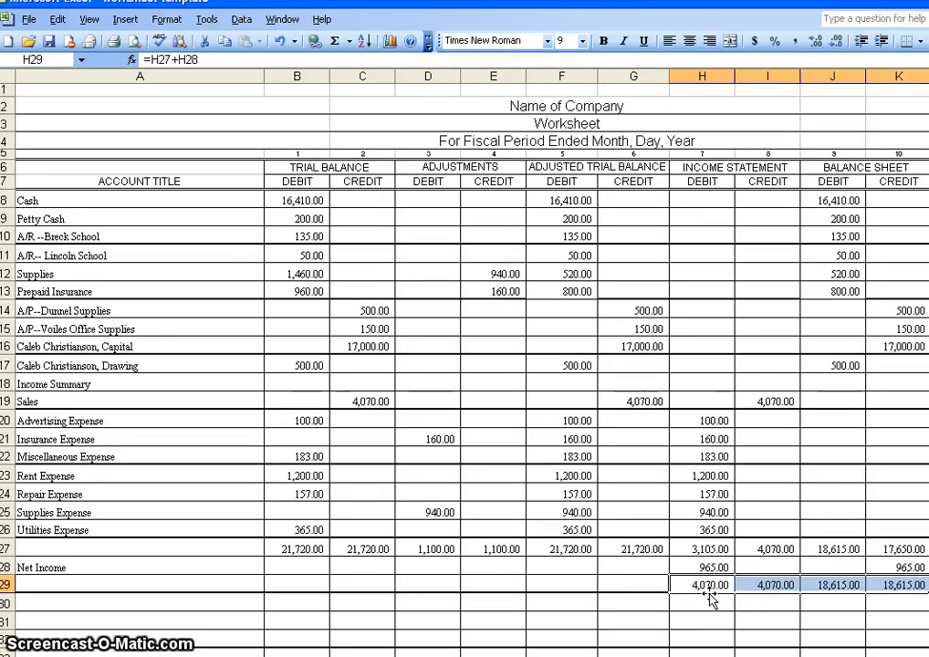
{"action": "left_click", "coordinate": [770, 587]}
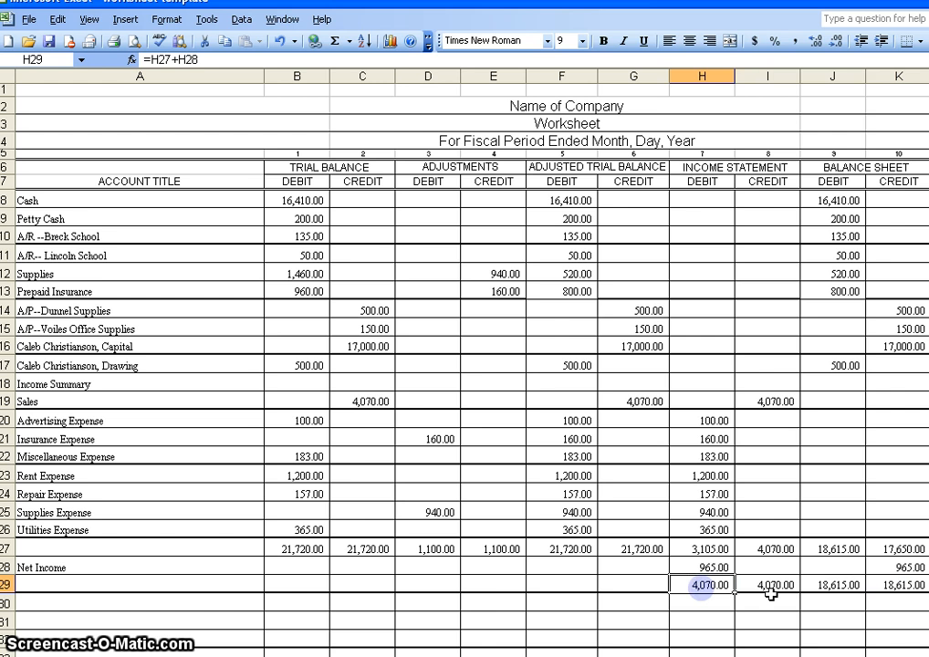
{"action": "left_click", "coordinate": [831, 584]}
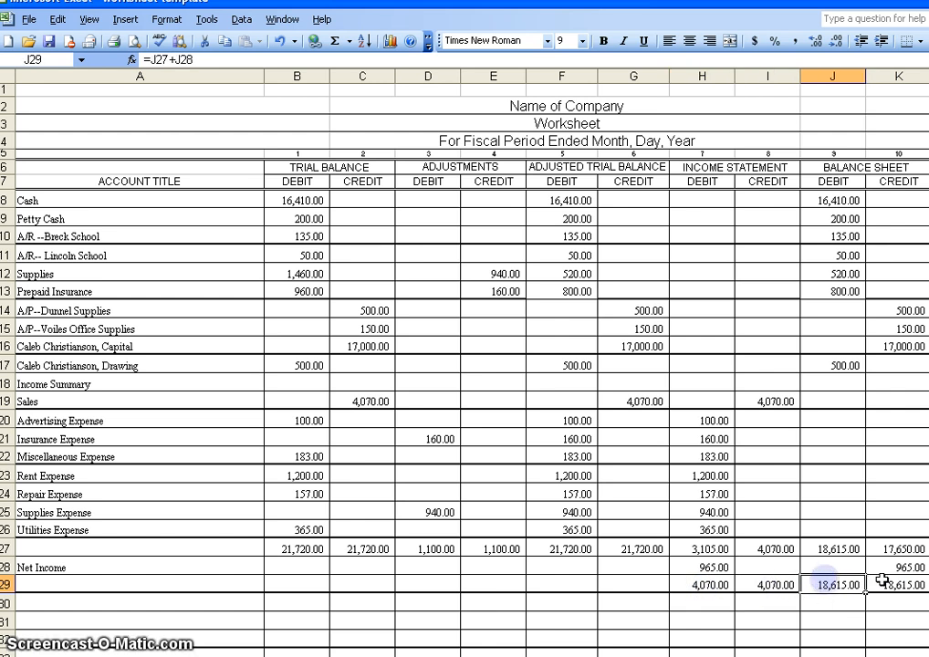
{"action": "left_click", "coordinate": [887, 584]}
{"action": "left_click", "coordinate": [822, 603]}
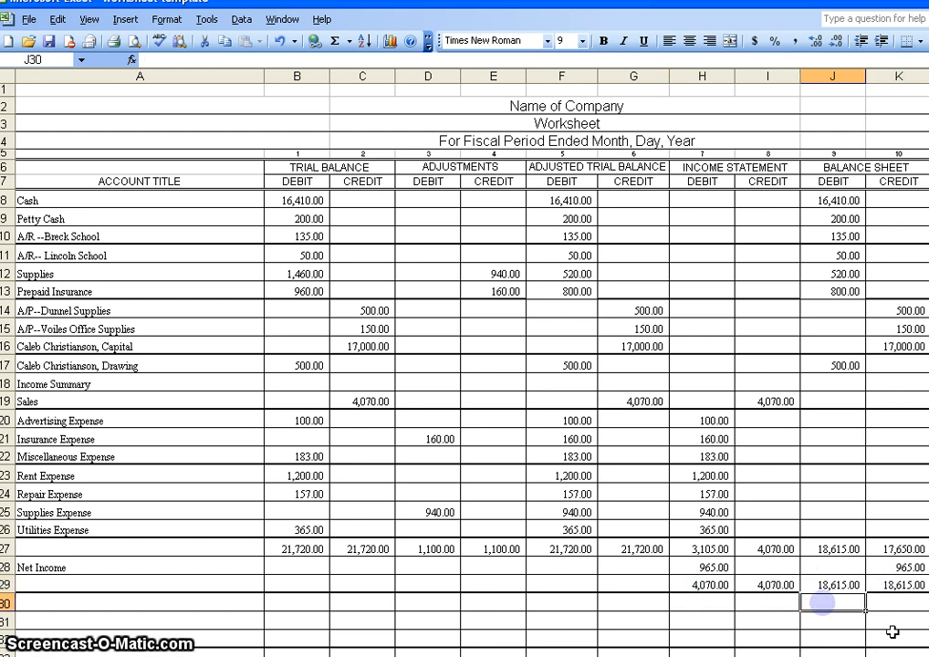
{"action": "left_click", "coordinate": [905, 585]}
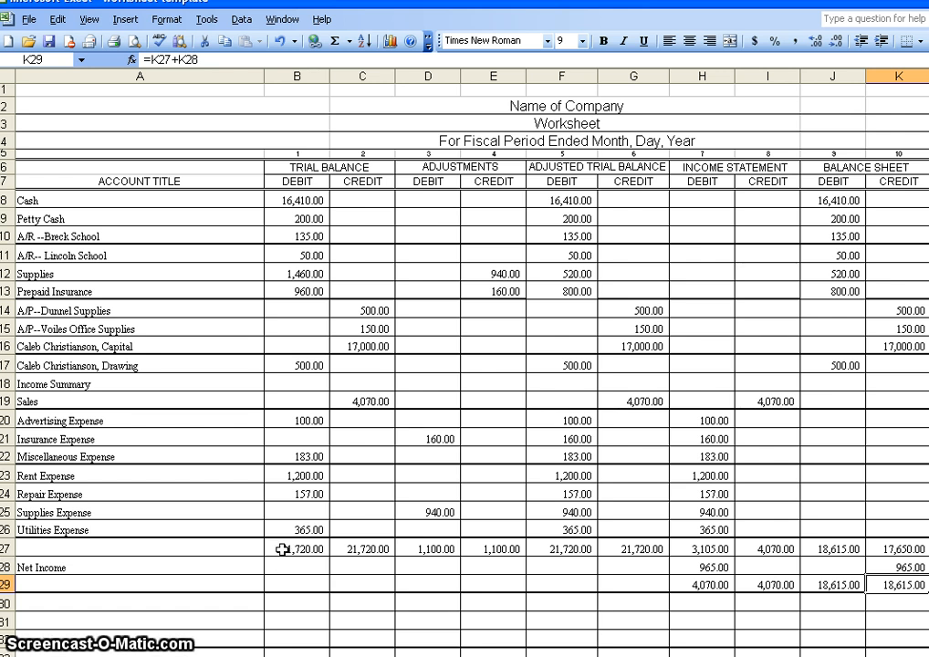
Step: Apply a thick solid top border to the totals row B27:K27
{"action": "left_click_drag", "start_coordinate": [282, 548], "coordinate": [636, 545]}
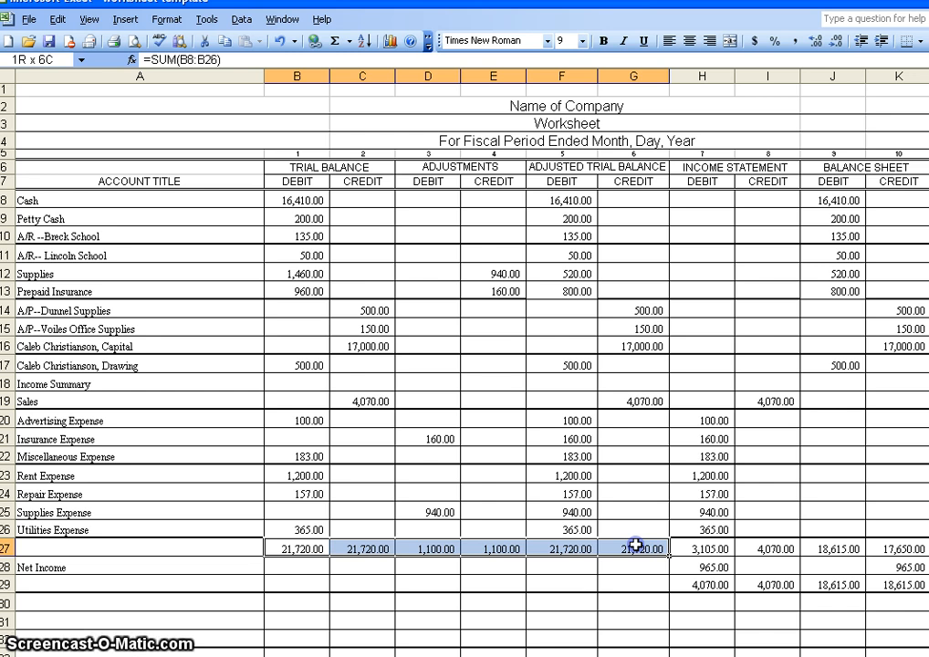
{"action": "left_click_drag", "start_coordinate": [636, 545], "coordinate": [900, 553]}
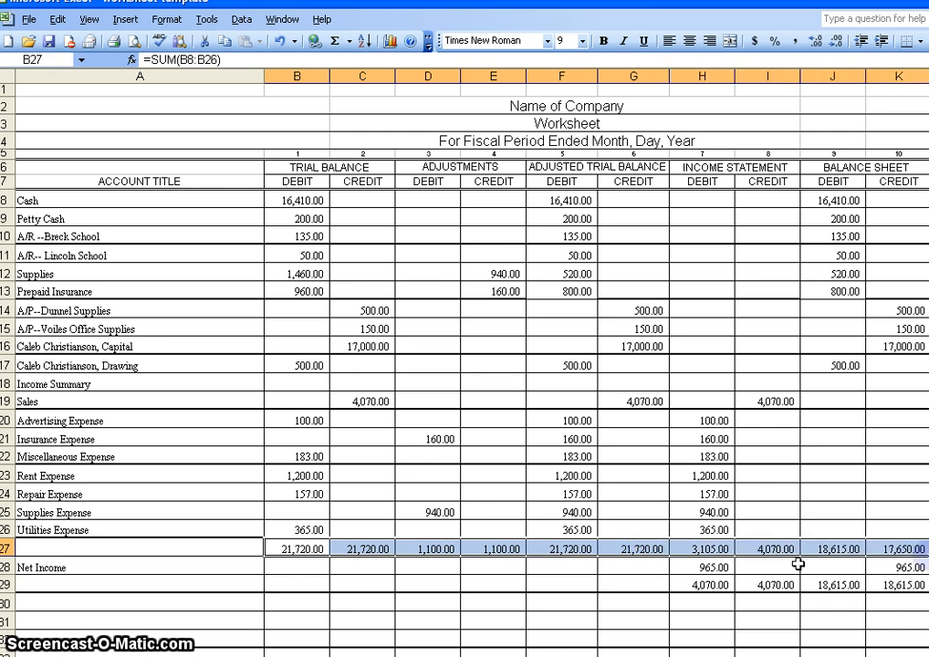
{"action": "left_click", "coordinate": [164, 19]}
{"action": "left_click", "coordinate": [166, 38]}
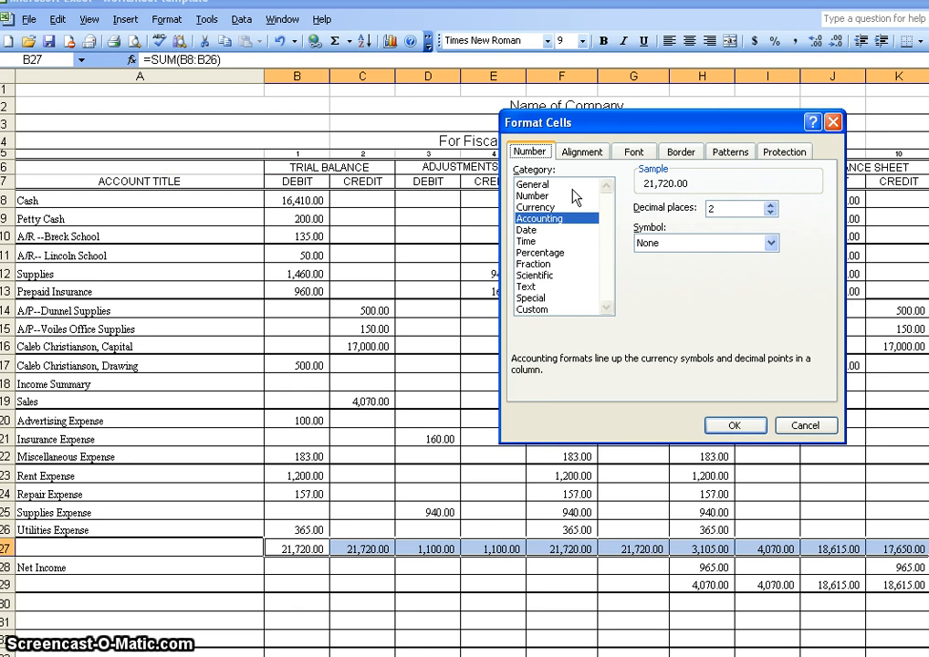
{"action": "left_click", "coordinate": [678, 153]}
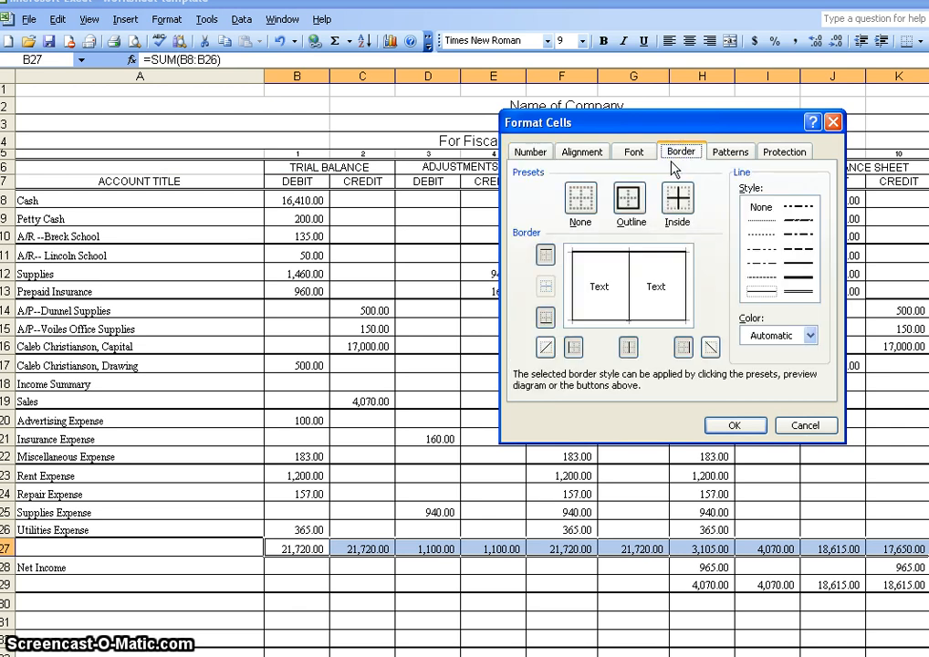
{"action": "left_click", "coordinate": [548, 256]}
{"action": "left_click", "coordinate": [799, 277]}
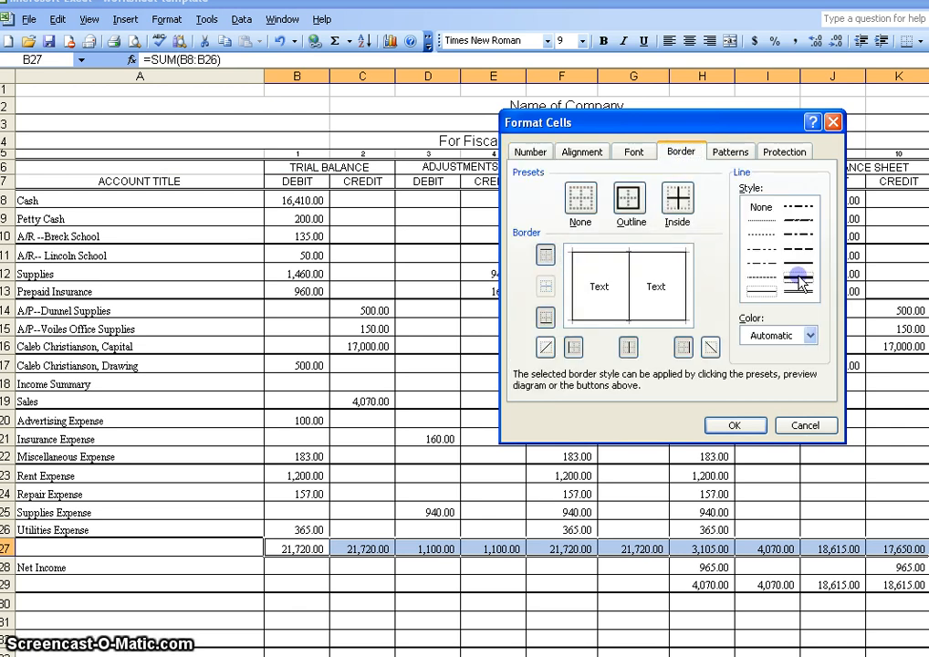
{"action": "left_click", "coordinate": [545, 255]}
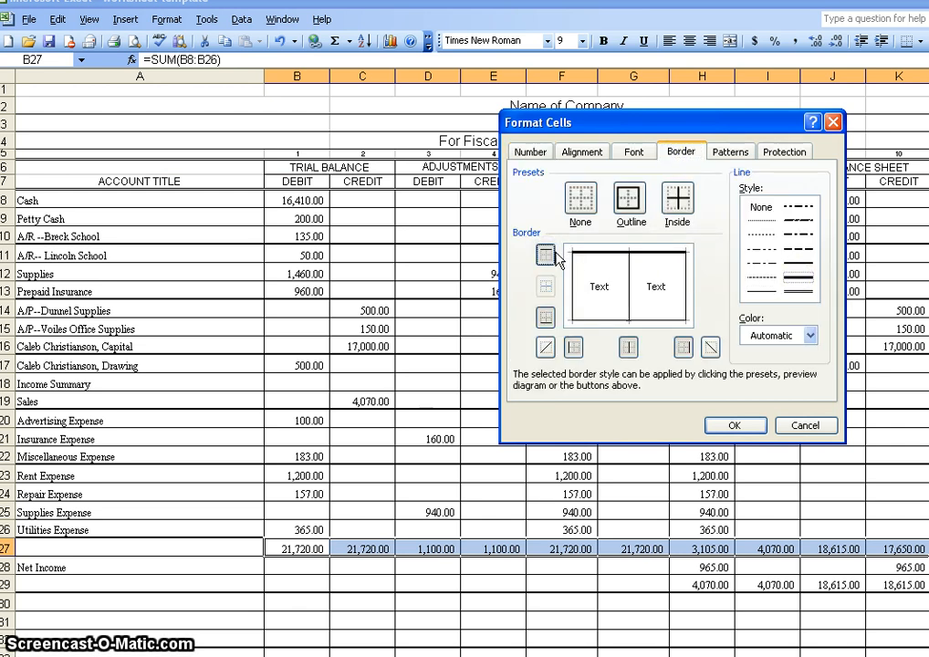
{"action": "left_click", "coordinate": [762, 291]}
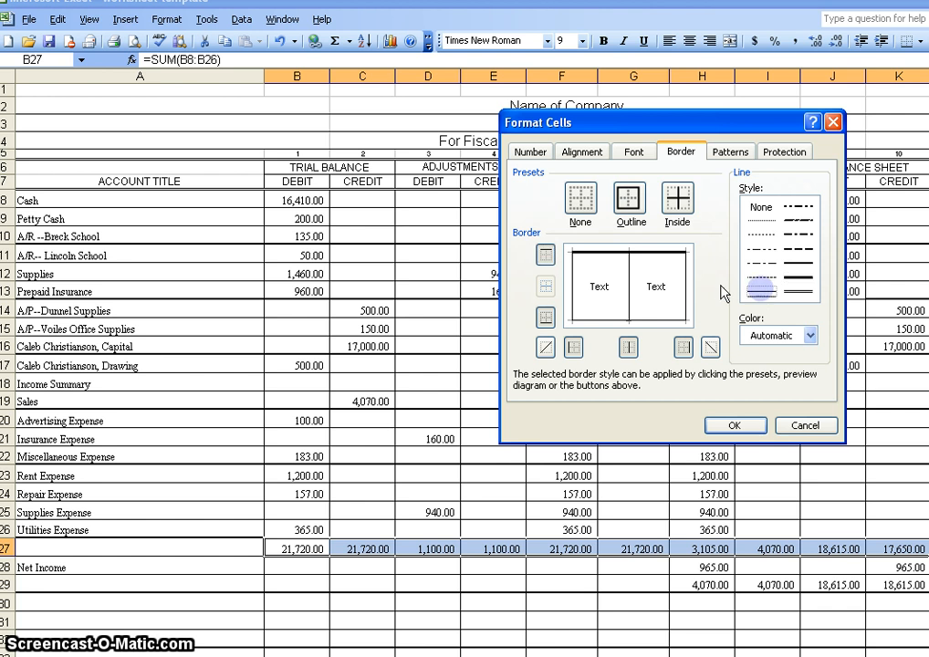
{"action": "left_click", "coordinate": [545, 255]}
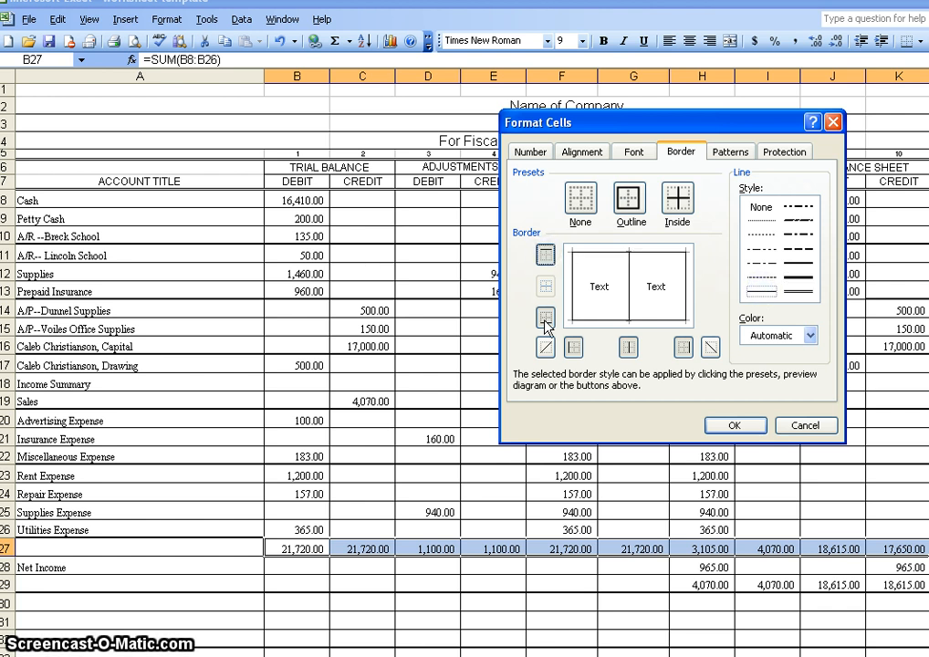
{"action": "left_click", "coordinate": [798, 279]}
{"action": "left_click", "coordinate": [544, 255]}
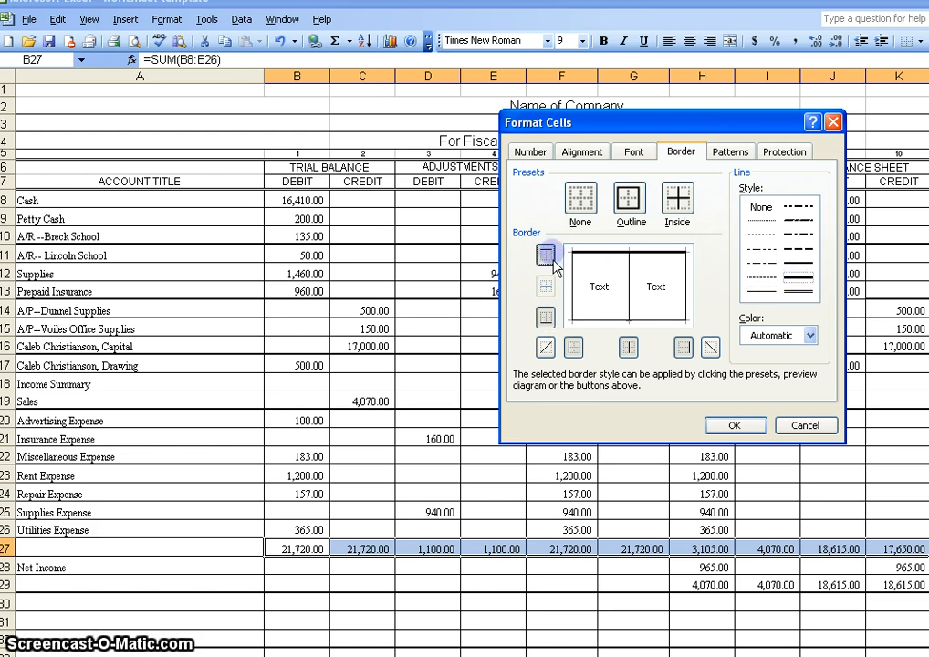
{"action": "left_click", "coordinate": [735, 426]}
Step: Apply a thick solid top border and a double-line bottom border to the final totals in H29:K29
{"action": "left_click", "coordinate": [675, 585]}
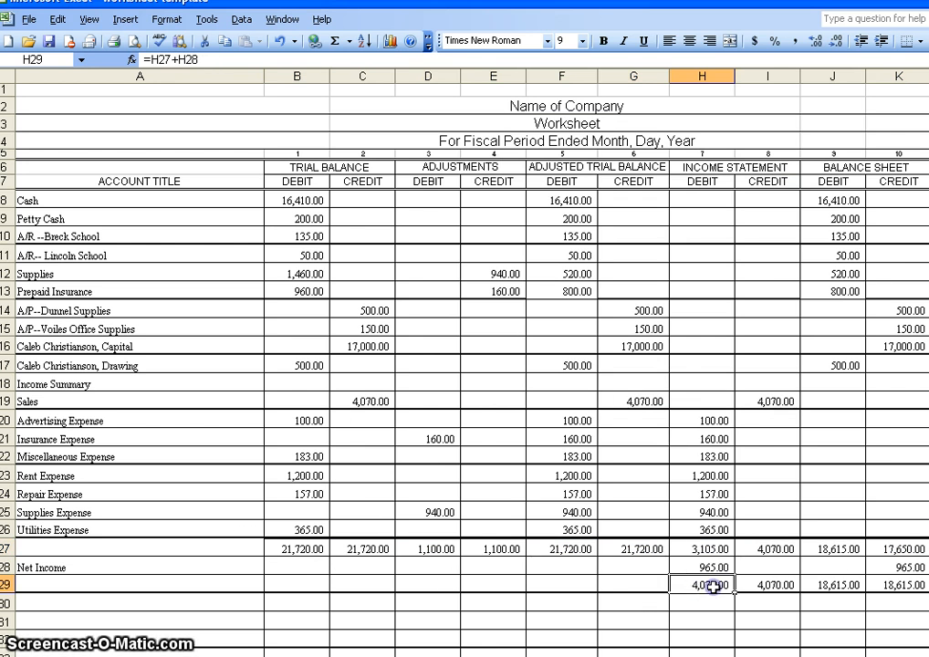
{"action": "left_click_drag", "start_coordinate": [714, 587], "coordinate": [876, 587]}
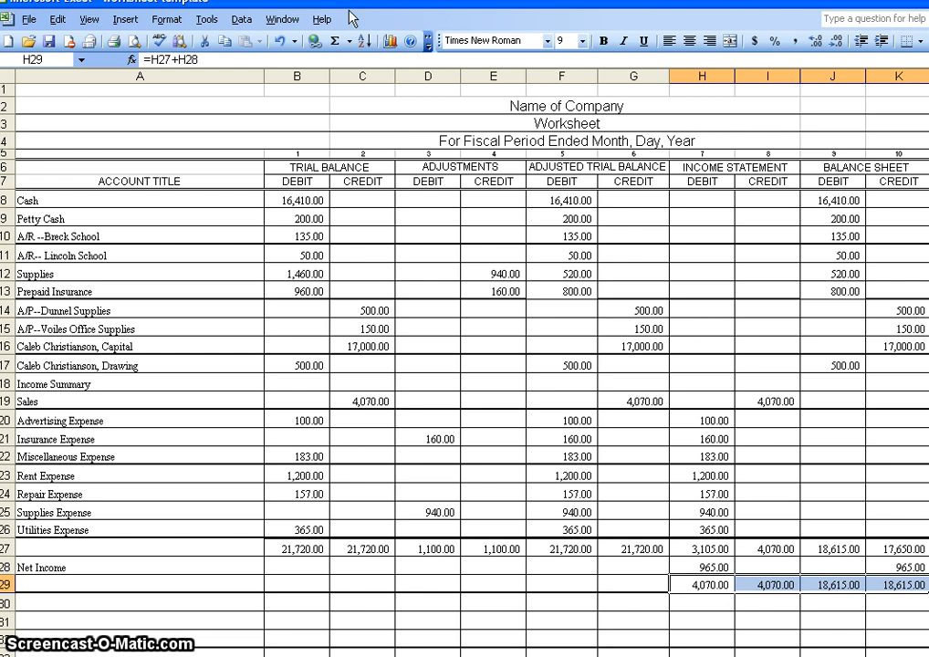
{"action": "left_click", "coordinate": [168, 20]}
{"action": "left_click", "coordinate": [182, 36]}
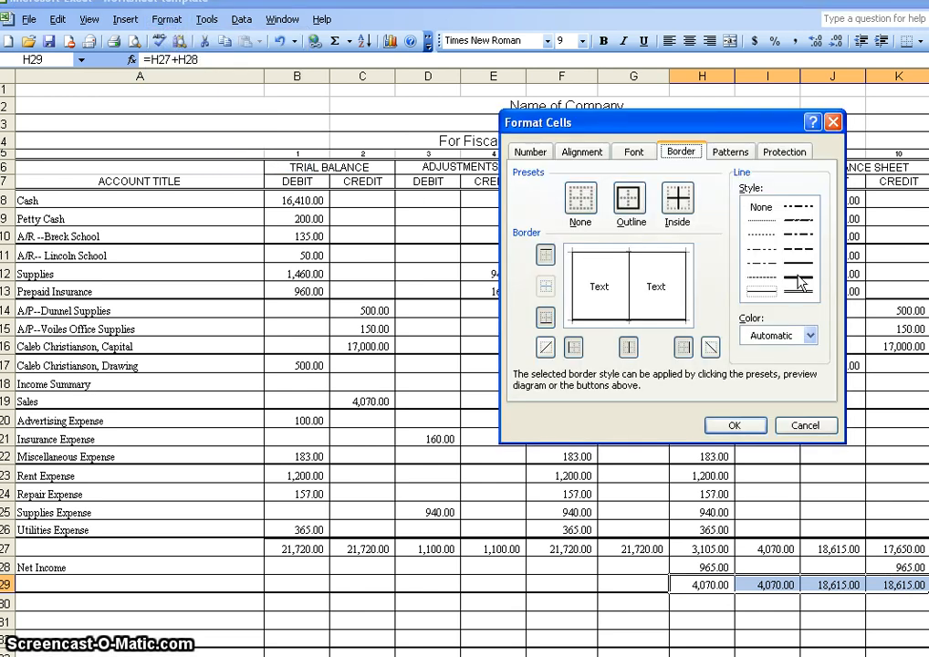
{"action": "left_click", "coordinate": [545, 254]}
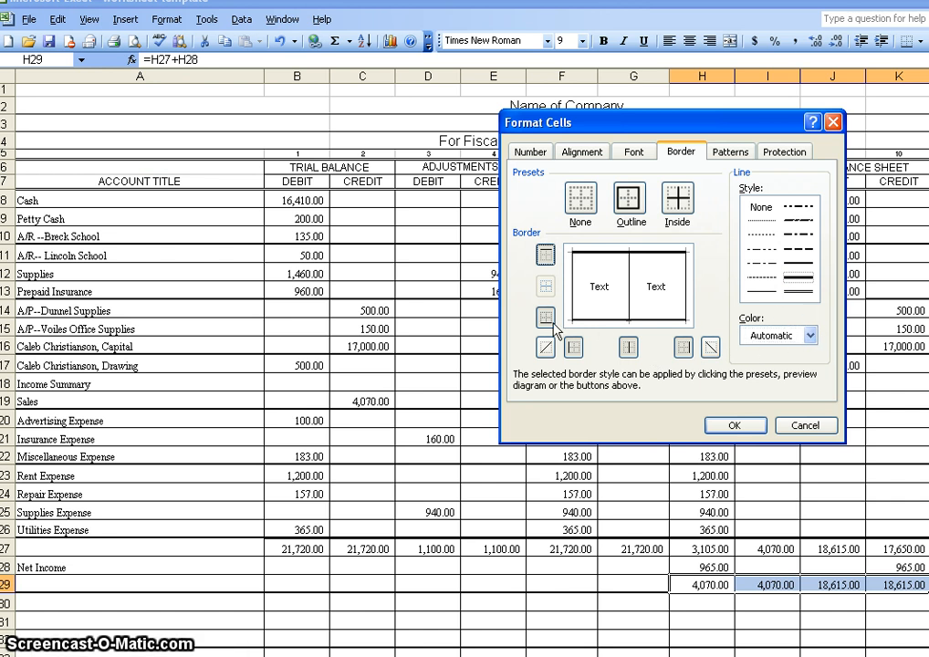
{"action": "left_click", "coordinate": [798, 292]}
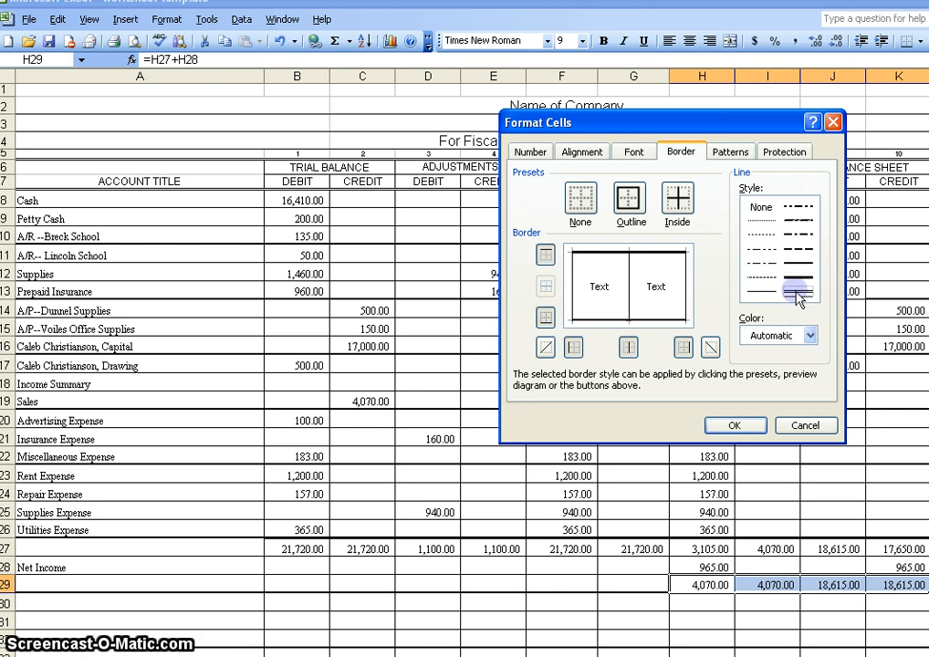
{"action": "left_click", "coordinate": [544, 317]}
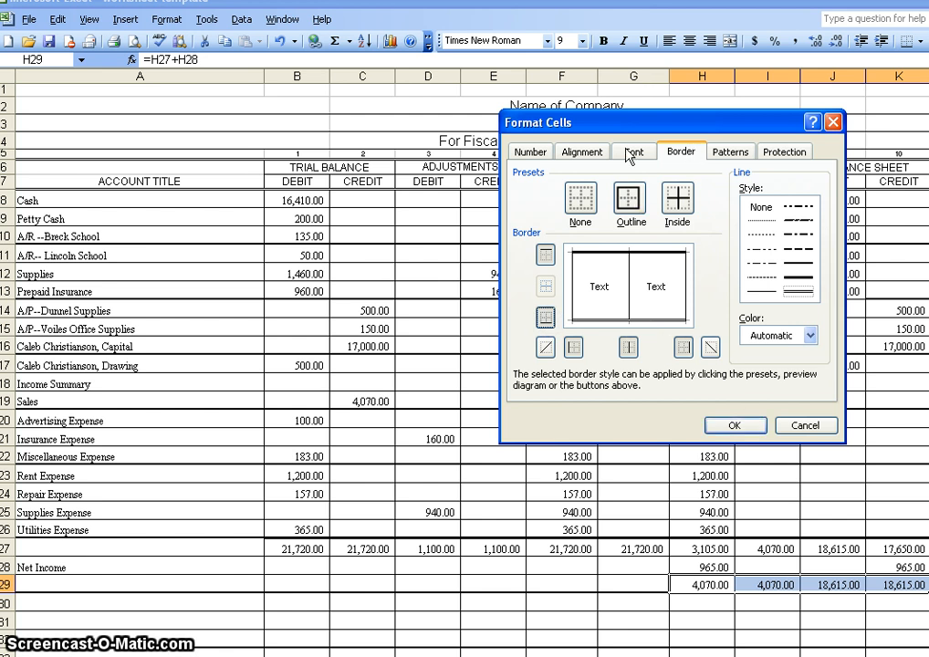
{"action": "left_click", "coordinate": [757, 426]}
{"action": "left_click", "coordinate": [767, 384]}
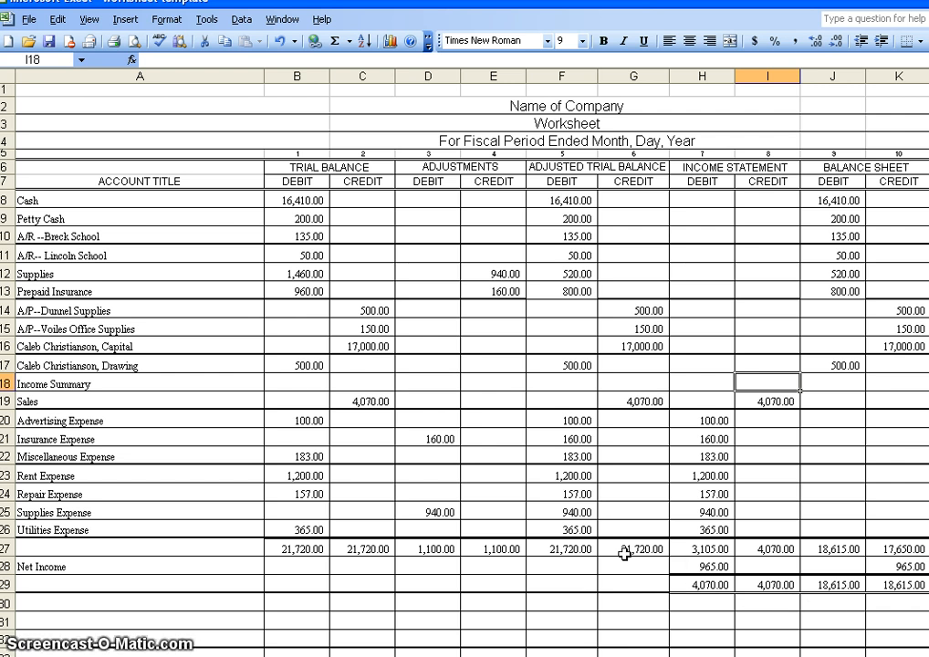
Step: Add a double-line bottom border under the Trial Balance, Adjustments and Adjusted Trial Balance totals in B27:G27
{"action": "left_click_drag", "start_coordinate": [646, 550], "coordinate": [275, 548]}
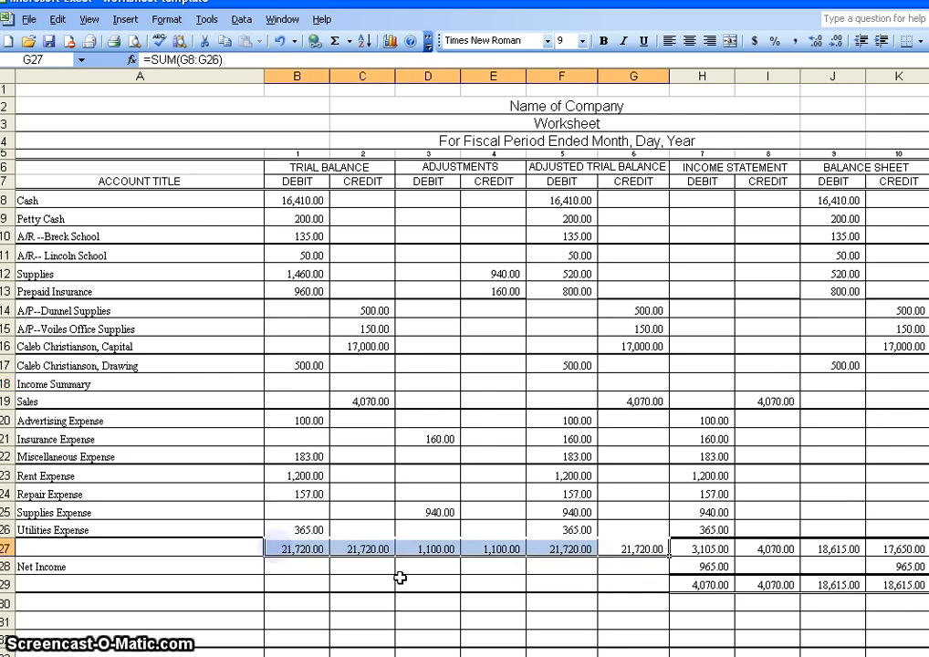
{"action": "left_click", "coordinate": [166, 19]}
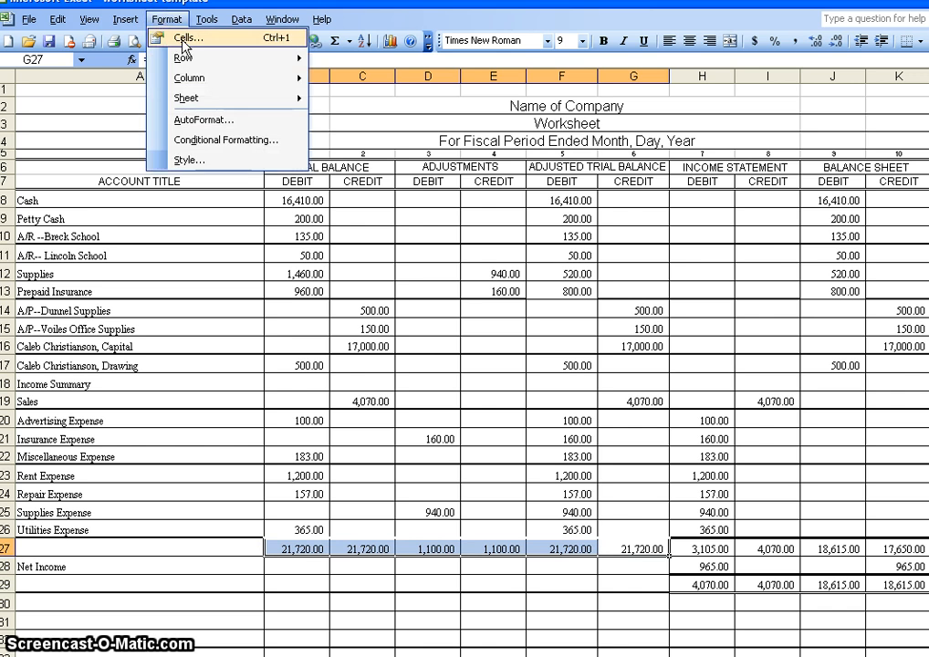
{"action": "left_click", "coordinate": [183, 35]}
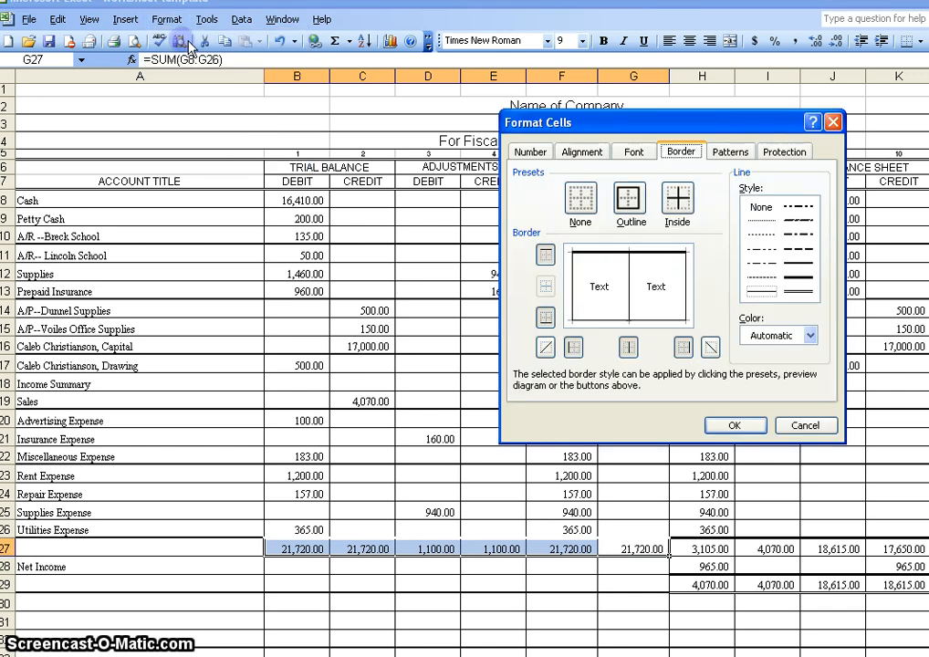
{"action": "left_click", "coordinate": [800, 292]}
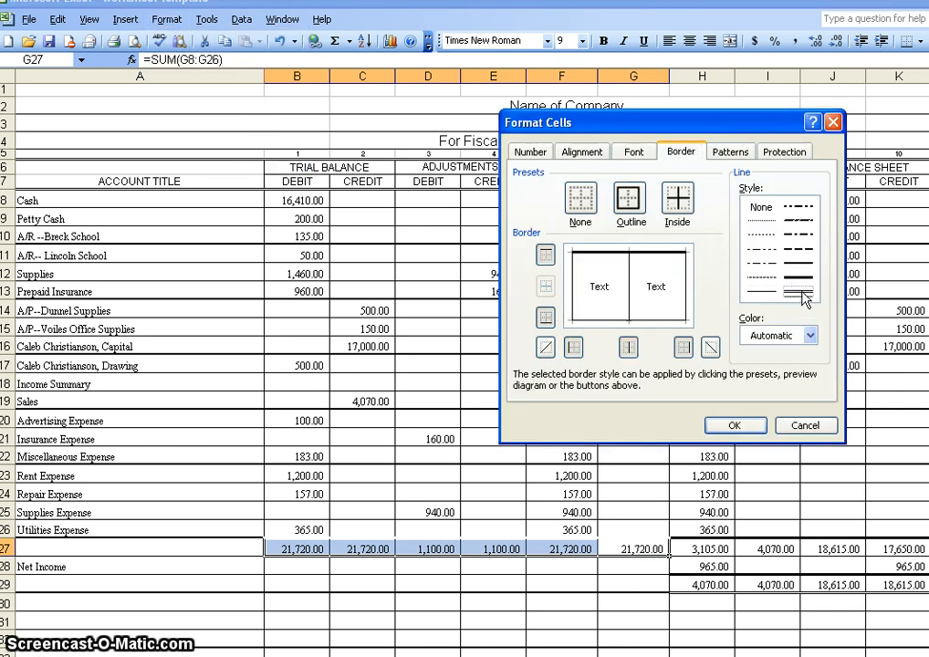
{"action": "left_click", "coordinate": [545, 316]}
{"action": "left_click", "coordinate": [735, 427]}
{"action": "left_click", "coordinate": [602, 402]}
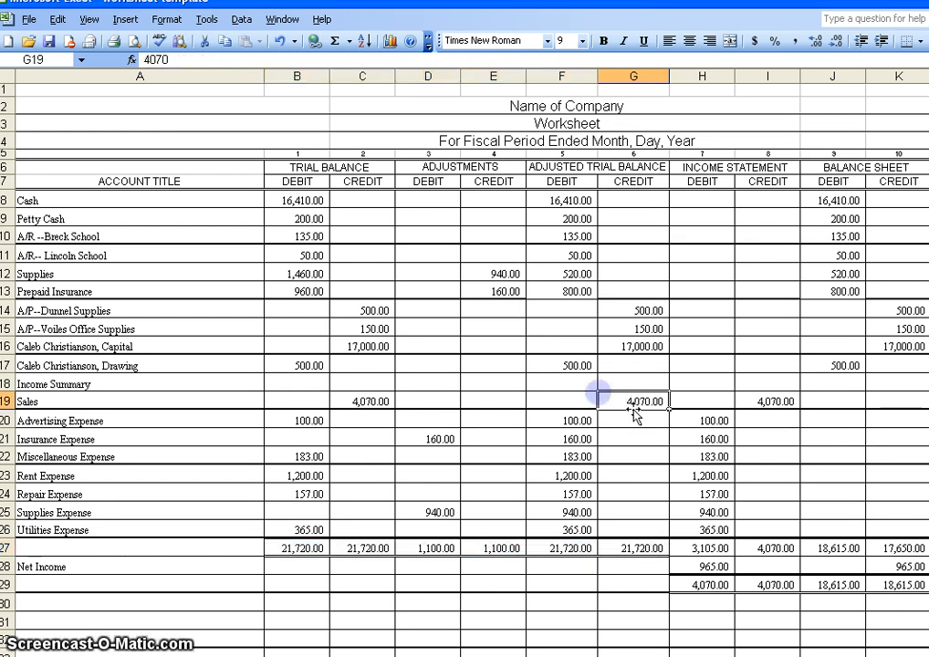
{"action": "left_click", "coordinate": [103, 571]}
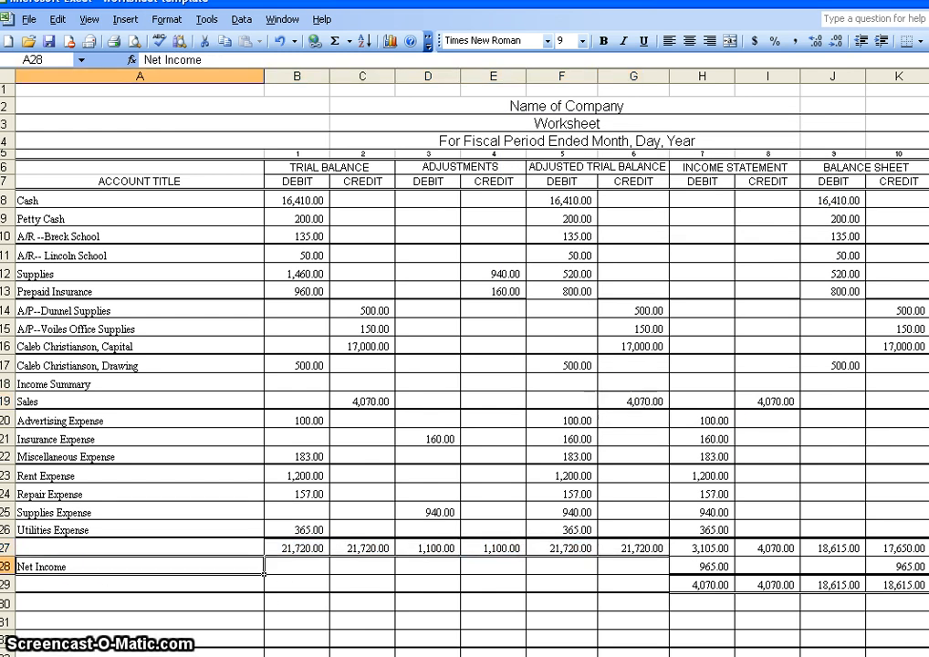
Step: Replace the company name placeholder in the heading cell C2 with The Fitness Center
{"action": "left_click", "coordinate": [588, 109]}
{"action": "double_click", "coordinate": [644, 106]}
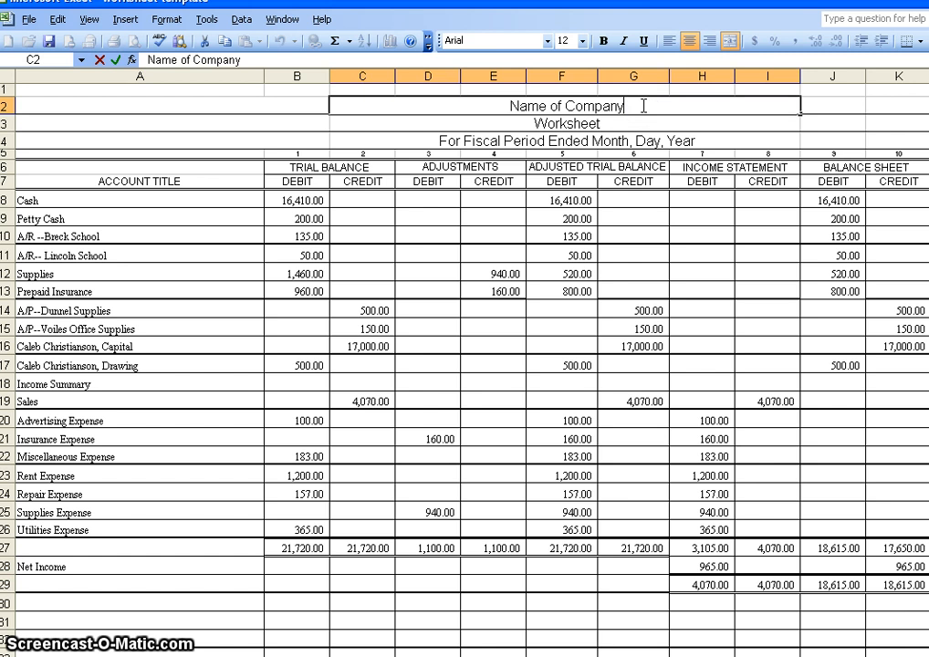
{"action": "key", "text": "BackSpace"}
{"action": "key", "text": "BackSpace"}
{"action": "key", "text": "BackSpace"}
{"action": "key", "text": "BackSpace"}
{"action": "key", "text": "BackSpace"}
{"action": "key", "text": "BackSpace"}
{"action": "key", "text": "BackSpace"}
{"action": "key", "text": "BackSpace"}
{"action": "key", "text": "BackSpace"}
{"action": "key", "text": "BackSpace"}
{"action": "key", "text": "BackSpace"}
{"action": "key", "text": "BackSpace"}
{"action": "key", "text": "BackSpace"}
{"action": "key", "text": "BackSpace"}
{"action": "key", "text": "BackSpace"}
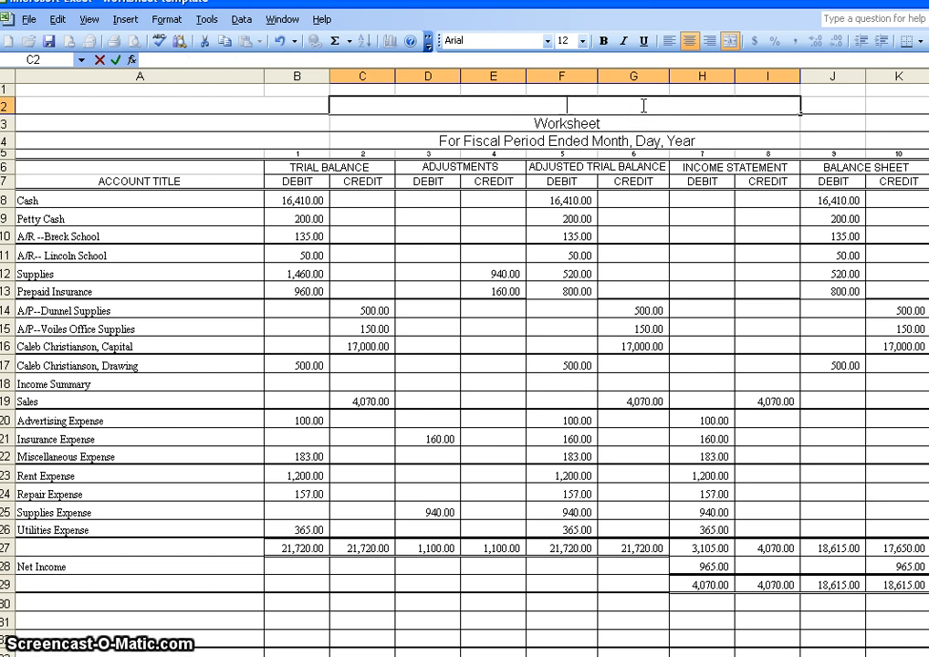
{"action": "type", "text": "The Fitn"}
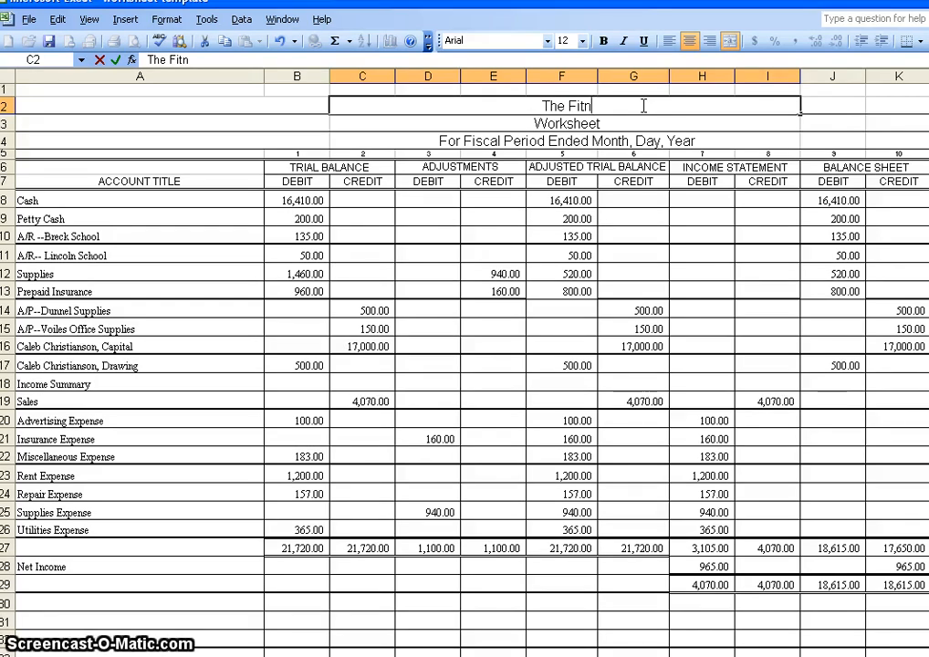
{"action": "type", "text": "ess Center"}
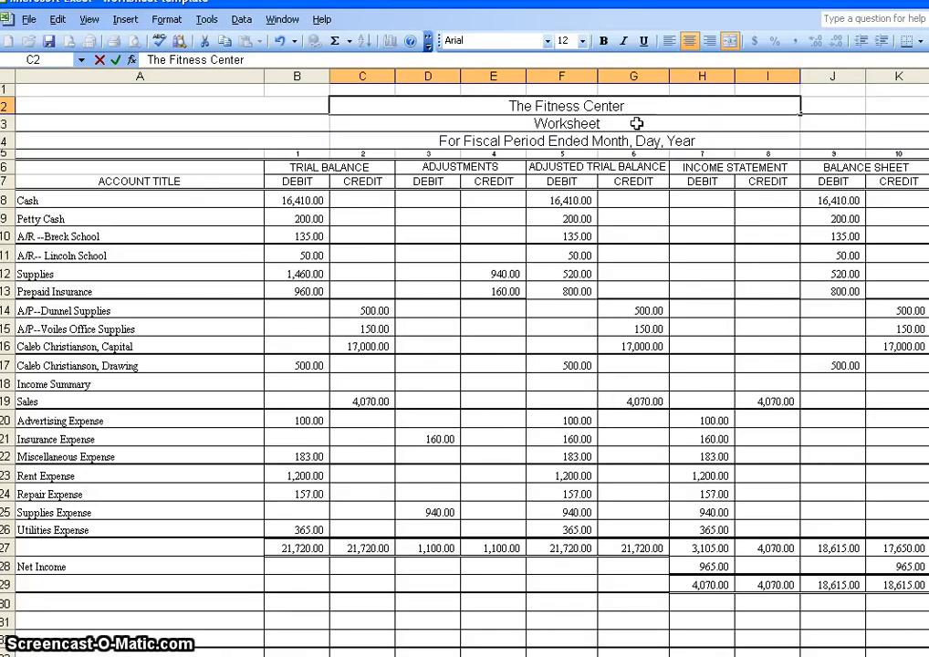
Step: Replace the words "Fiscal Period" in the date heading in C4 with "Month"
{"action": "left_click", "coordinate": [710, 135]}
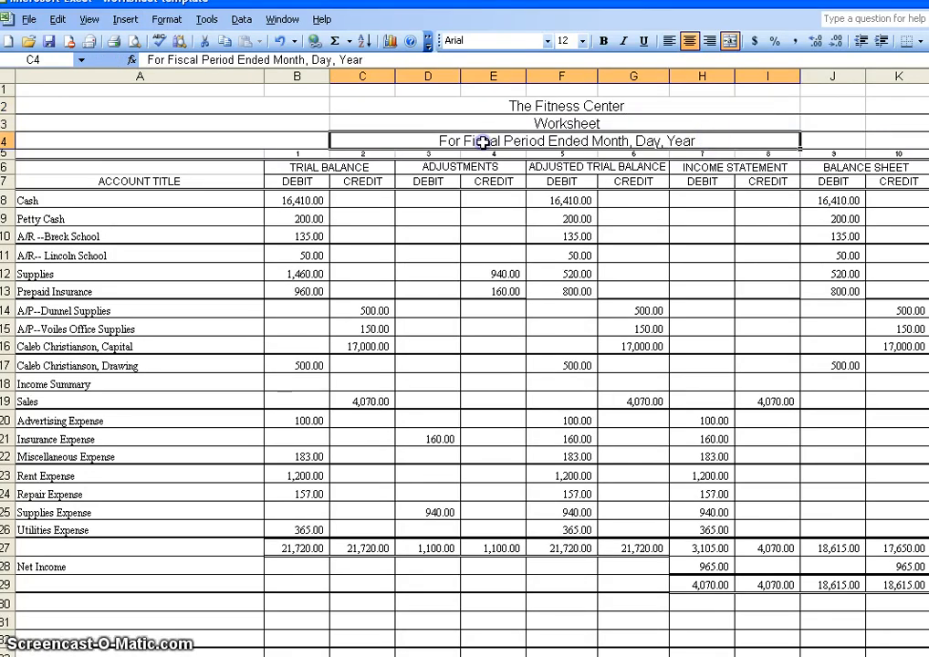
{"action": "double_click", "coordinate": [485, 140]}
{"action": "left_click_drag", "start_coordinate": [466, 140], "coordinate": [494, 141]}
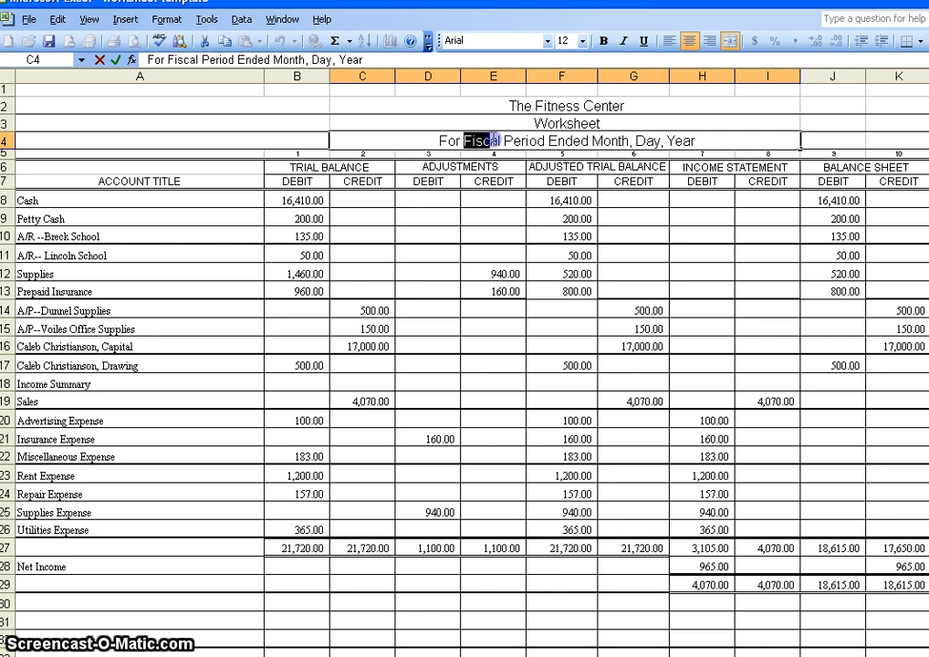
{"action": "type", "text": "Mon"}
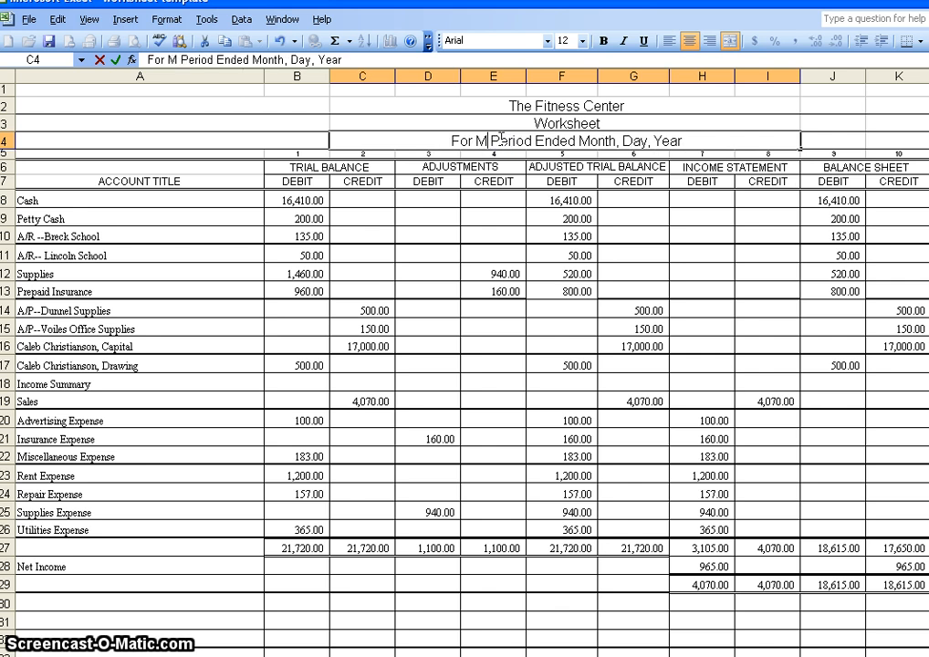
{"action": "type", "text": "th"}
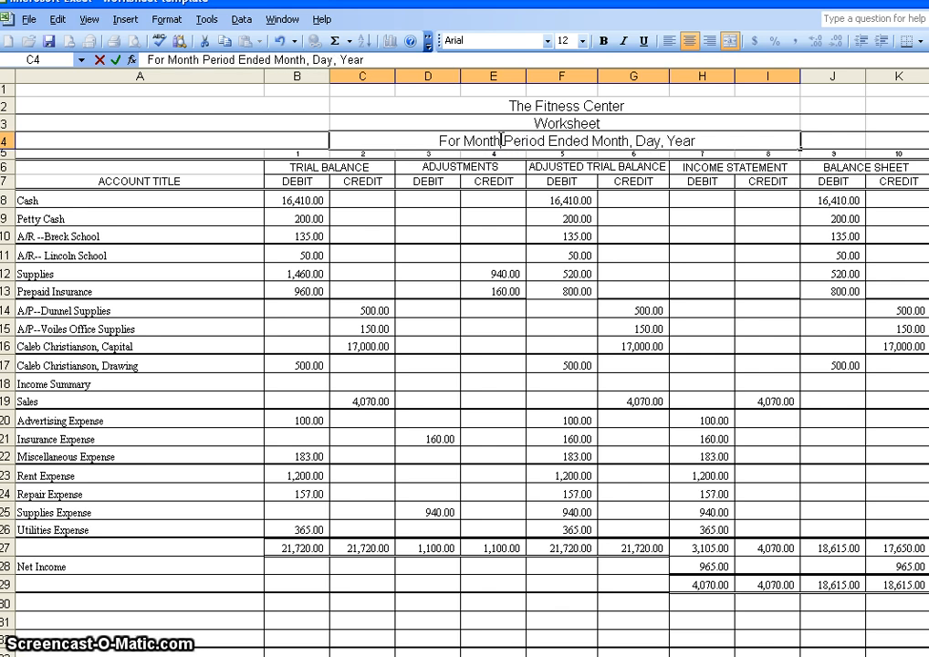
{"action": "key", "text": "Delete"}
{"action": "key", "text": "Delete"}
{"action": "key", "text": "Delete"}
{"action": "key", "text": "Delete"}
{"action": "key", "text": "Delete"}
{"action": "key", "text": "Delete"}
{"action": "key", "text": "Delete"}
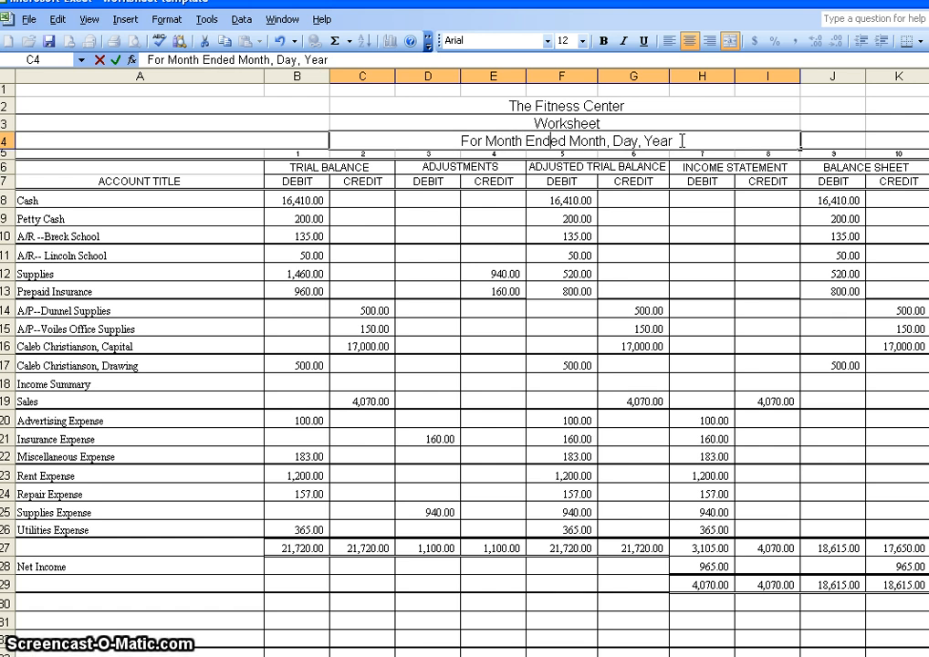
Step: Replace the "Month, Day, Year" placeholder in the C4 heading with May 31, 2010
{"action": "left_click_drag", "start_coordinate": [682, 141], "coordinate": [569, 140]}
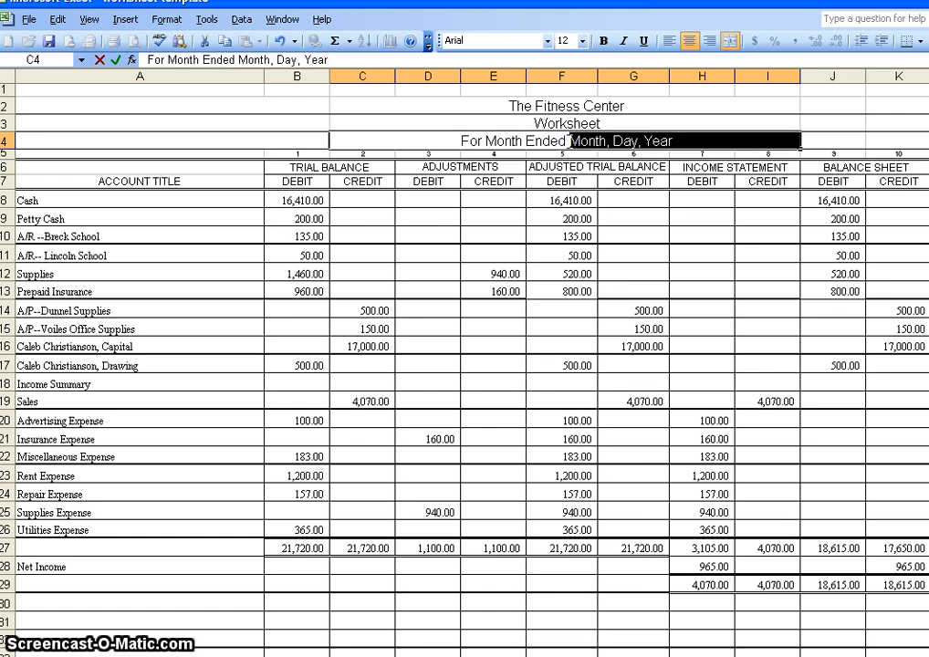
{"action": "type", "text": "May 31, 2"}
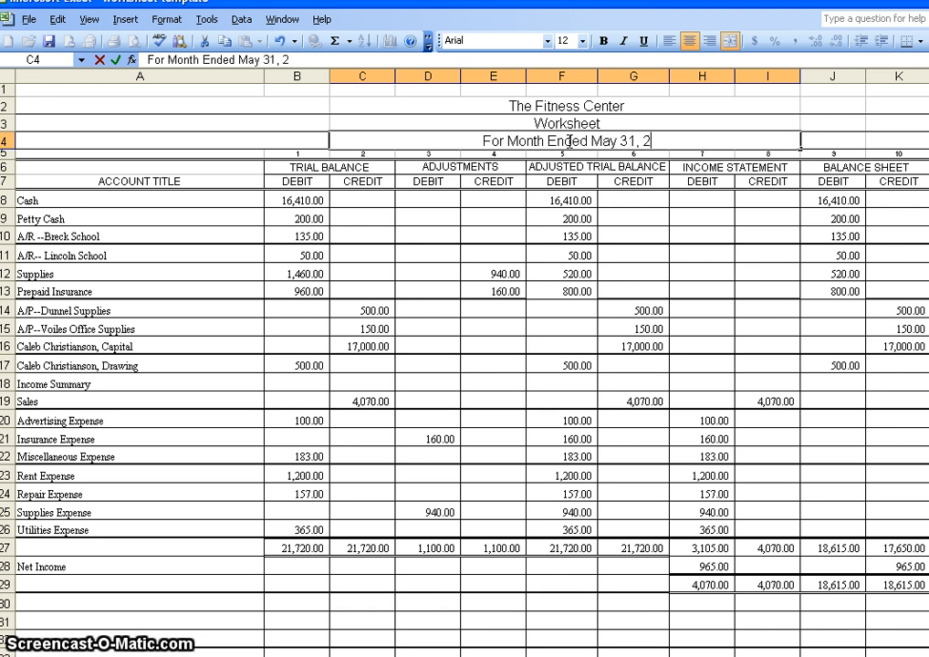
{"action": "type", "text": "010"}
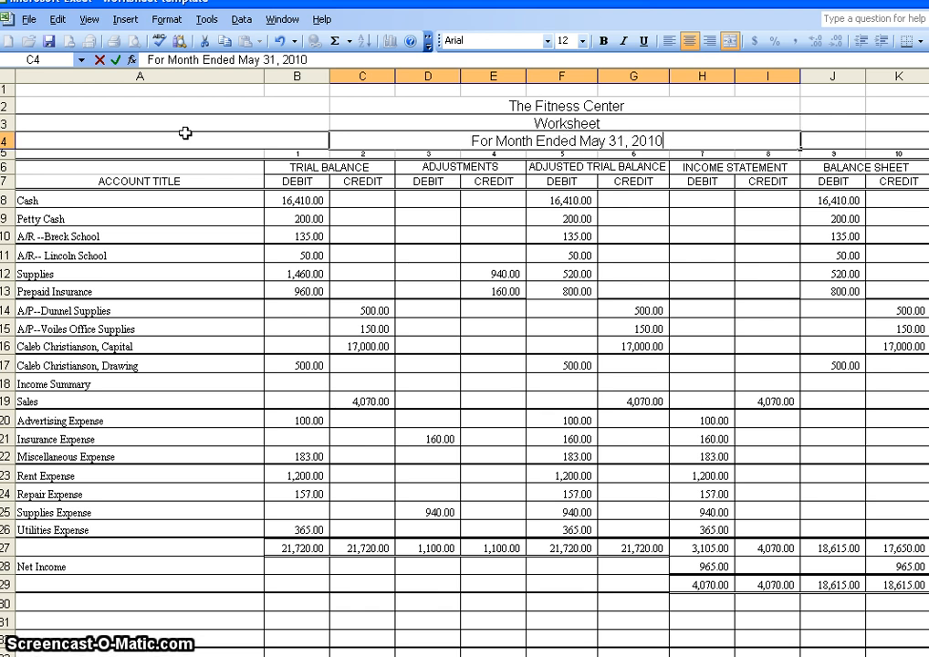
Step: Save a copy of the file as Worksheet Reinforcement in the accounting folder, keeping the Microsoft Excel 4.0 Worksheet format
{"action": "left_click", "coordinate": [29, 19]}
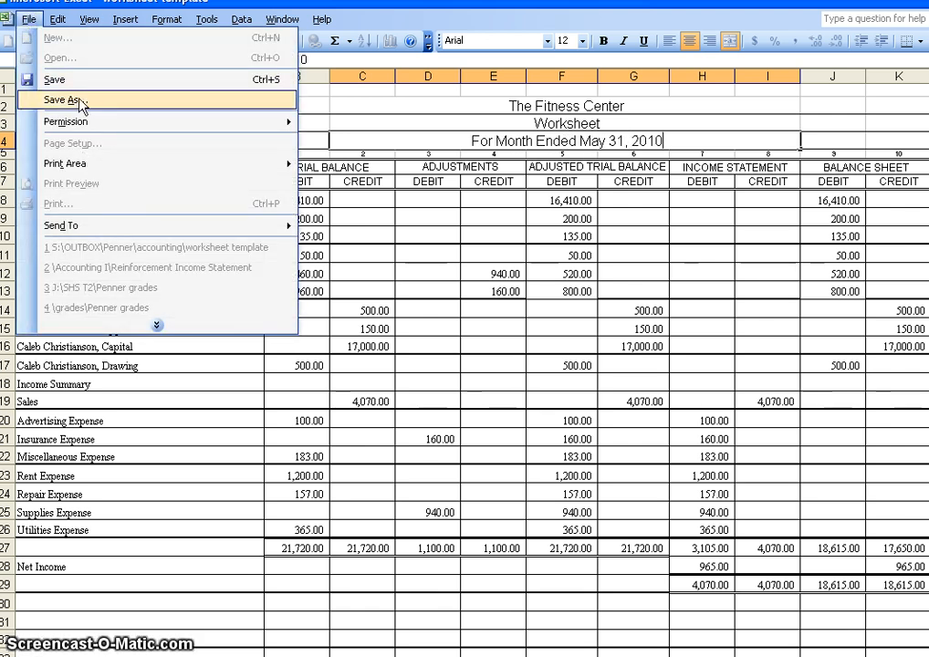
{"action": "left_click", "coordinate": [80, 100]}
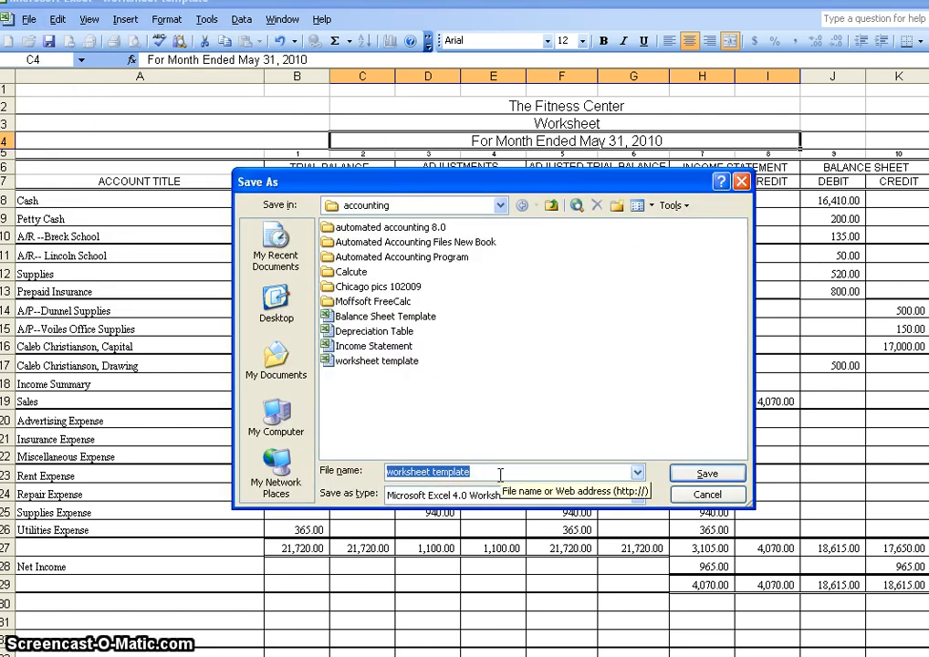
{"action": "type", "text": "Worksheet"}
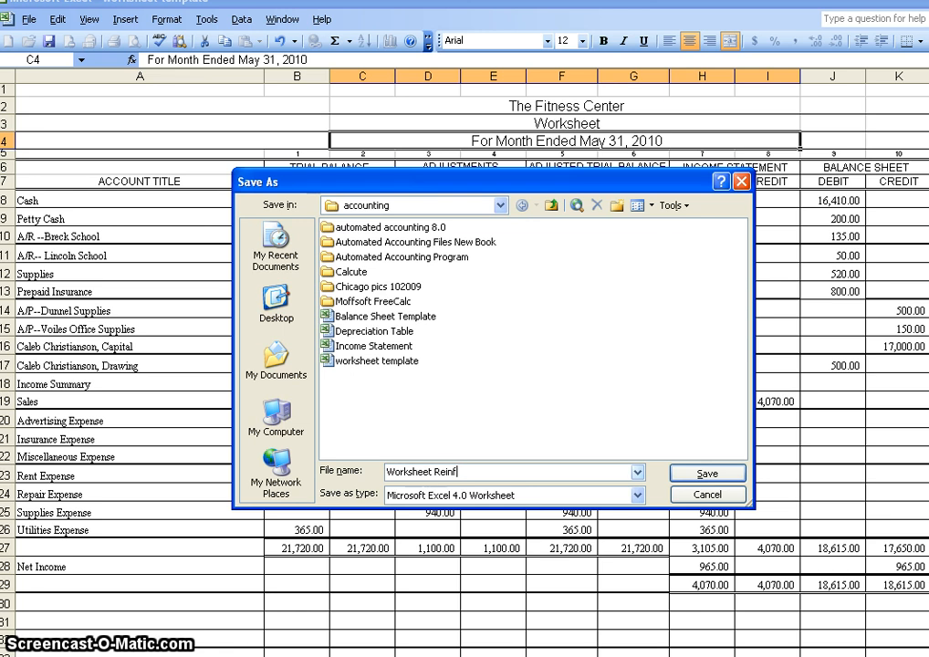
{"action": "type", "text": " Reinforcement"}
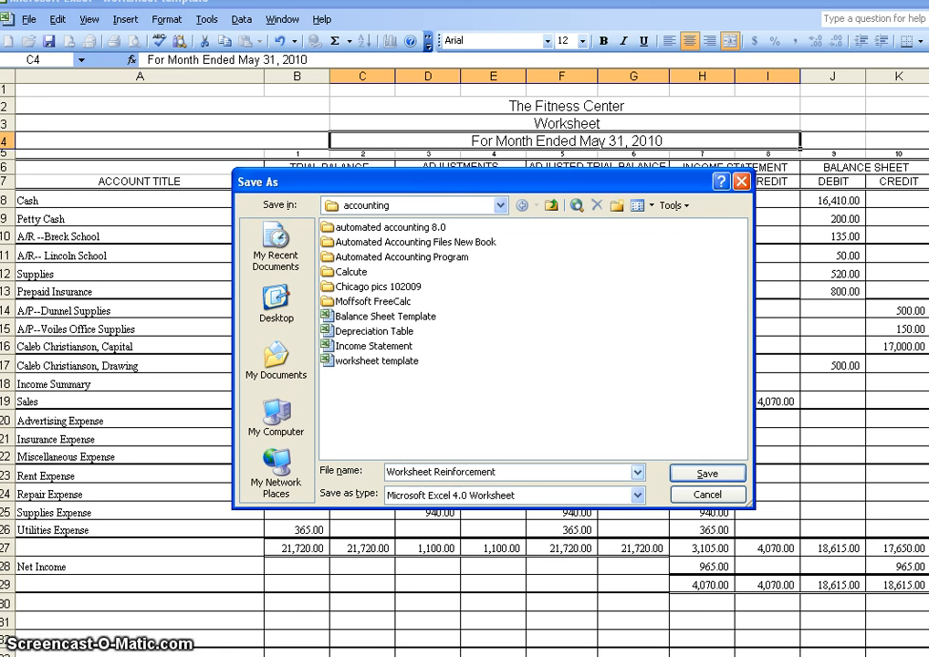
{"action": "left_click", "coordinate": [728, 473]}
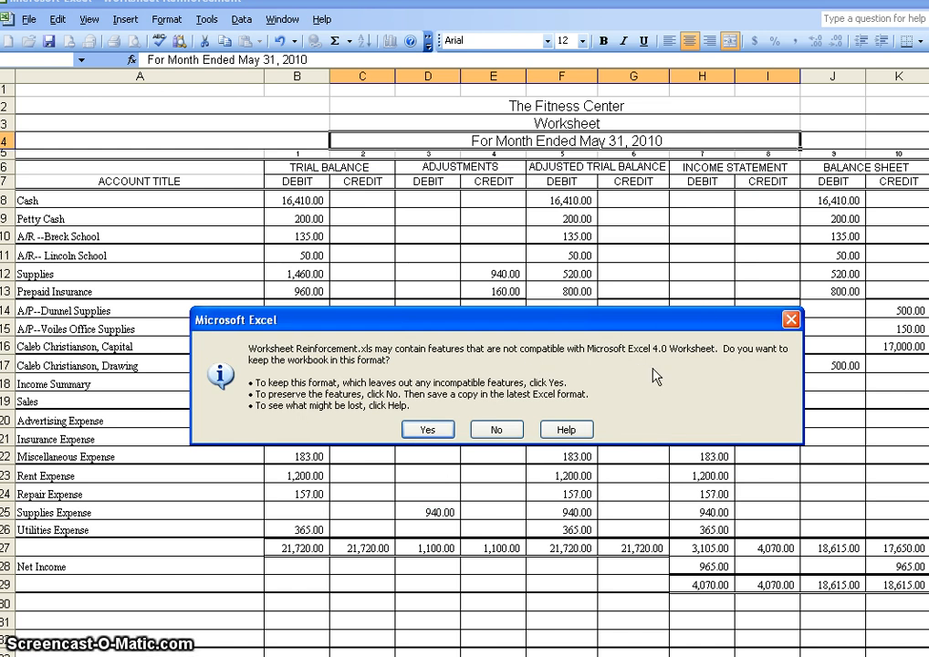
{"action": "left_click", "coordinate": [425, 431]}
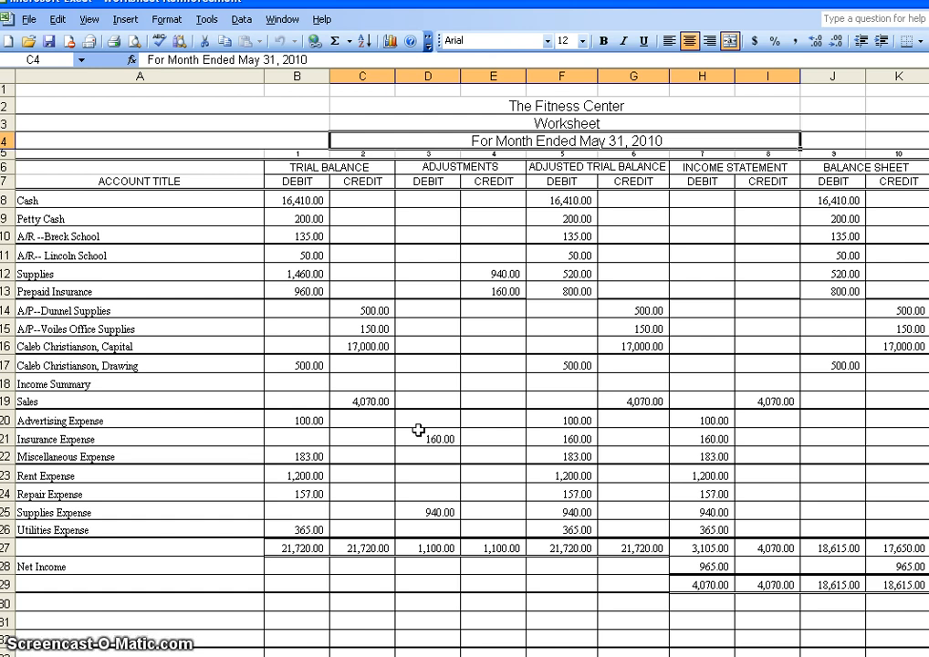